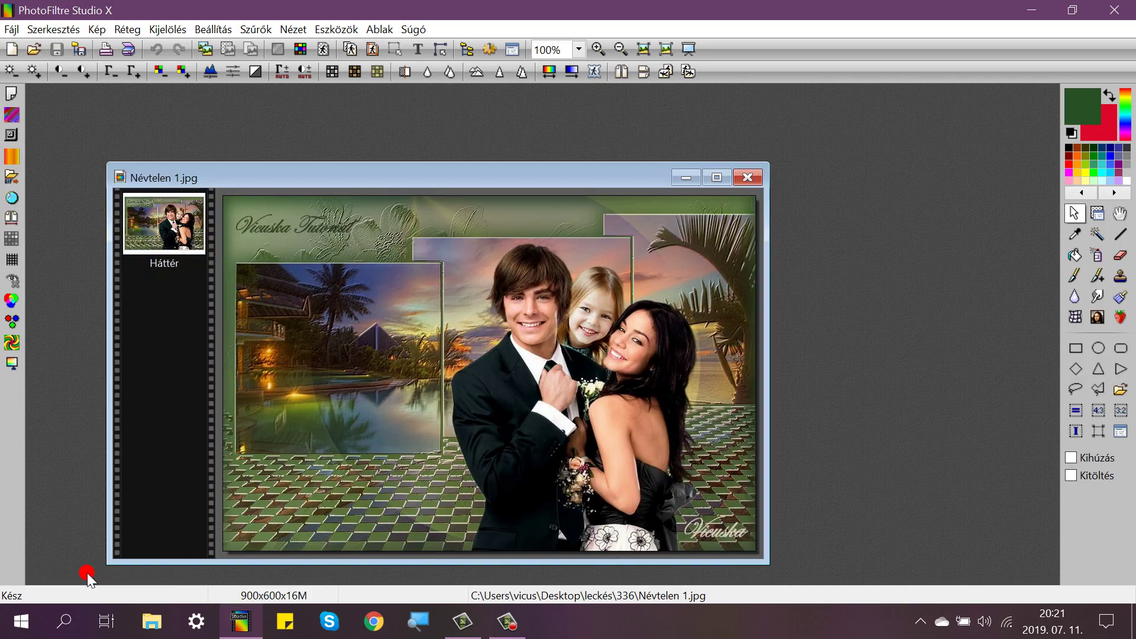
Minimize the finished sample image Névtelen 1.jpg to clear the workspace.
{"action": "left_click_drag", "start_coordinate": [431, 178], "coordinate": [498, 106]}
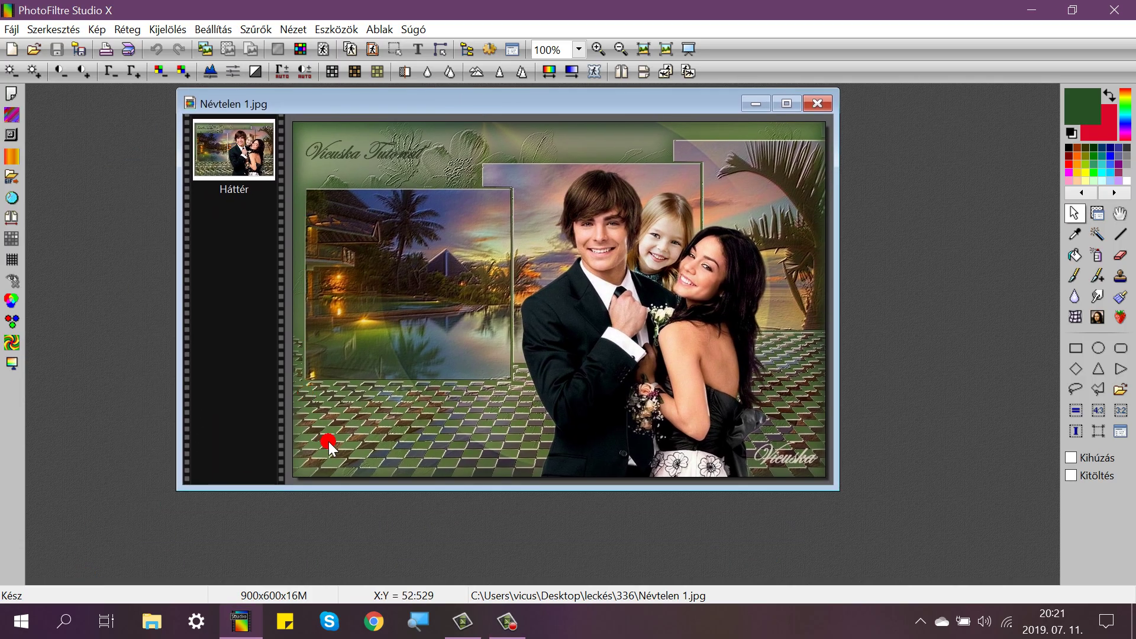
{"action": "left_click_drag", "start_coordinate": [530, 103], "coordinate": [524, 100]}
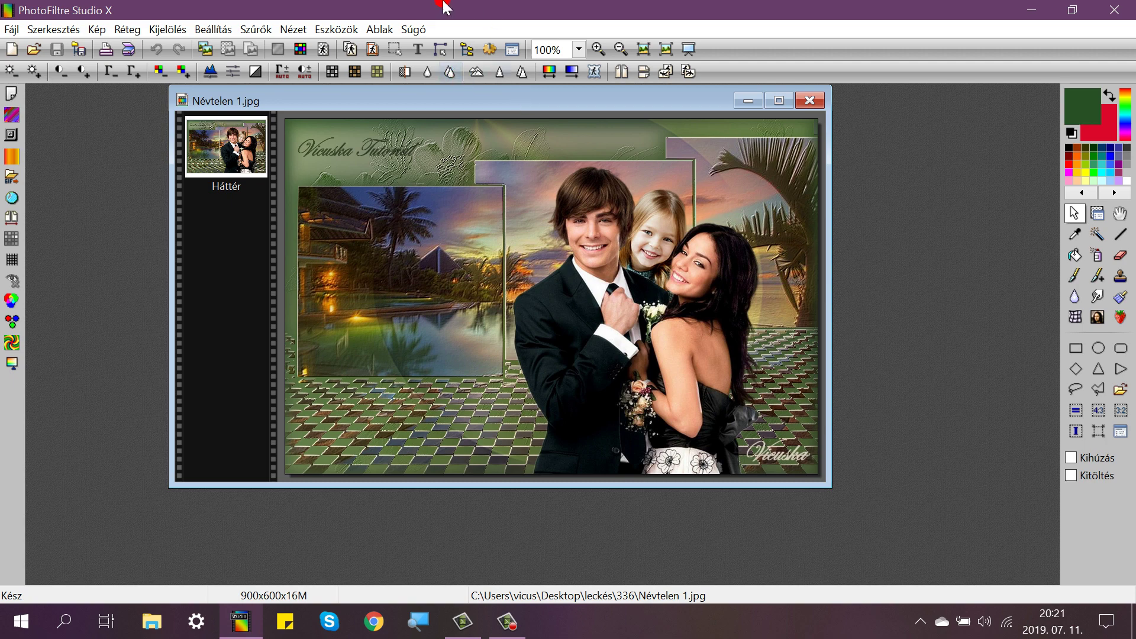
{"action": "left_click", "coordinate": [749, 102]}
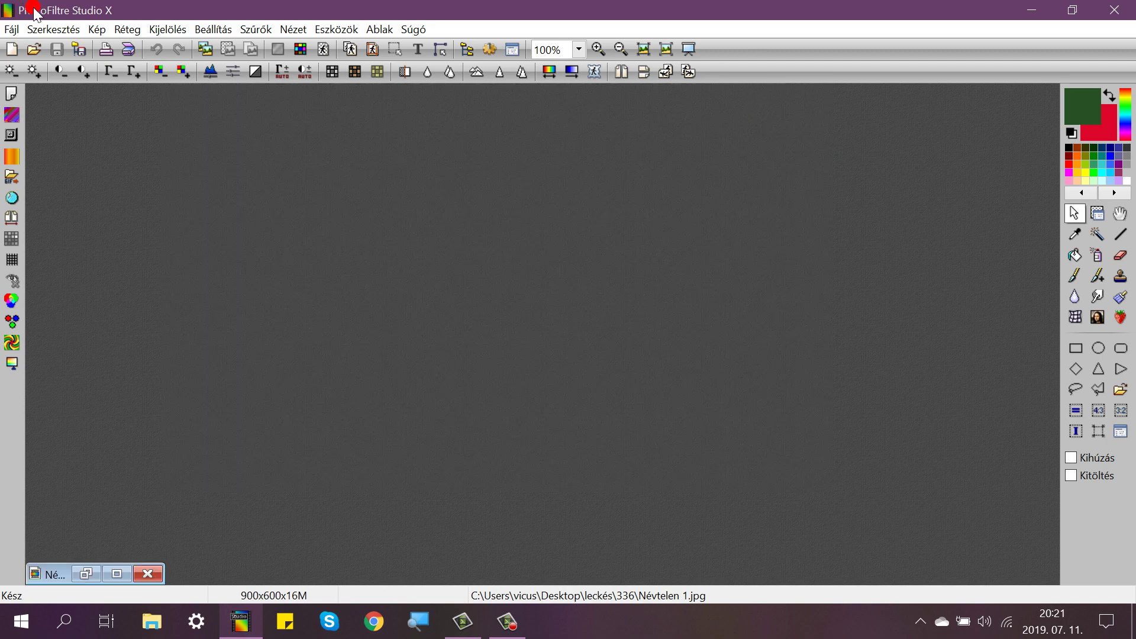
Create a new transparent 900 x 600 pixel image at 168 pixels per inch and reset its window to original size.
{"action": "left_click", "coordinate": [13, 50]}
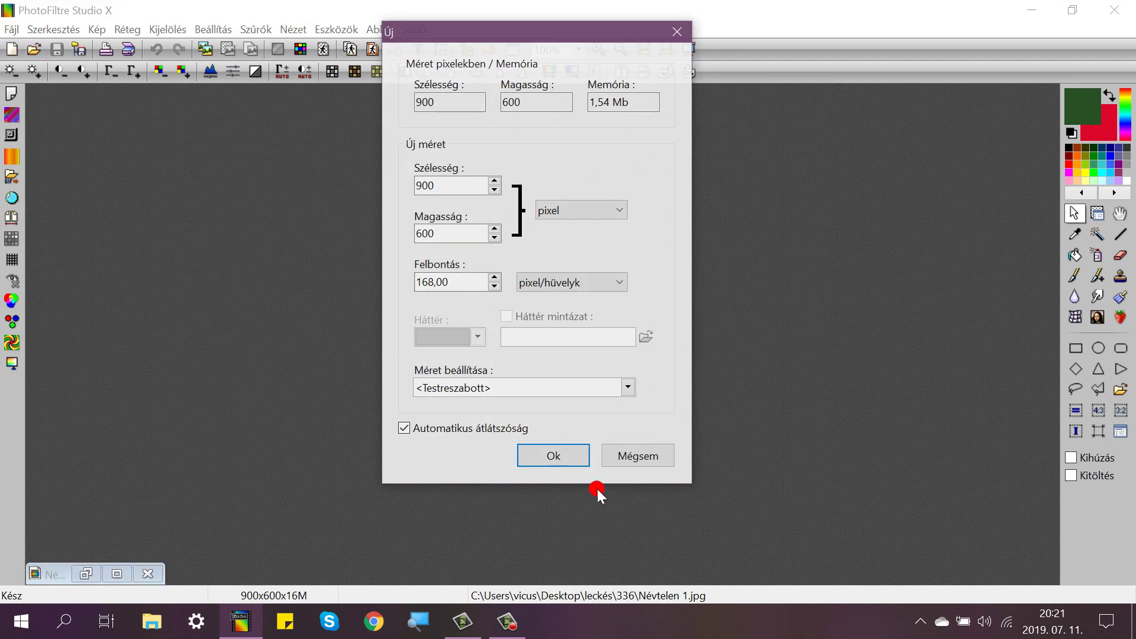
{"action": "left_click", "coordinate": [558, 456]}
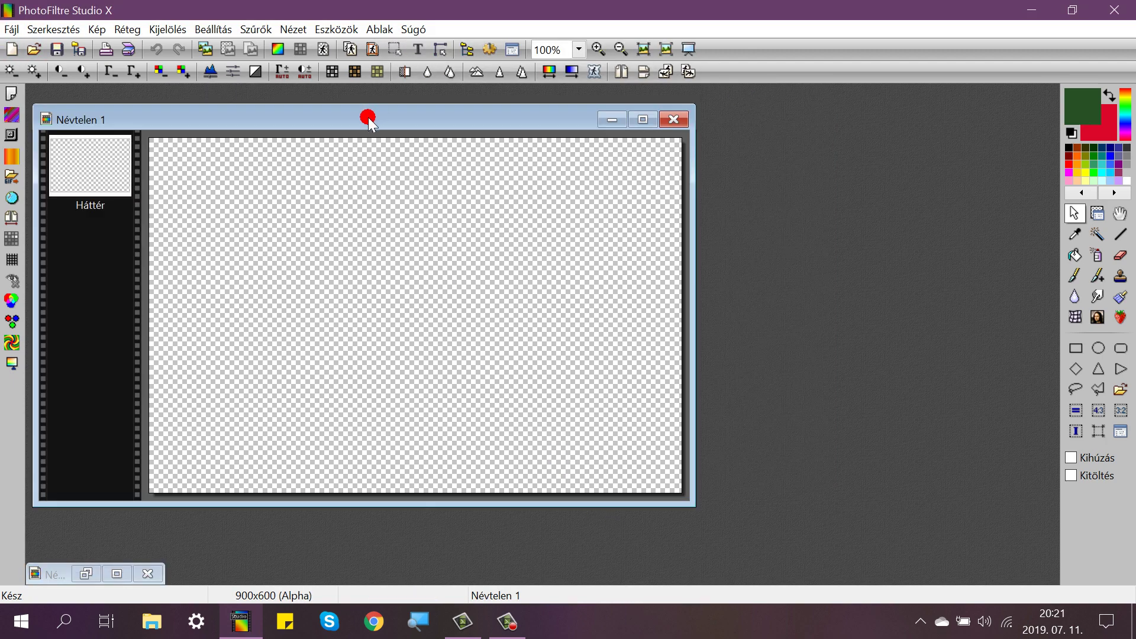
{"action": "left_click_drag", "start_coordinate": [369, 118], "coordinate": [572, 143]}
{"action": "left_click", "coordinate": [381, 30]}
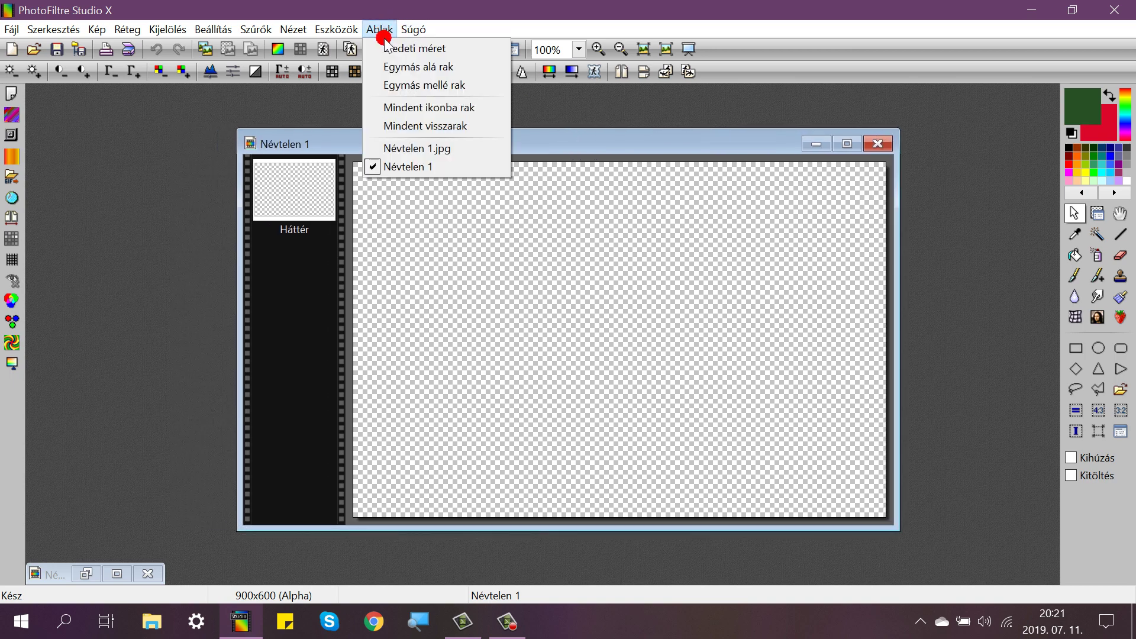
{"action": "left_click", "coordinate": [387, 46]}
{"action": "left_click_drag", "start_coordinate": [388, 101], "coordinate": [555, 109]}
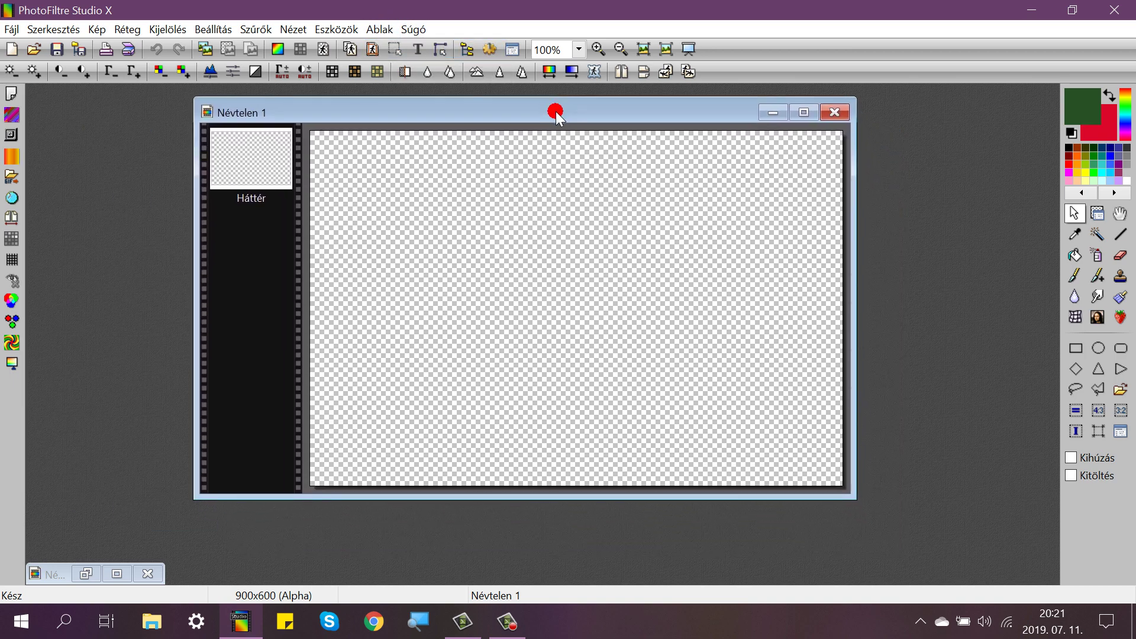
Open the sunset pool photo 089 from folder 336.
{"action": "left_click", "coordinate": [33, 51]}
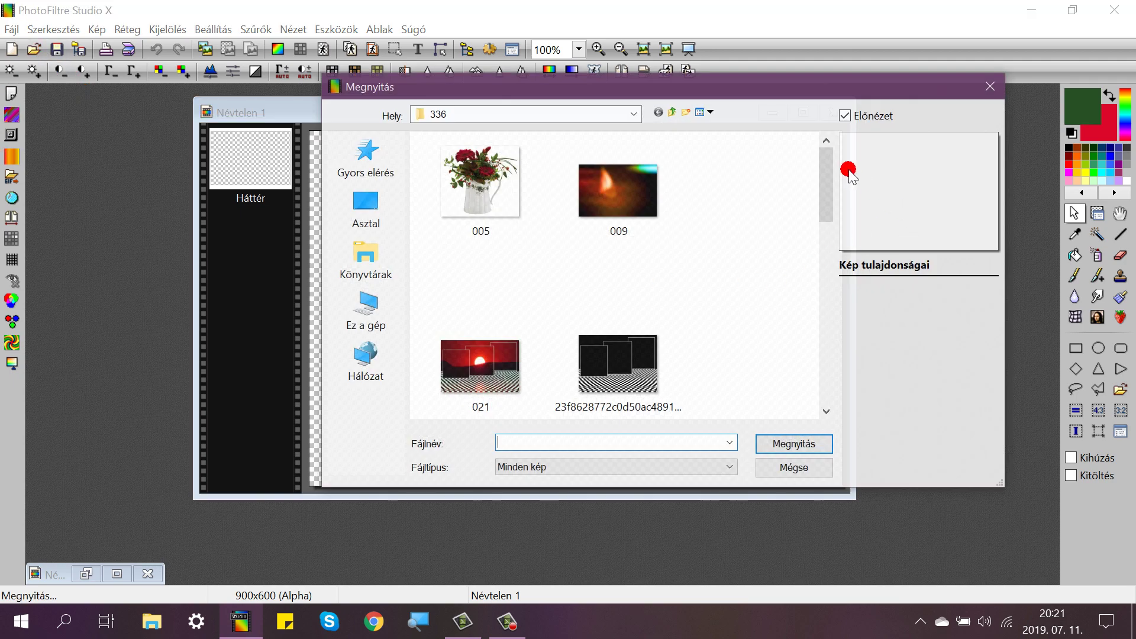
{"action": "left_click_drag", "start_coordinate": [826, 159], "coordinate": [826, 183]}
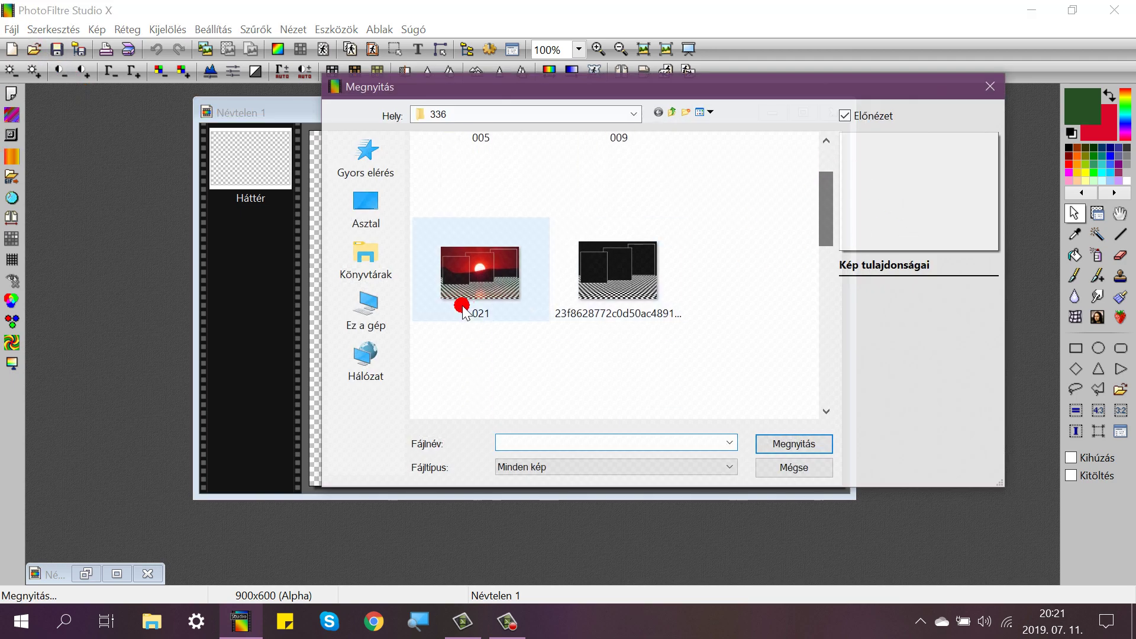
{"action": "left_click", "coordinate": [470, 276]}
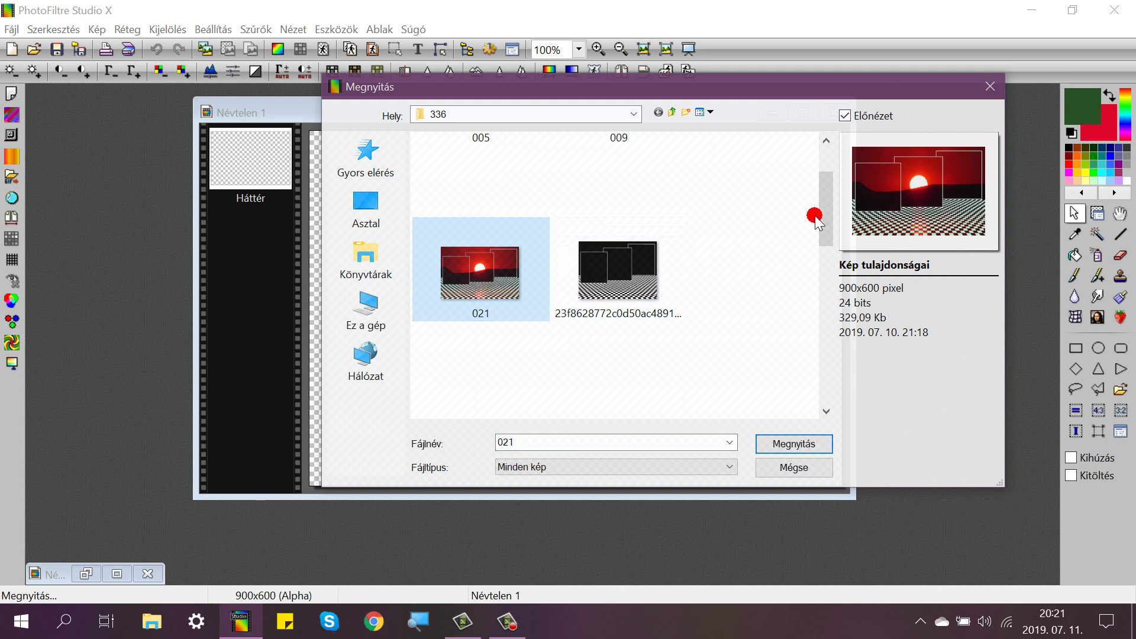
{"action": "left_click_drag", "start_coordinate": [819, 214], "coordinate": [816, 261]}
{"action": "left_click", "coordinate": [438, 285]}
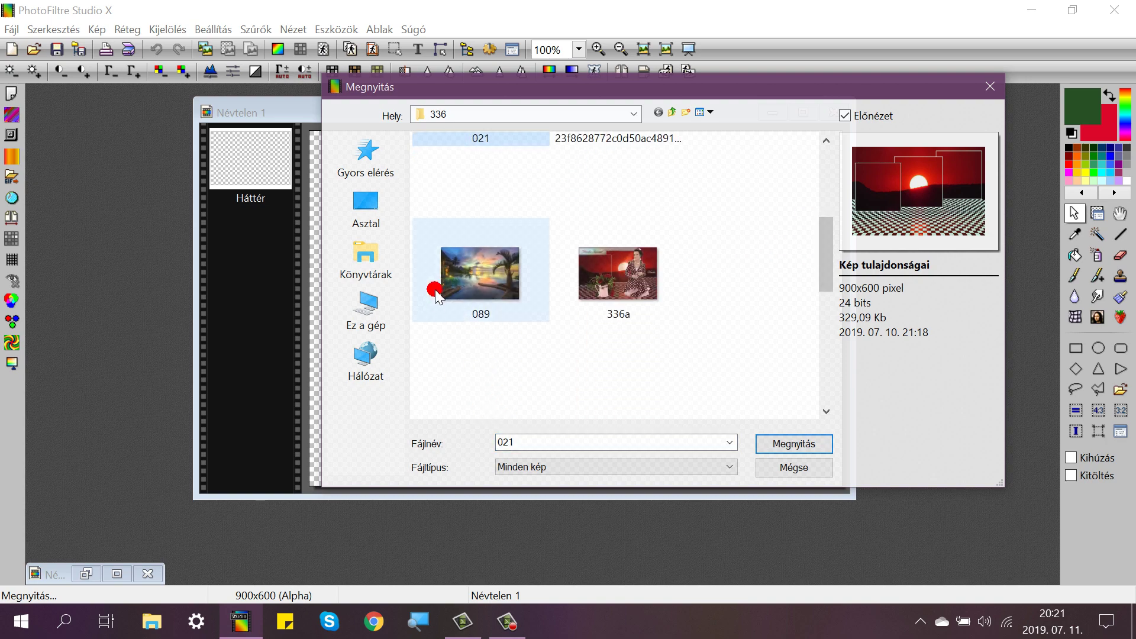
{"action": "left_click", "coordinate": [792, 445]}
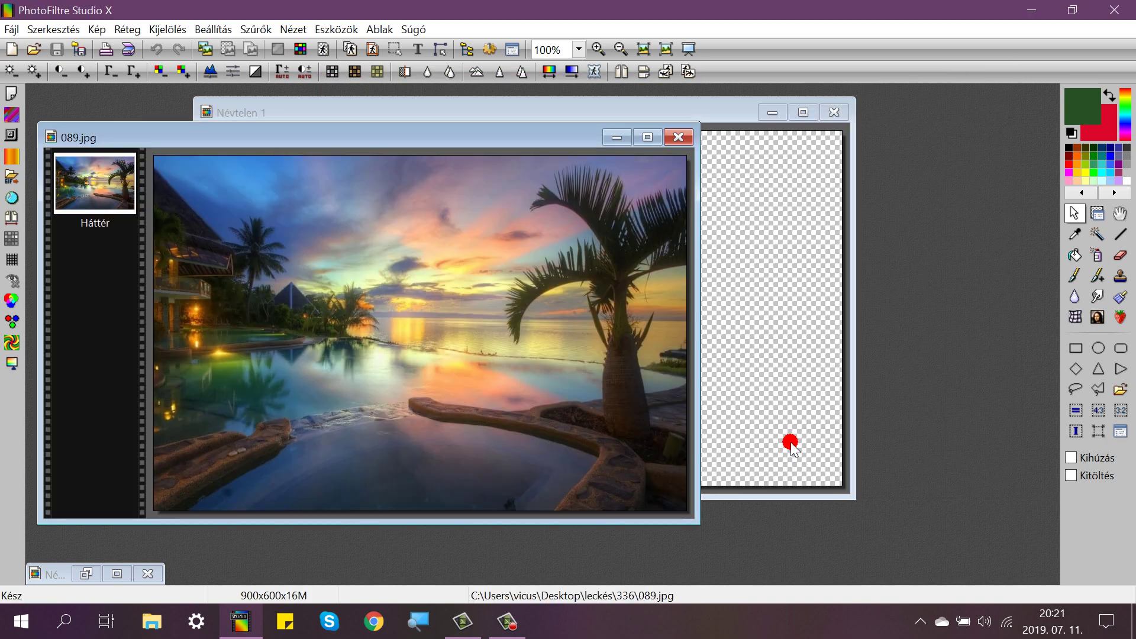
{"action": "left_click_drag", "start_coordinate": [429, 143], "coordinate": [491, 138]}
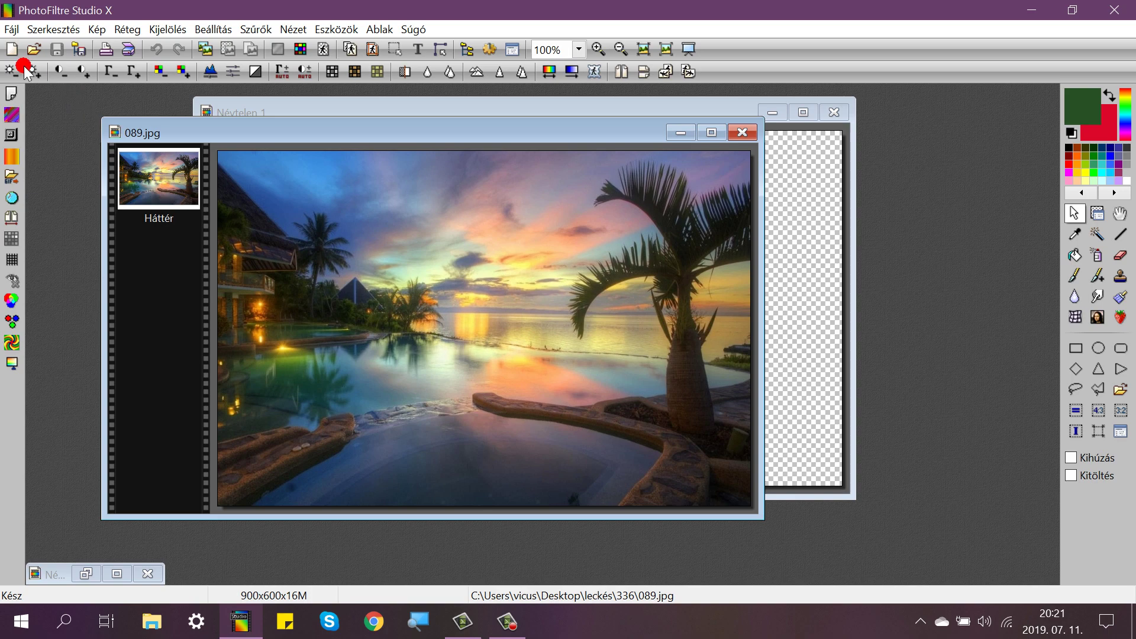
Copy the whole 089.jpg photo and paste it as a new layer into the blank Névtelen 1 image.
{"action": "left_click", "coordinate": [41, 29]}
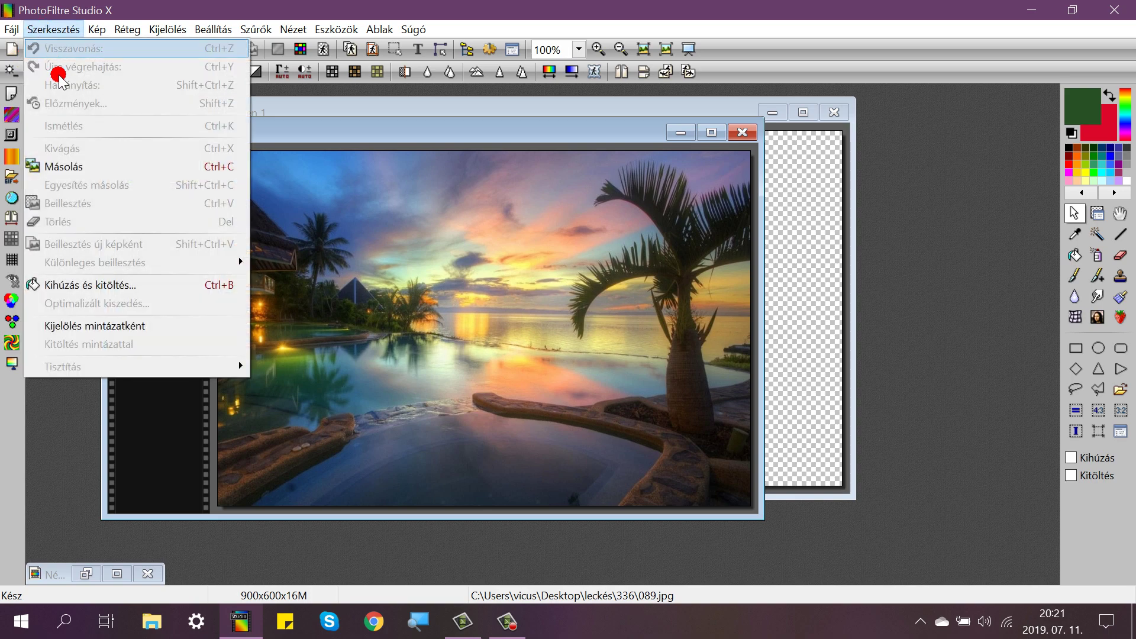
{"action": "left_click", "coordinate": [62, 167]}
{"action": "left_click", "coordinate": [685, 111]}
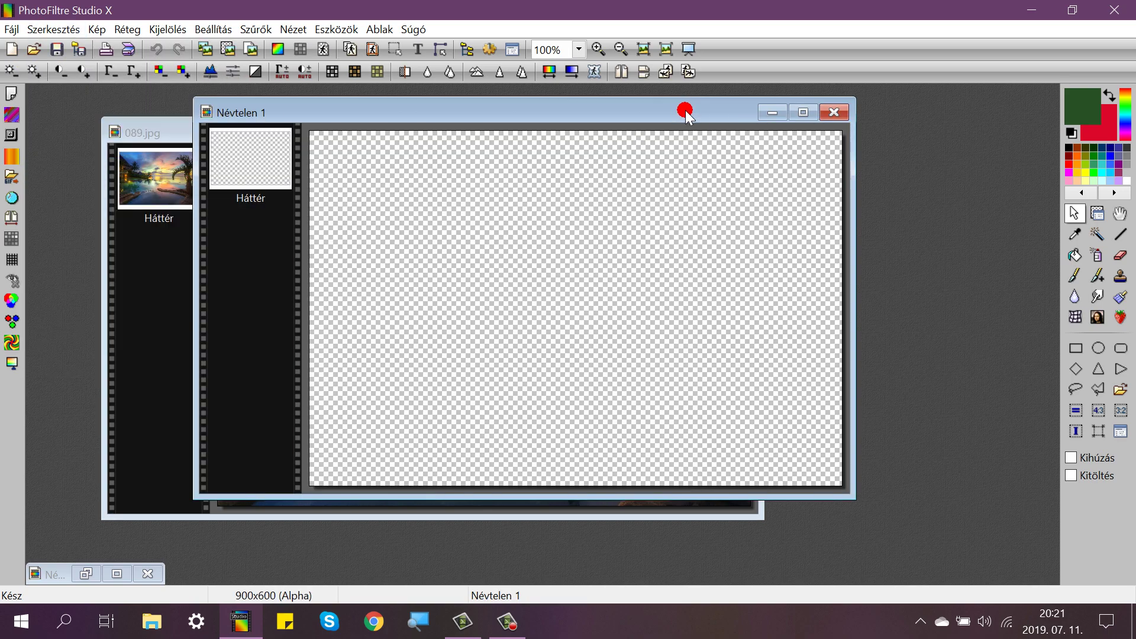
{"action": "left_click", "coordinate": [59, 29]}
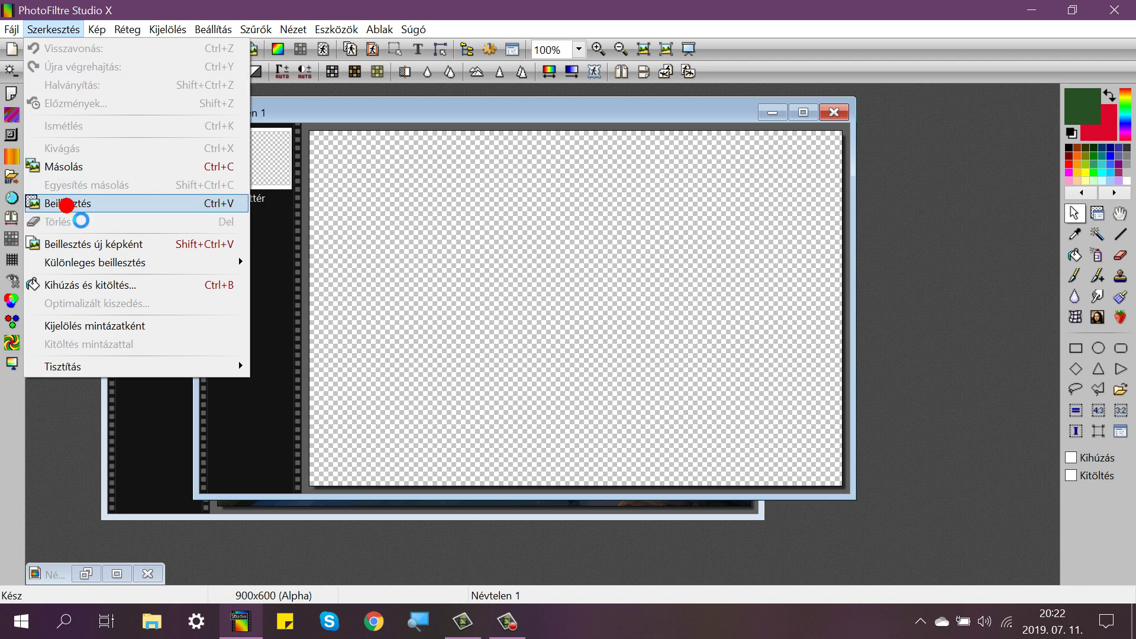
{"action": "left_click", "coordinate": [66, 204]}
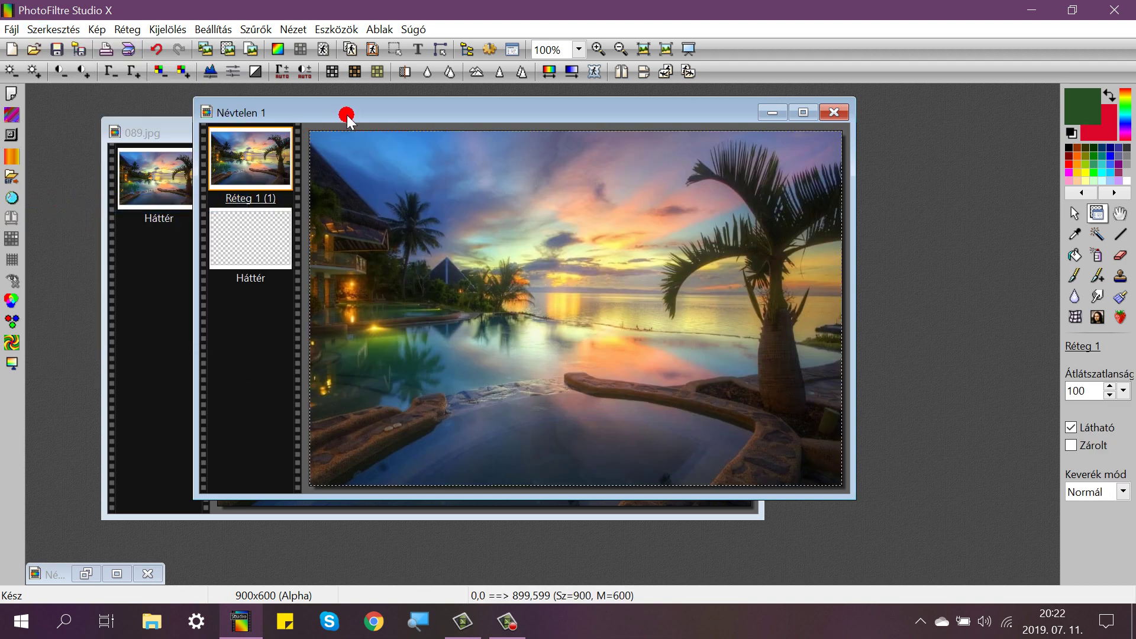
{"action": "left_click_drag", "start_coordinate": [348, 118], "coordinate": [318, 127]}
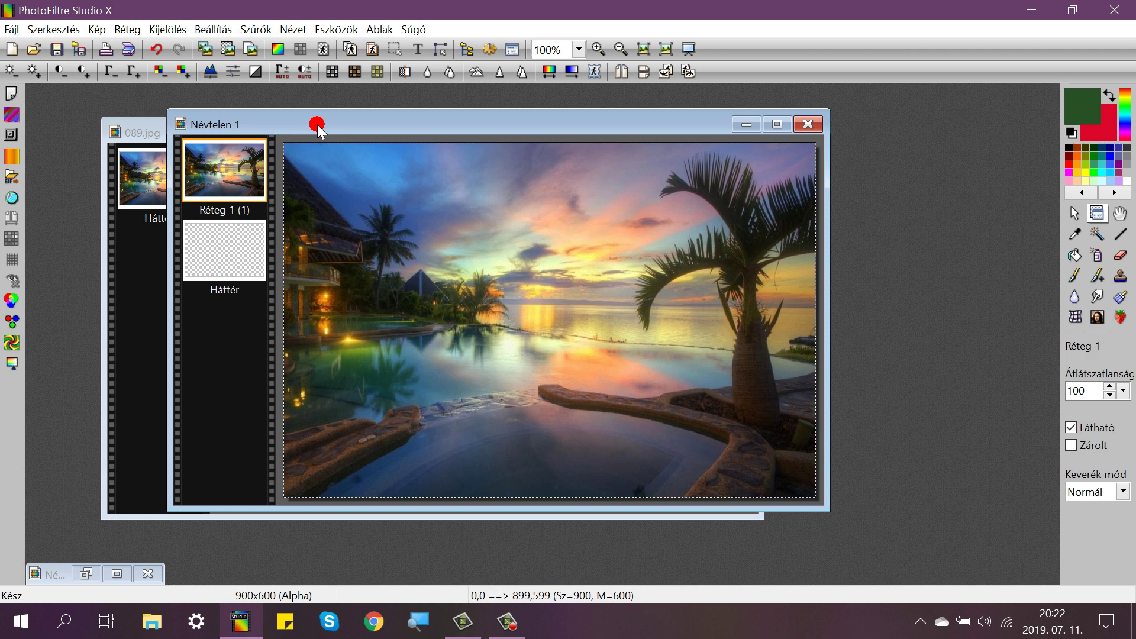
{"action": "left_click_drag", "start_coordinate": [318, 127], "coordinate": [295, 130]}
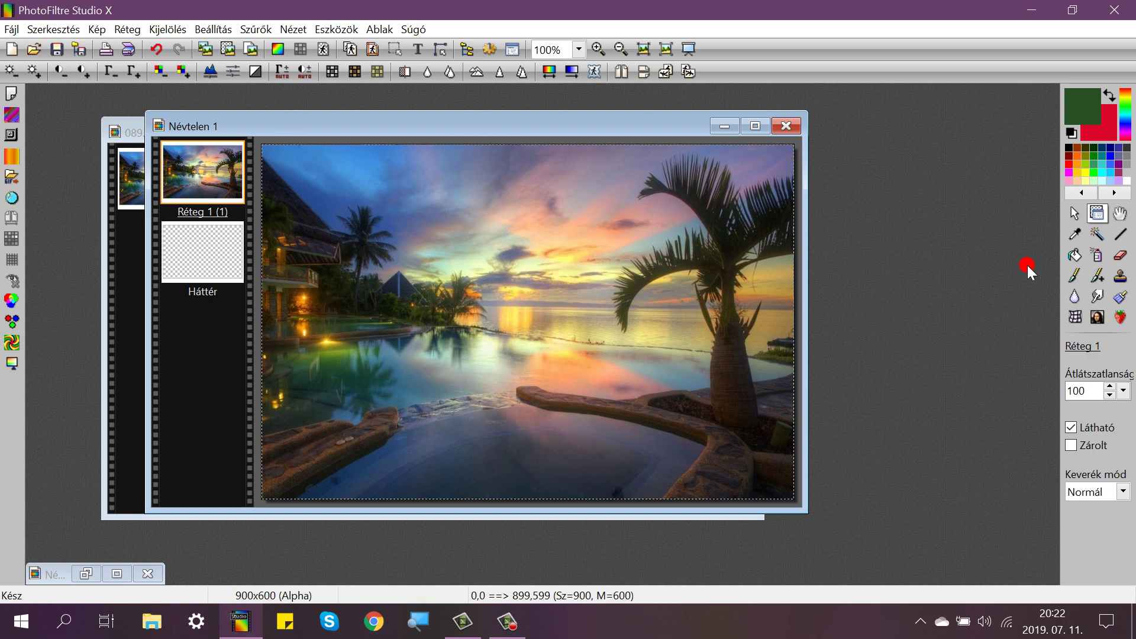
Sample dark green #1B372B from the photo's water and fill the Háttér background layer with it.
{"action": "left_click", "coordinate": [1074, 234]}
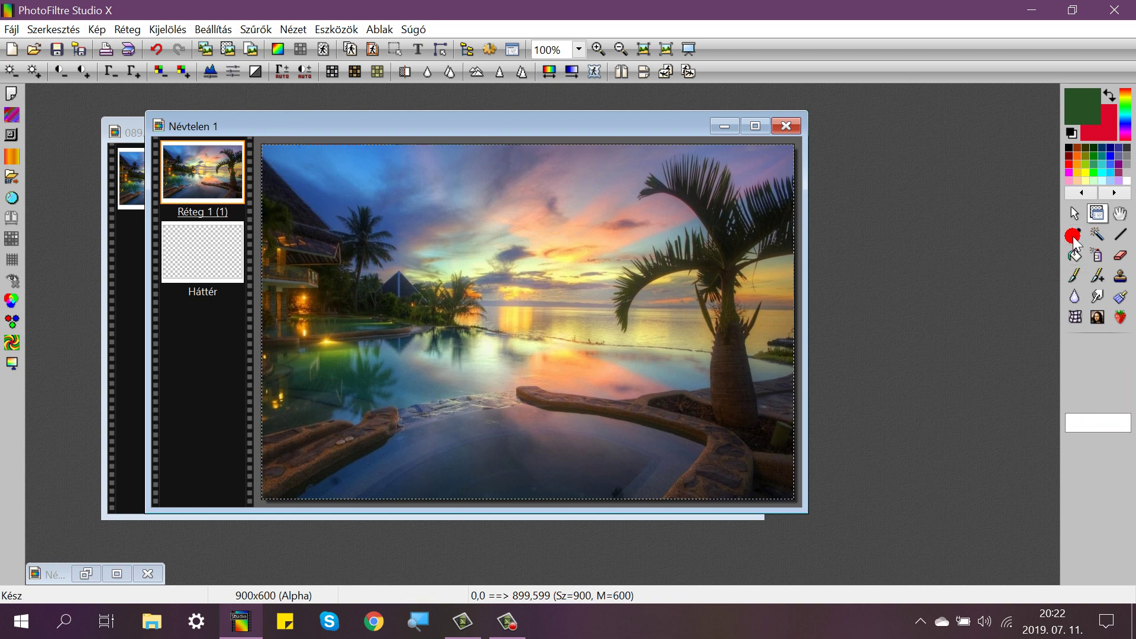
{"action": "left_click", "coordinate": [313, 384]}
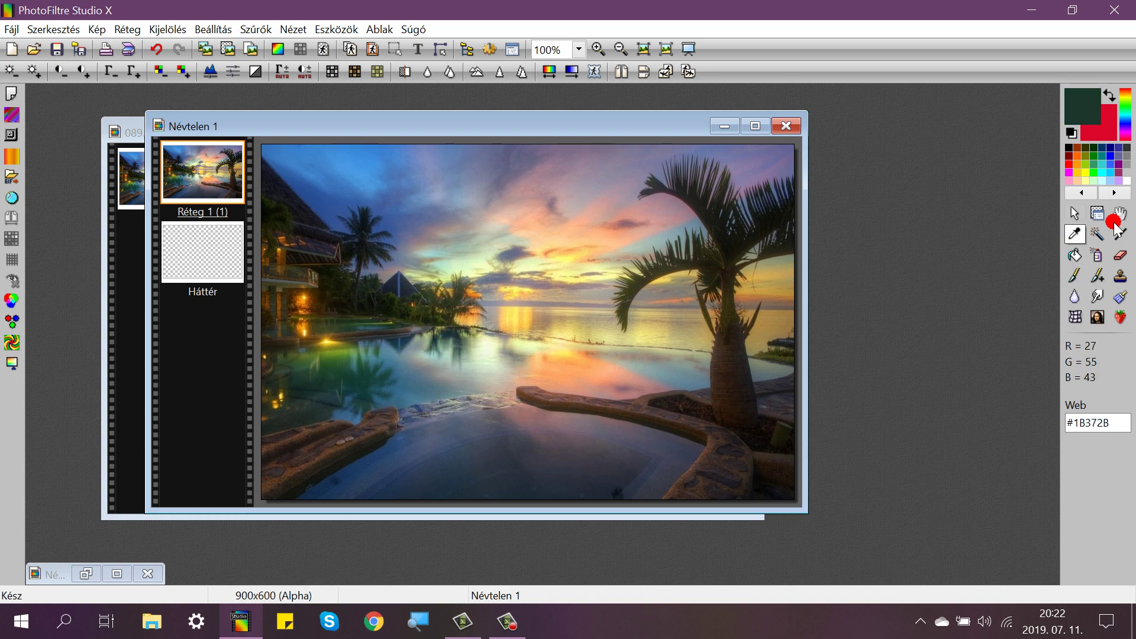
{"action": "left_click", "coordinate": [1075, 255]}
{"action": "left_click", "coordinate": [574, 300]}
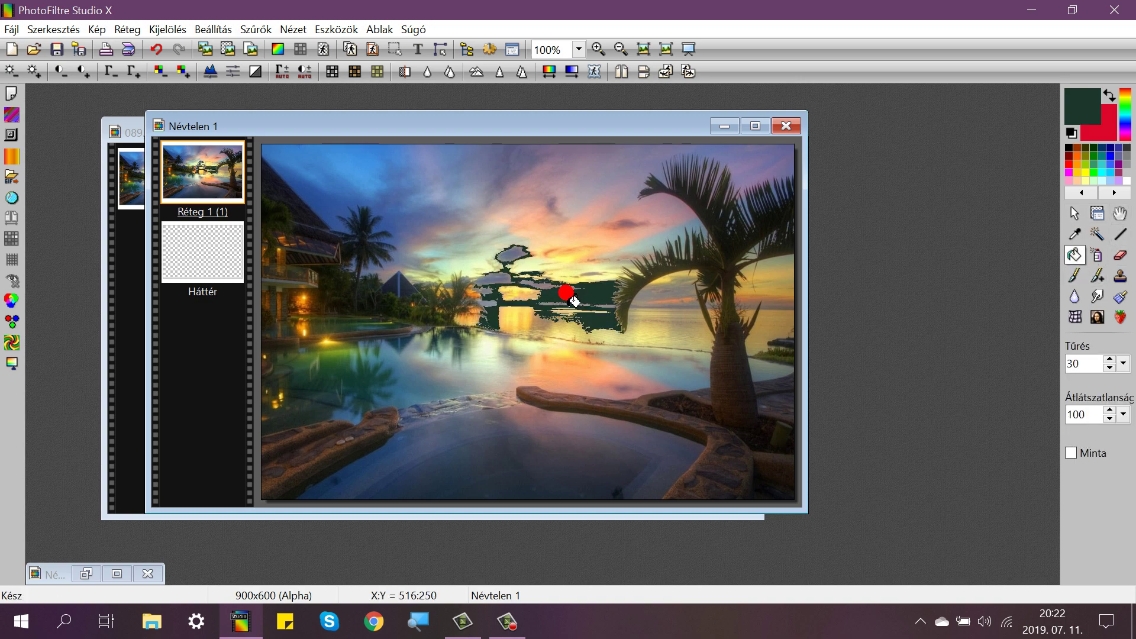
{"action": "left_click", "coordinate": [157, 49]}
{"action": "left_click", "coordinate": [190, 242]}
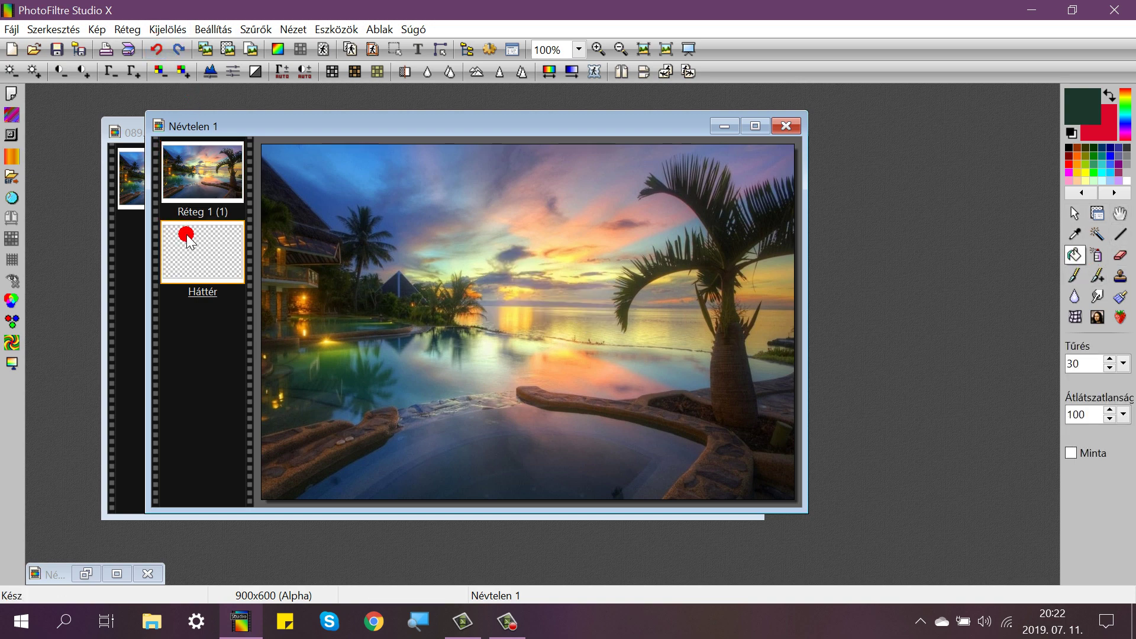
{"action": "left_click", "coordinate": [359, 236]}
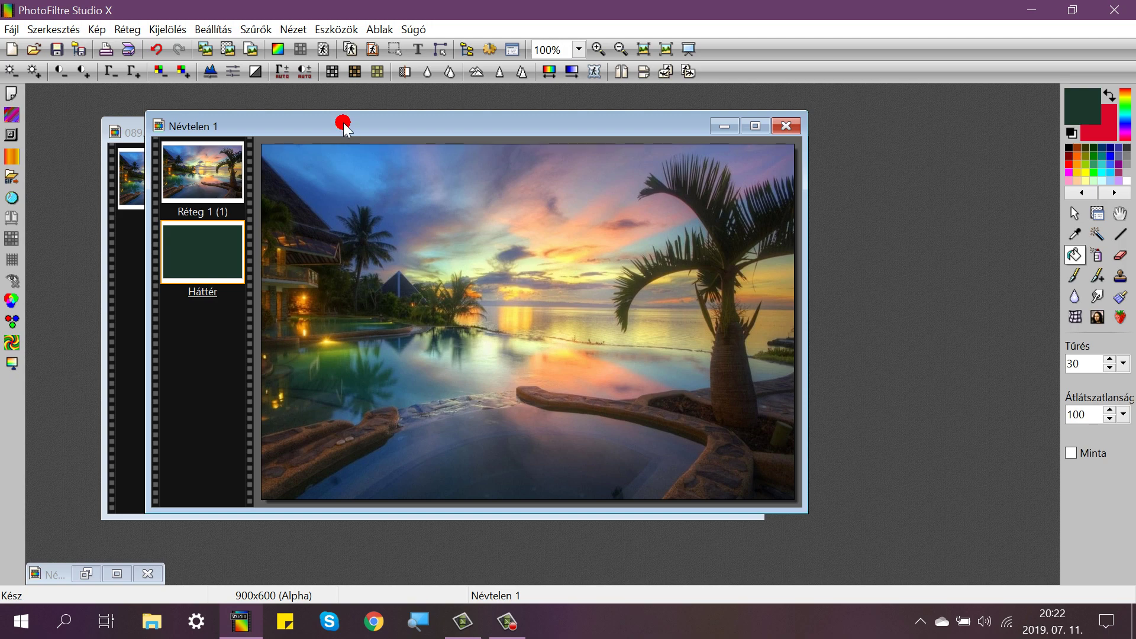
{"action": "left_click_drag", "start_coordinate": [343, 124], "coordinate": [353, 115]}
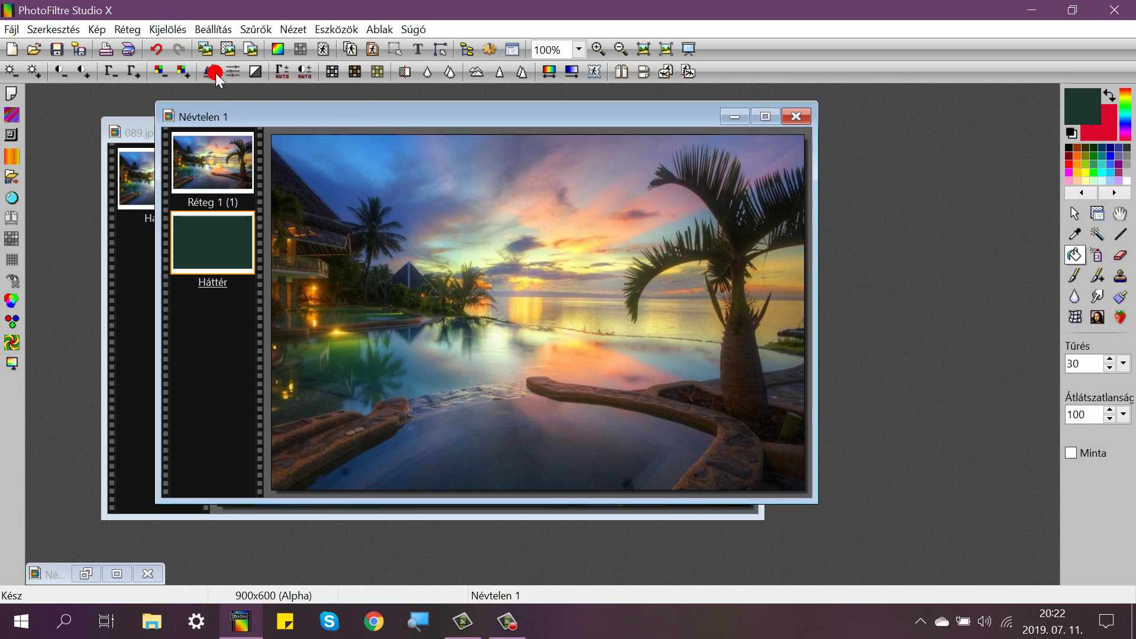
Hide the pasted photo layer Réteg 1 and make the green Háttér layer active.
{"action": "right_click", "coordinate": [211, 159]}
{"action": "left_click", "coordinate": [245, 171]}
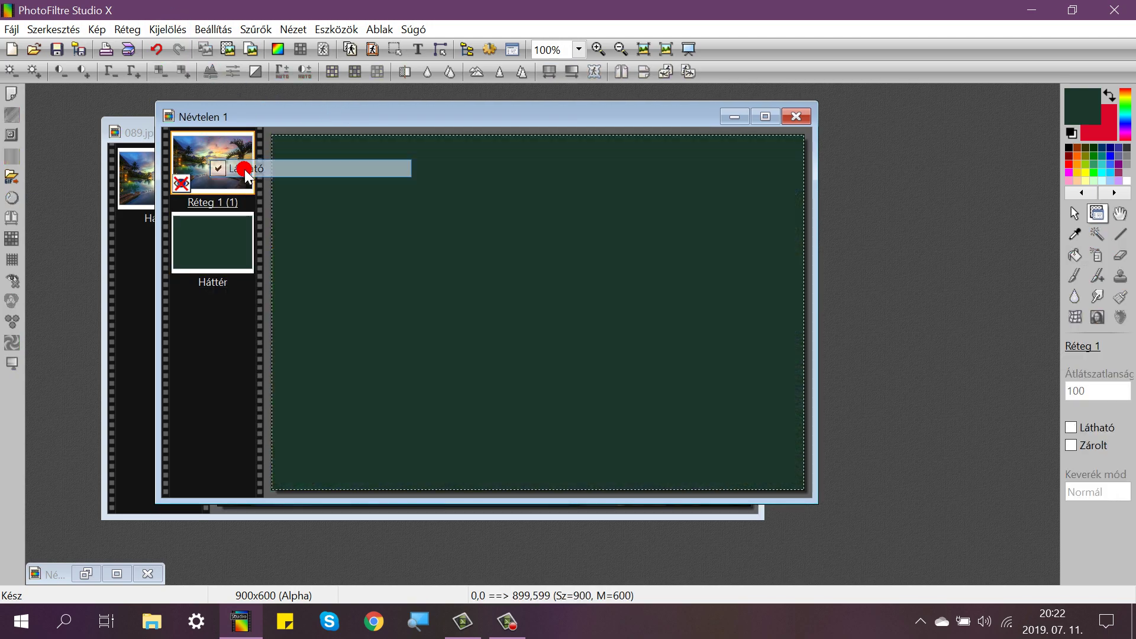
{"action": "left_click", "coordinate": [257, 29]}
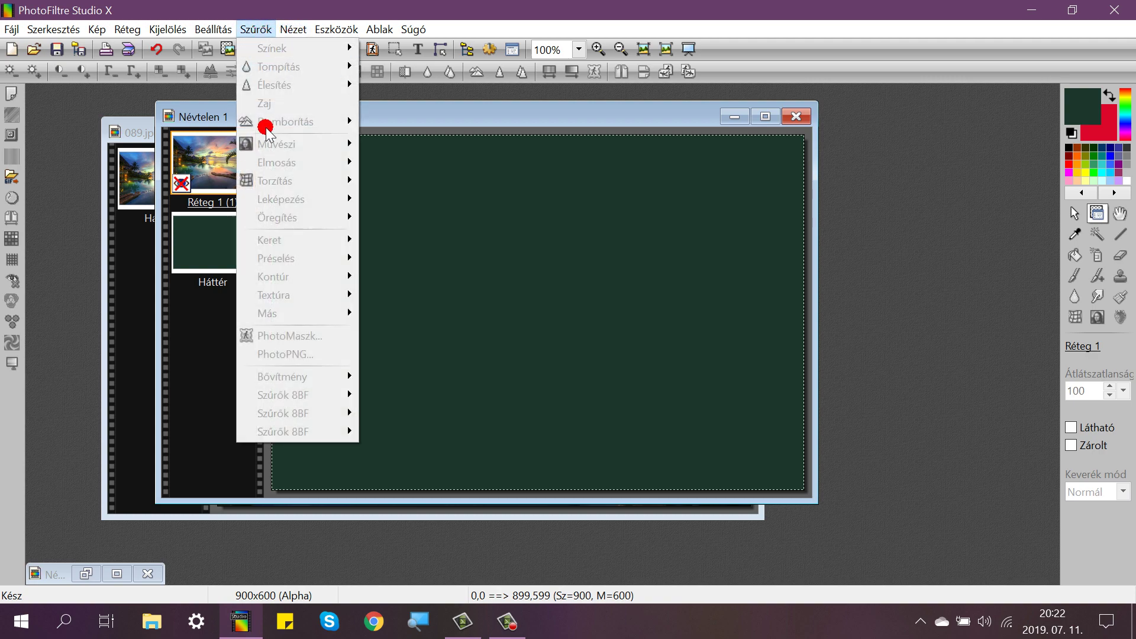
{"action": "left_click", "coordinate": [207, 233]}
{"action": "left_click", "coordinate": [207, 233]}
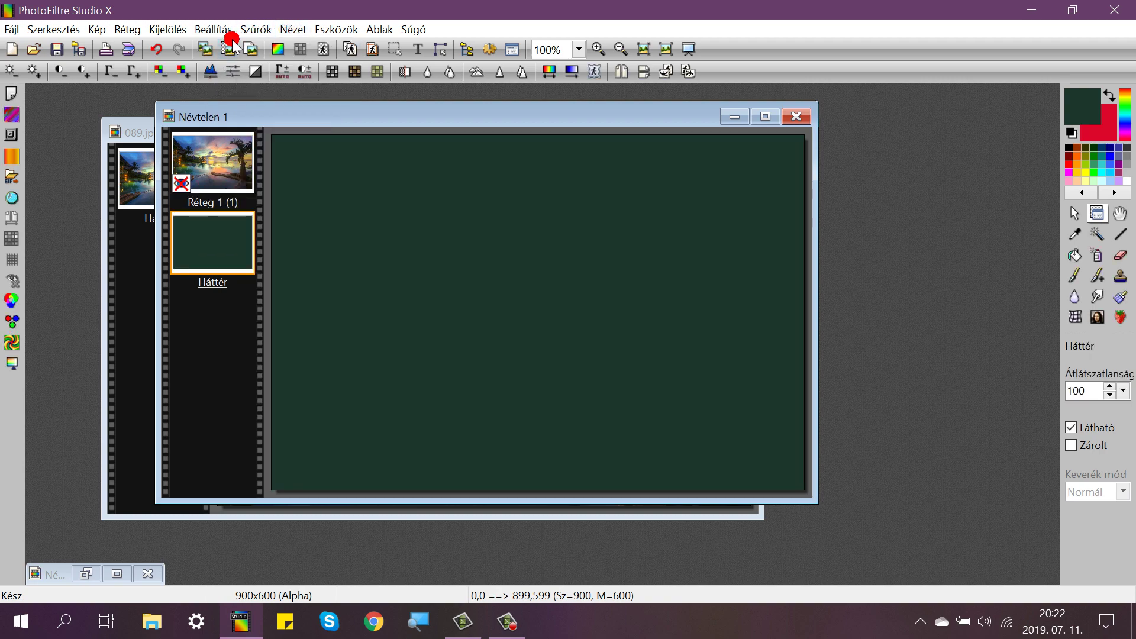
Open the custom Textúra filter with a loadable mask for the green Háttér layer.
{"action": "left_click", "coordinate": [255, 29]}
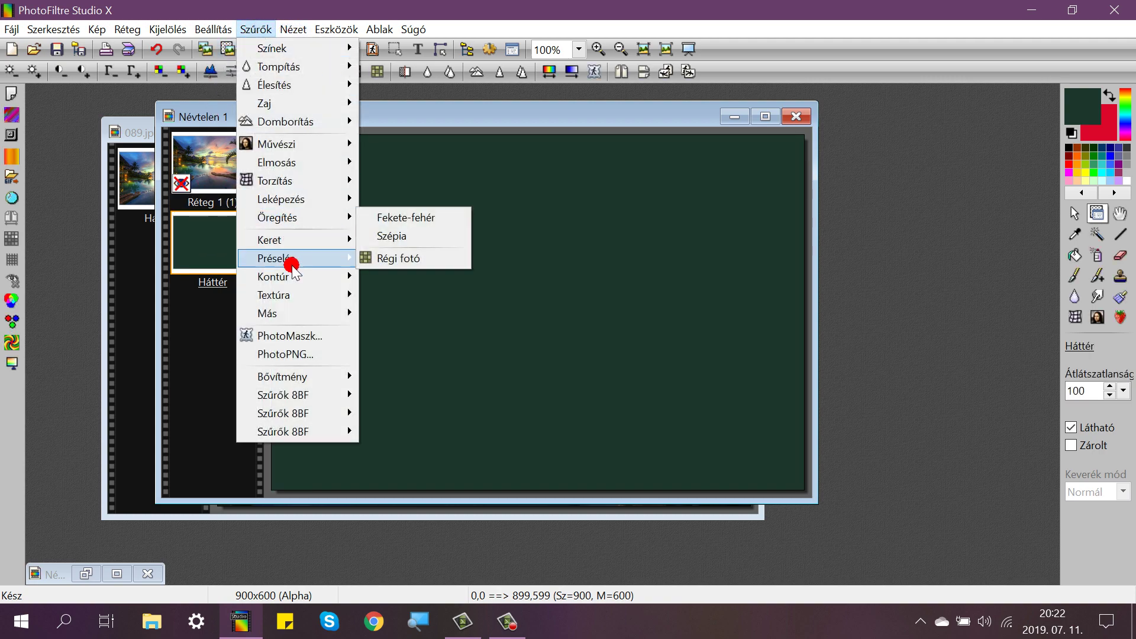
{"action": "mouse_move", "coordinate": [294, 294]}
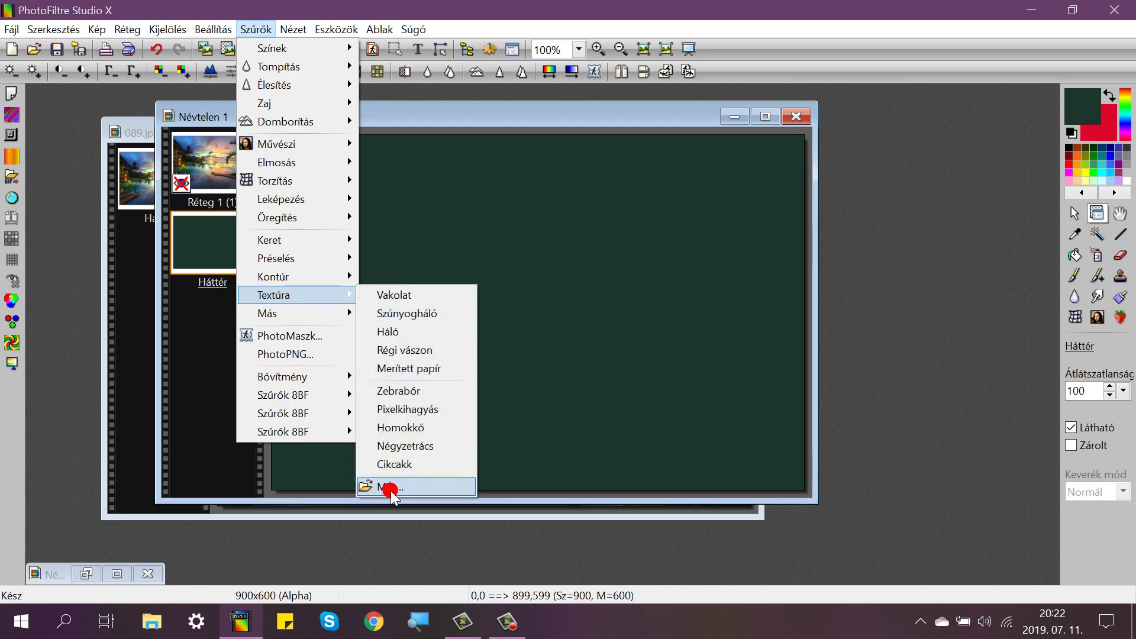
{"action": "left_click", "coordinate": [391, 487]}
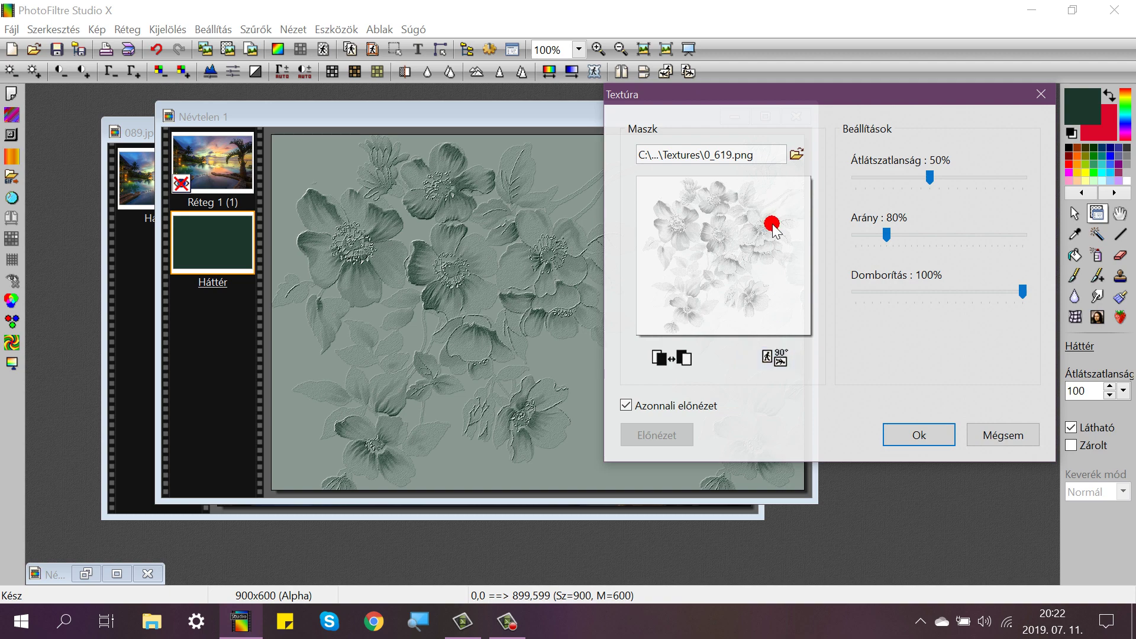
Preview the floral texture mask 0_619.png in its different orientations by rotating it in 90° increments through a full turn.
{"action": "left_click", "coordinate": [776, 357]}
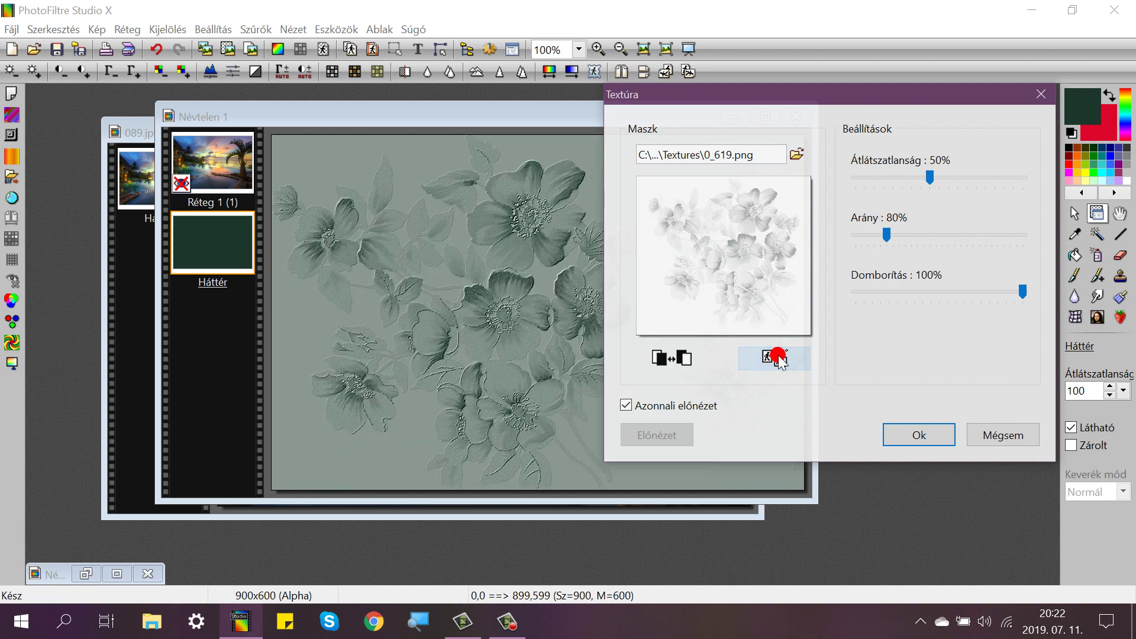
{"action": "left_click", "coordinate": [776, 357]}
{"action": "left_click", "coordinate": [777, 357]}
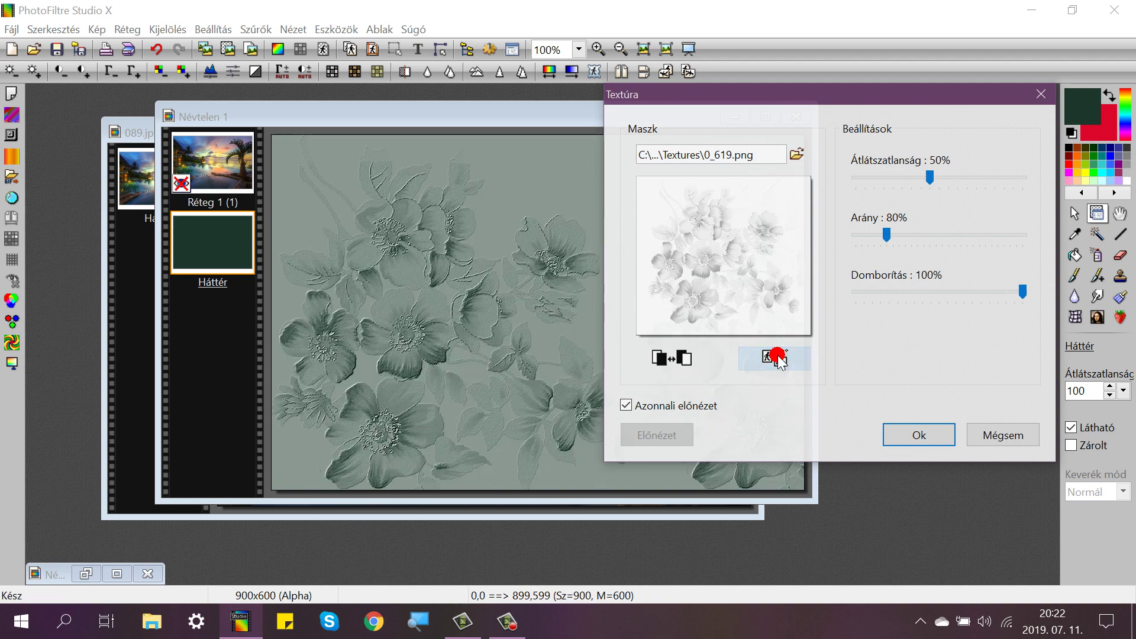
{"action": "left_click", "coordinate": [776, 357]}
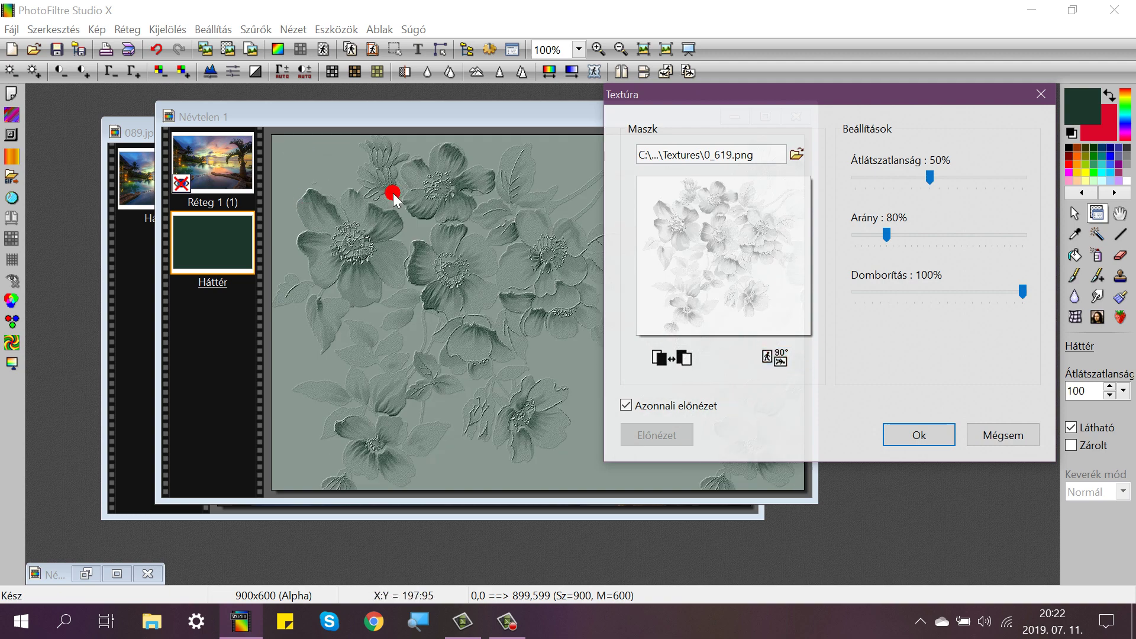
{"action": "left_click_drag", "start_coordinate": [789, 95], "coordinate": [659, 117]}
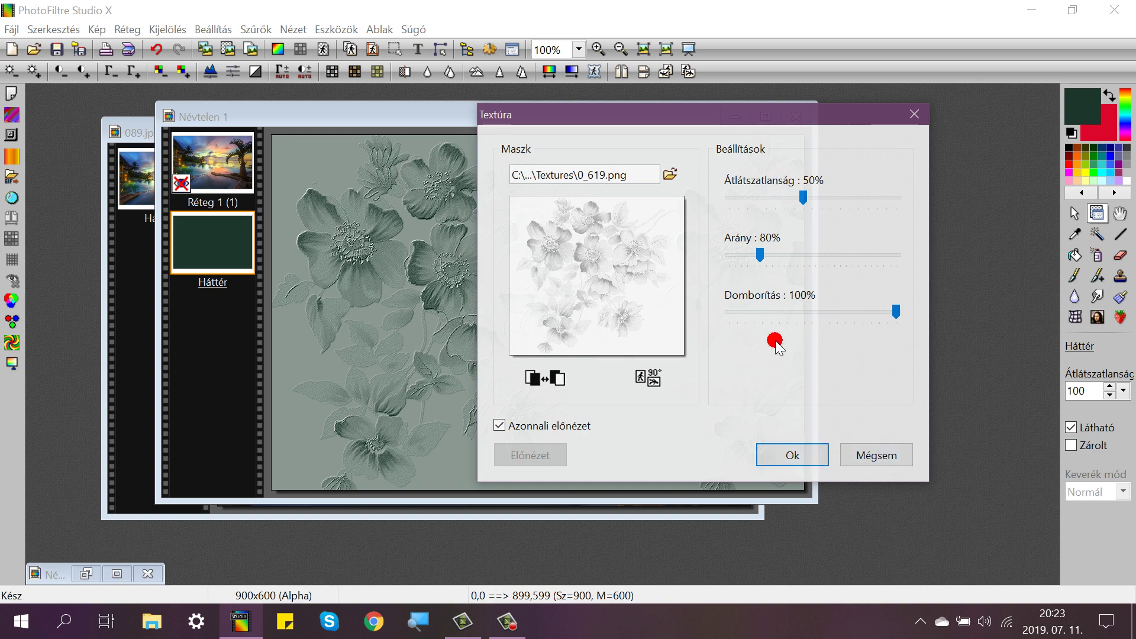
Apply the floral texture to the Háttér layer and emboss it twice with Mérsékelt domborítás.
{"action": "left_click", "coordinate": [792, 455]}
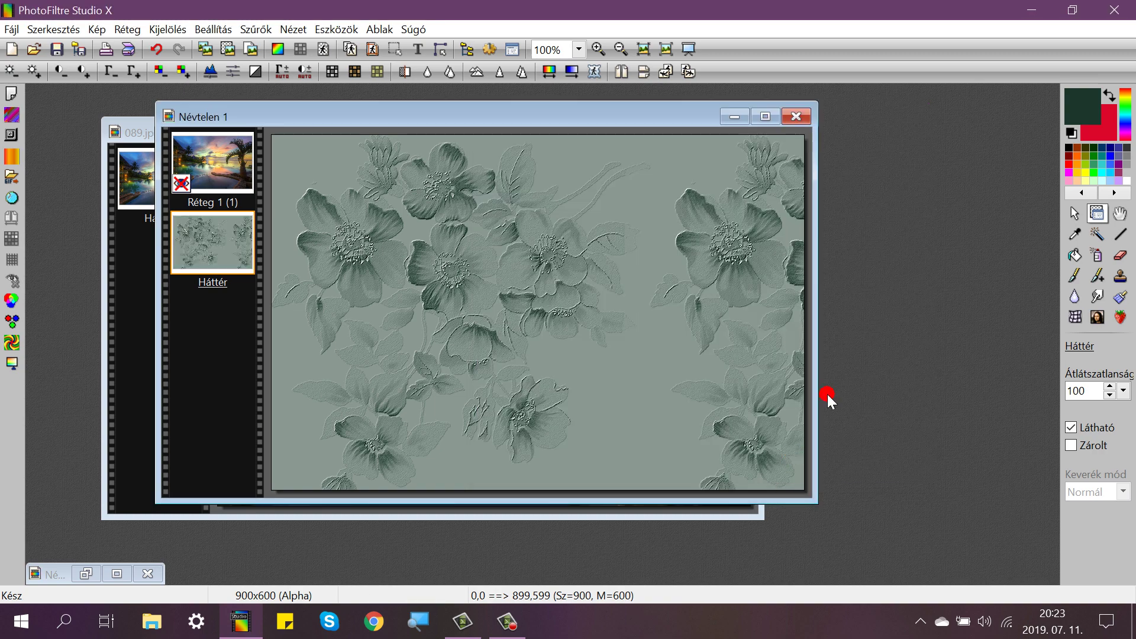
{"action": "left_click", "coordinate": [259, 30]}
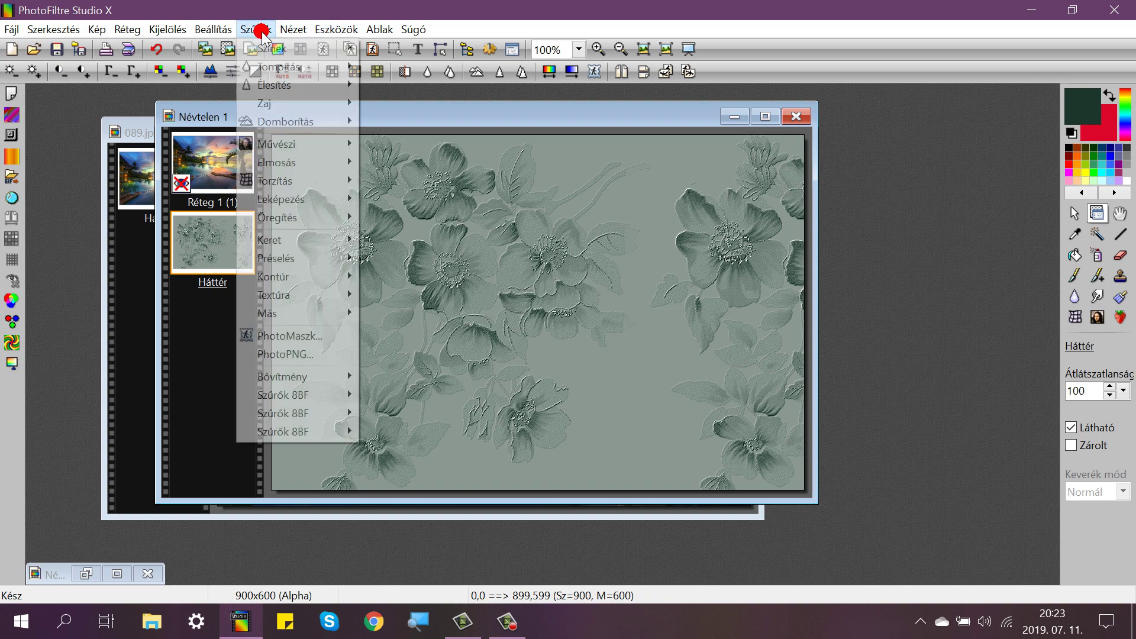
{"action": "mouse_move", "coordinate": [278, 121]}
{"action": "left_click", "coordinate": [384, 120]}
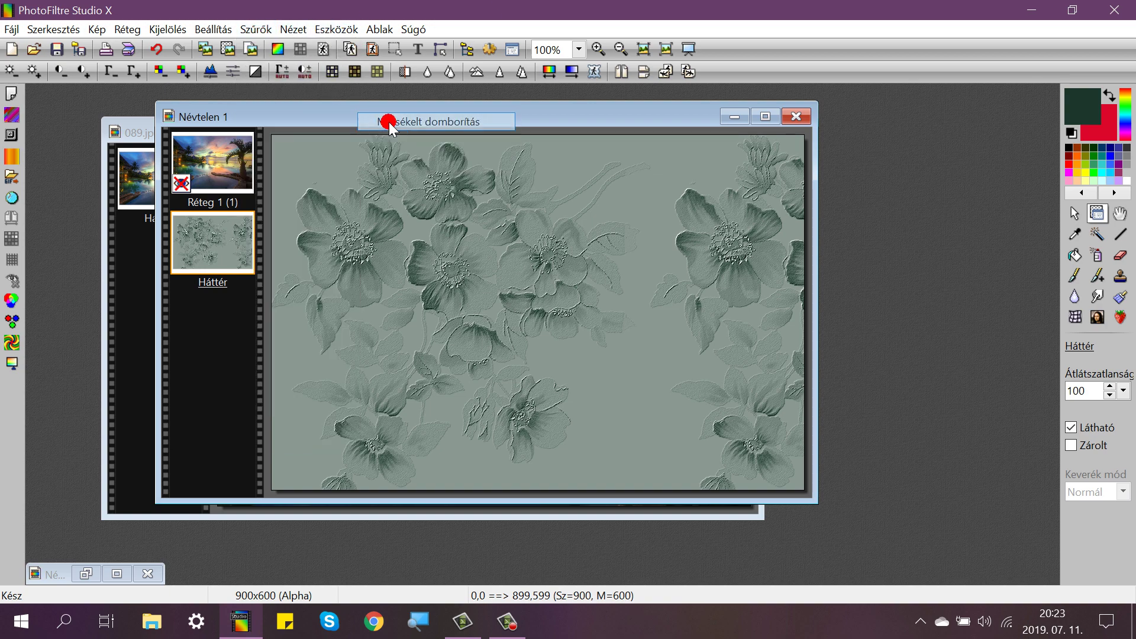
{"action": "left_click", "coordinate": [262, 29]}
{"action": "mouse_move", "coordinate": [327, 122]}
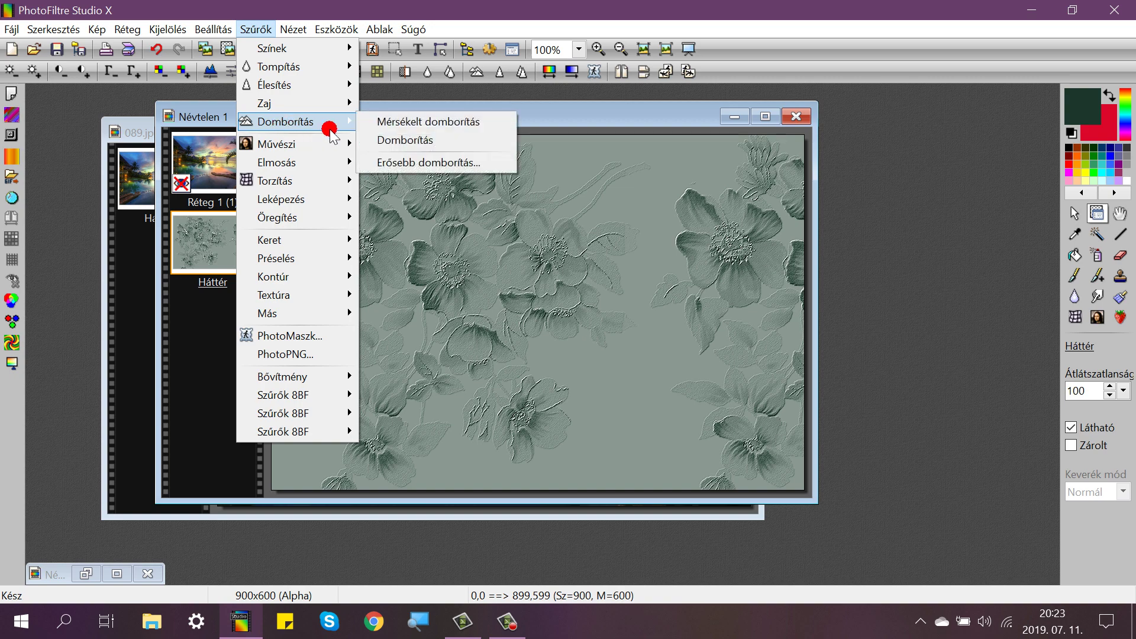
{"action": "left_click", "coordinate": [384, 122]}
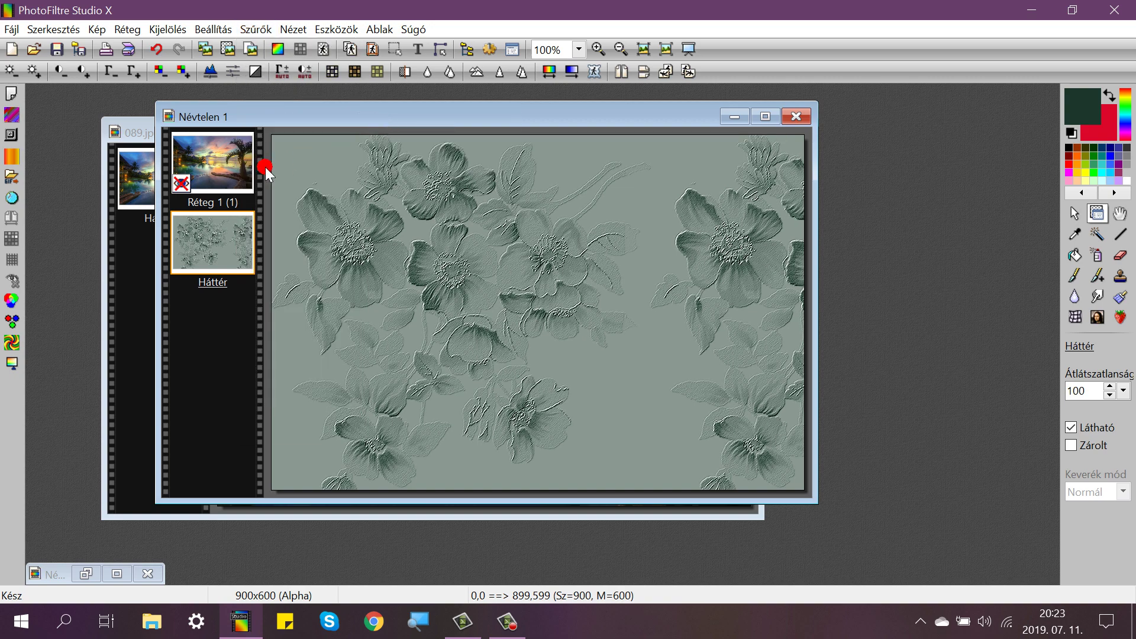
Show and activate the photo layer Réteg 1 and open the PhotoMaszk filter on it, keeping Színkezelés at Átlátszóság.
{"action": "right_click", "coordinate": [230, 162]}
{"action": "left_click", "coordinate": [256, 170]}
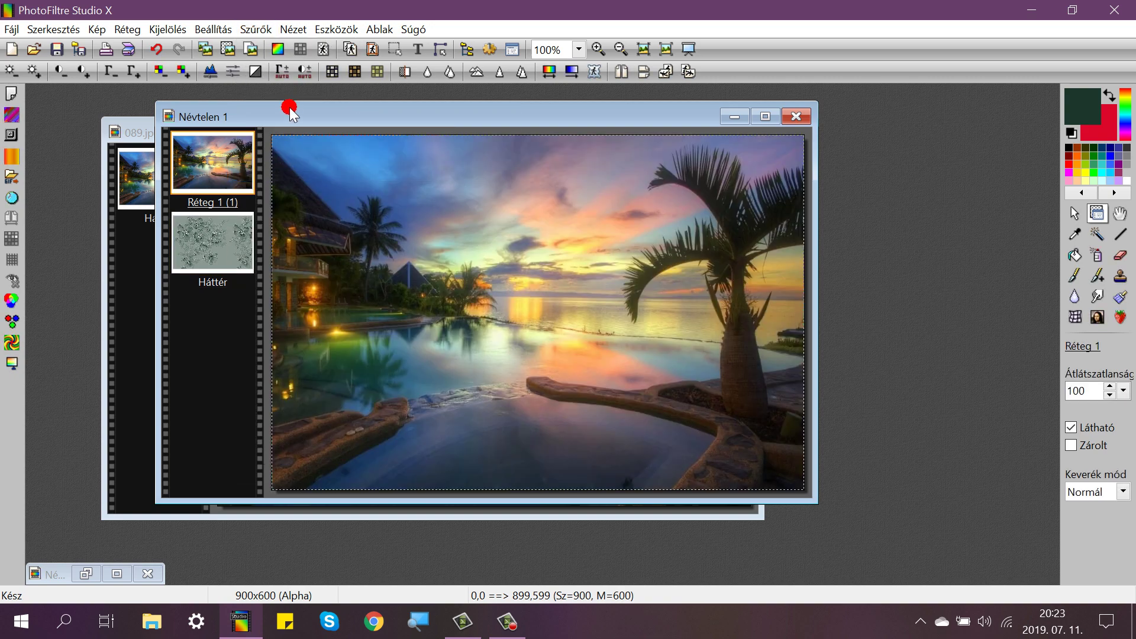
{"action": "left_click_drag", "start_coordinate": [298, 116], "coordinate": [253, 109]}
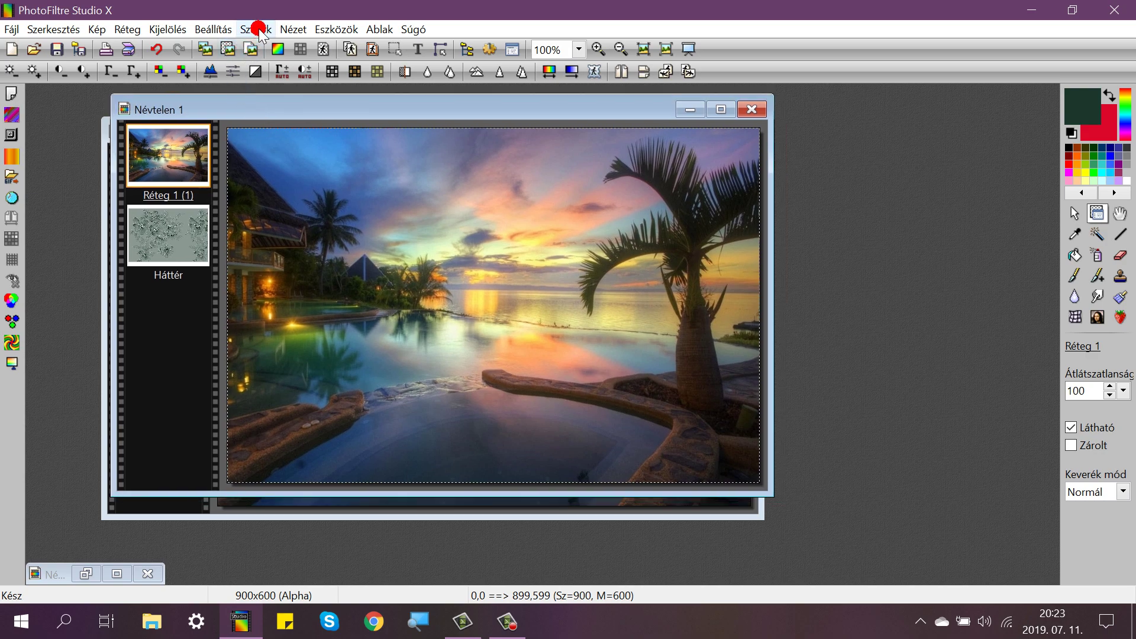
{"action": "left_click", "coordinate": [258, 29]}
{"action": "left_click", "coordinate": [284, 335]}
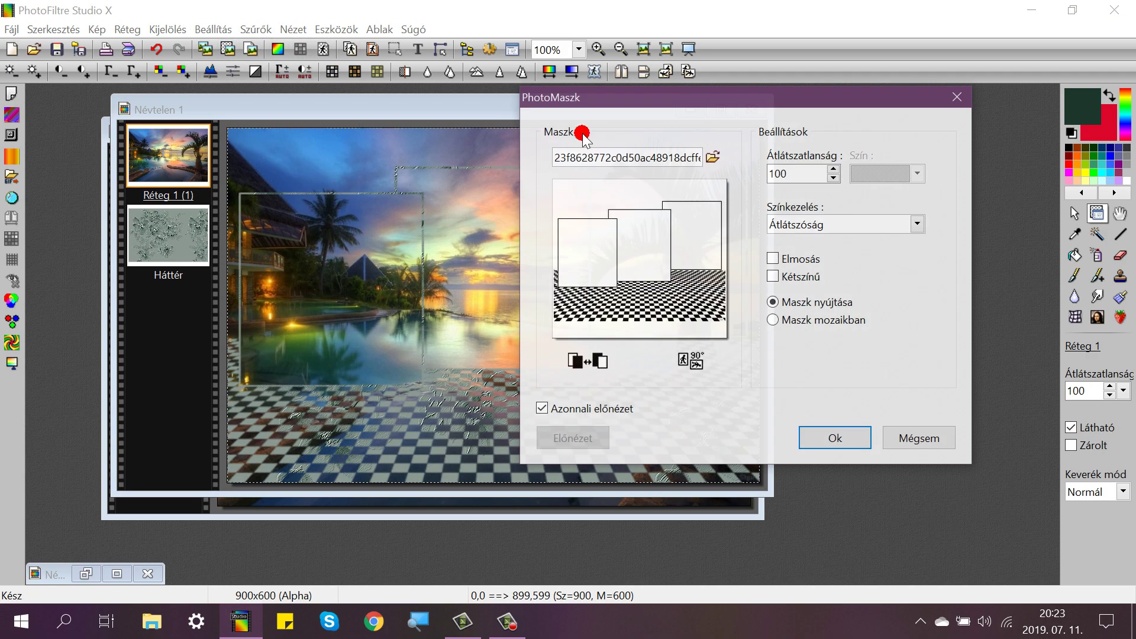
{"action": "left_click_drag", "start_coordinate": [631, 105], "coordinate": [537, 110]}
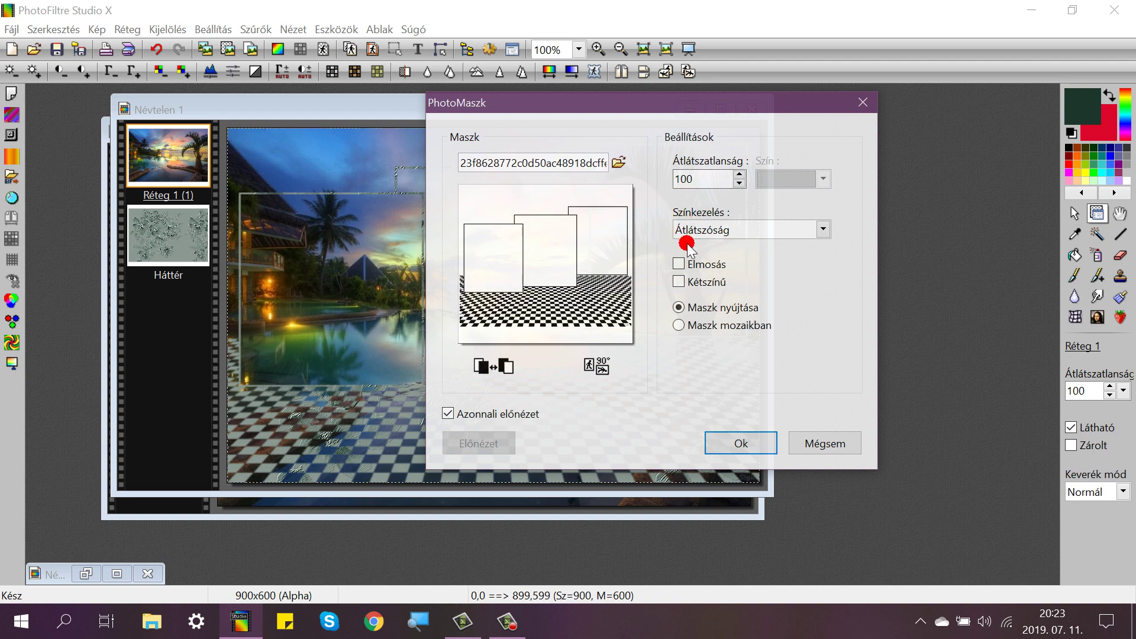
{"action": "left_click", "coordinate": [824, 230]}
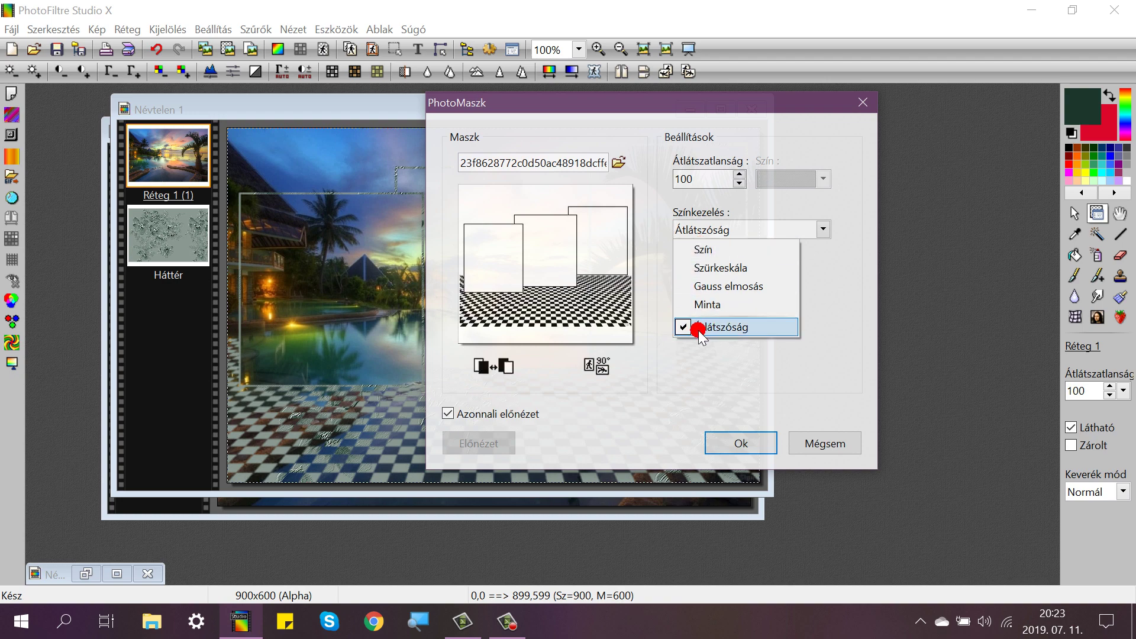
{"action": "left_click", "coordinate": [831, 305]}
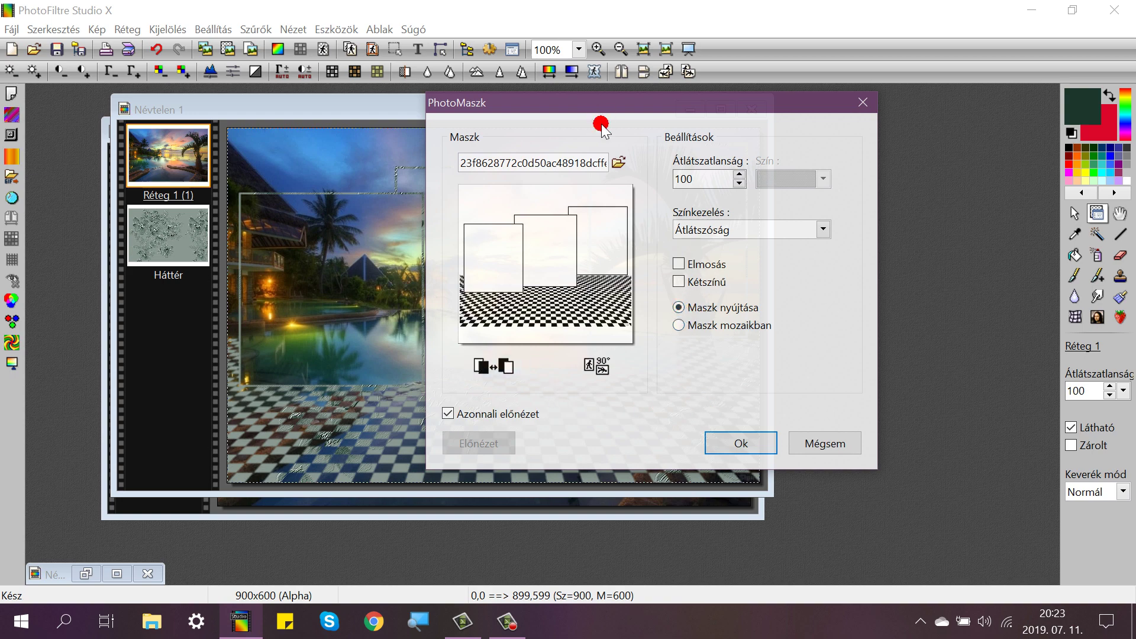
Preview the three-frame checkered-floor mask inverted and switch it back to its original polarity.
{"action": "left_click_drag", "start_coordinate": [595, 107], "coordinate": [785, 91]}
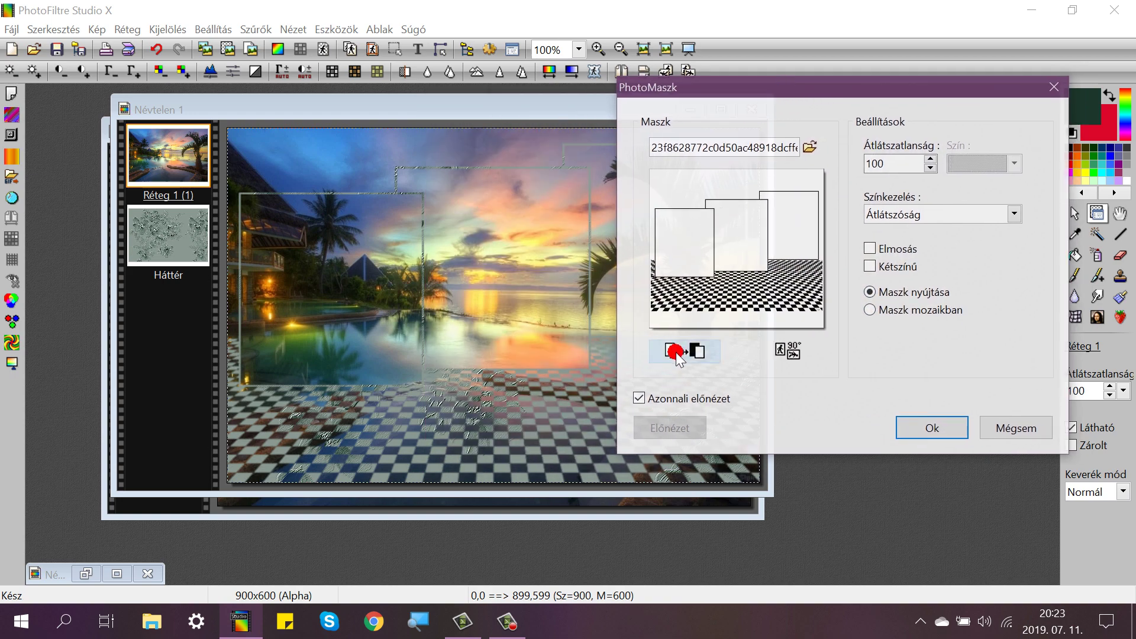
{"action": "left_click", "coordinate": [679, 358]}
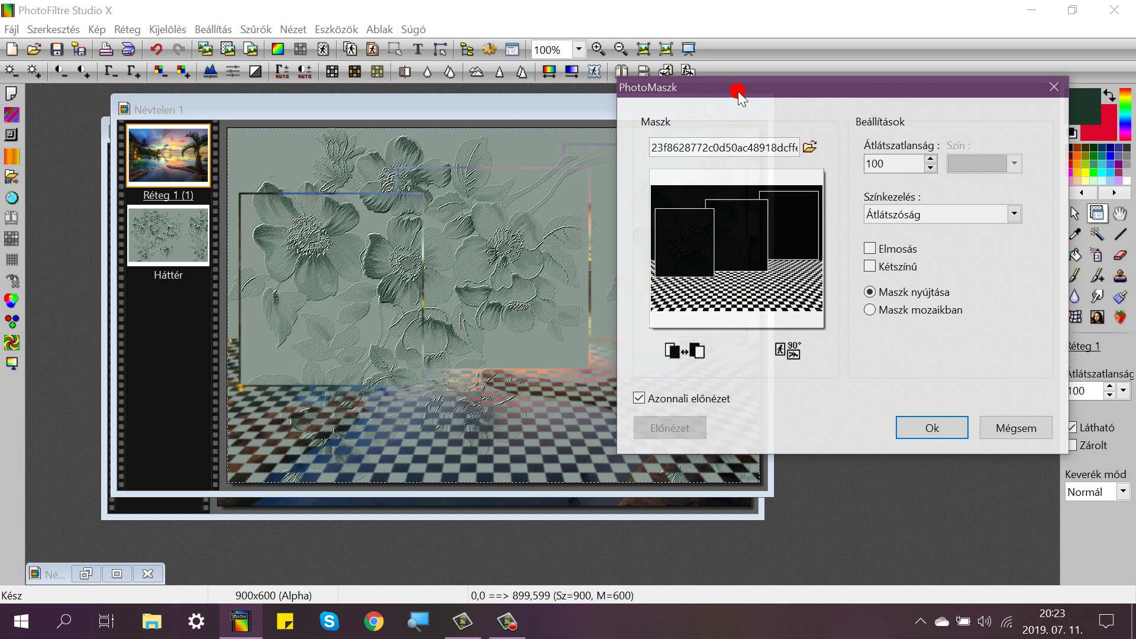
{"action": "left_click_drag", "start_coordinate": [738, 91], "coordinate": [640, 55]}
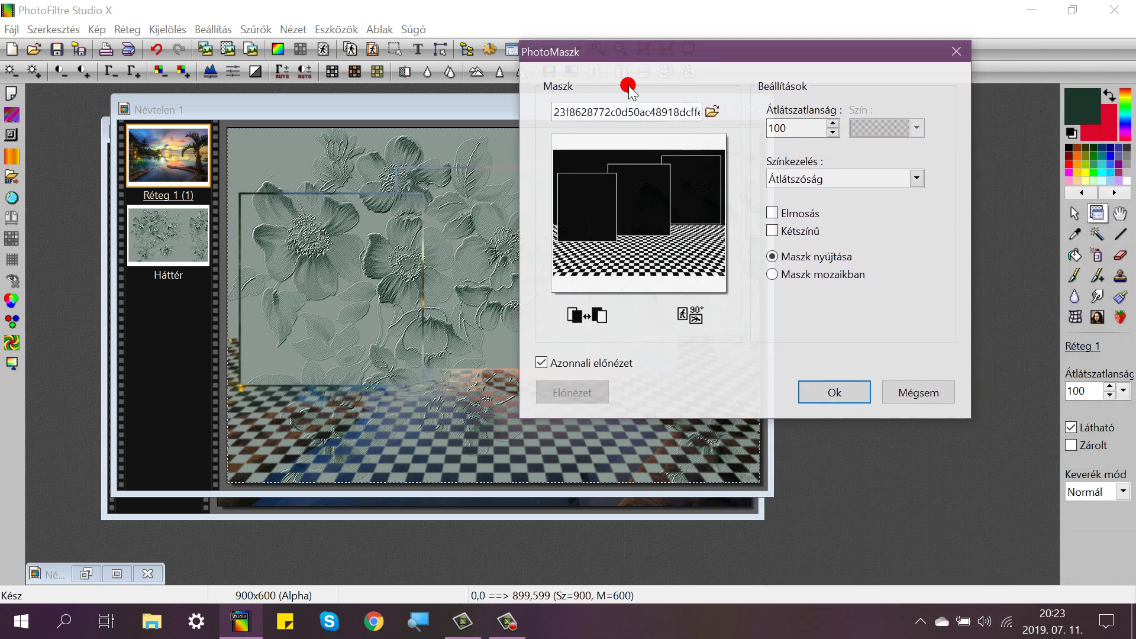
{"action": "left_click", "coordinate": [600, 321]}
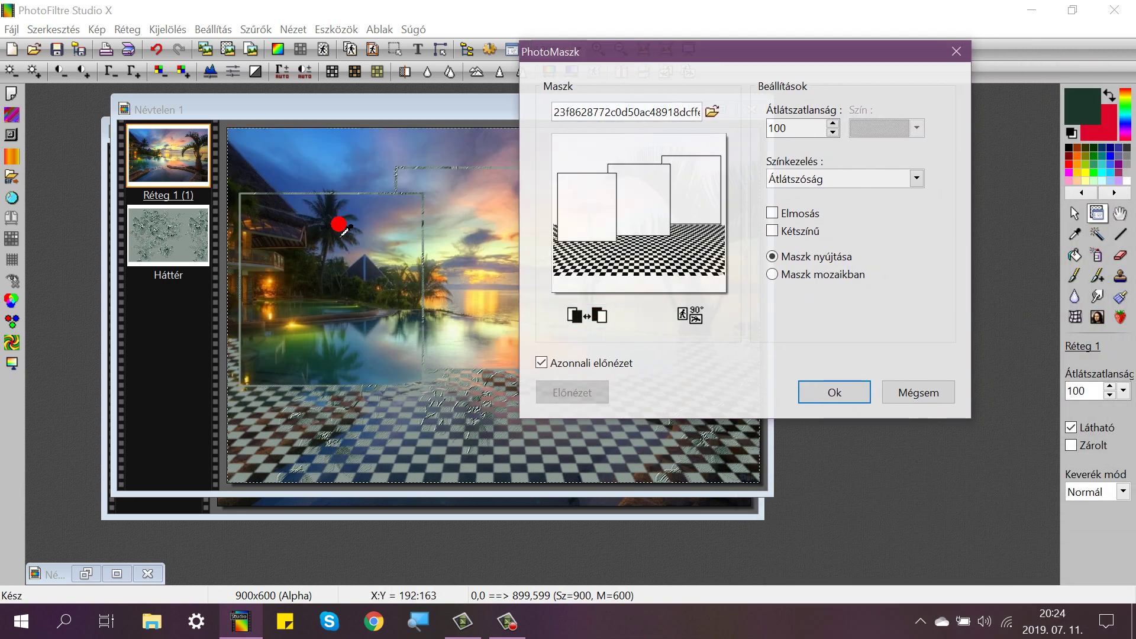
Apply the three-frame checkered-floor mask to the photo layer and hide the Háttér layer.
{"action": "left_click", "coordinate": [837, 394]}
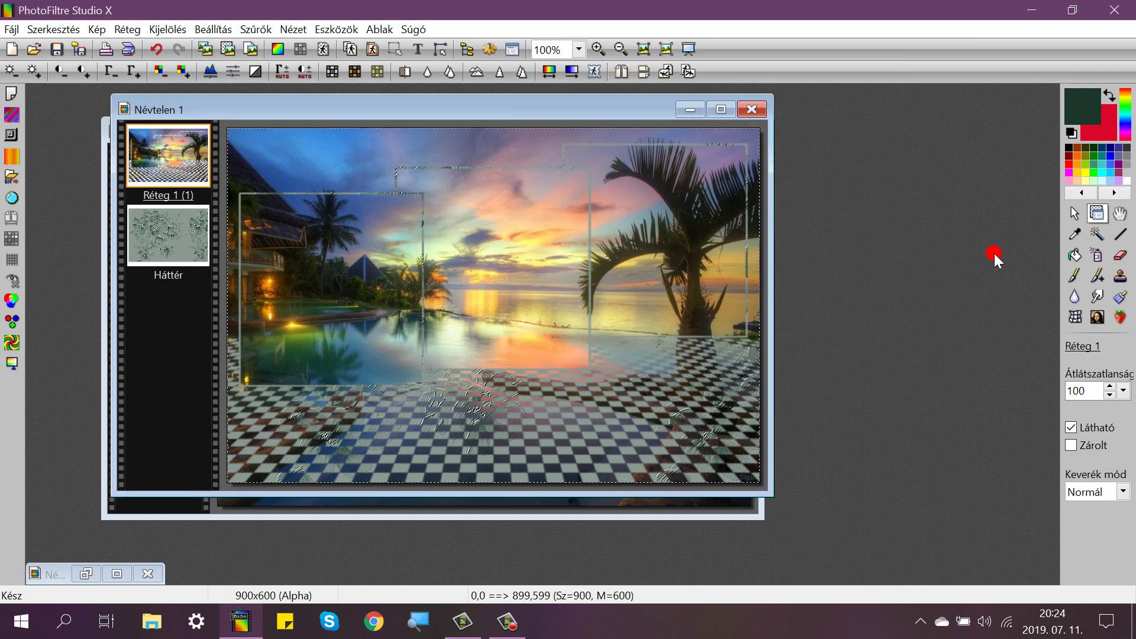
{"action": "left_click_drag", "start_coordinate": [436, 108], "coordinate": [422, 105]}
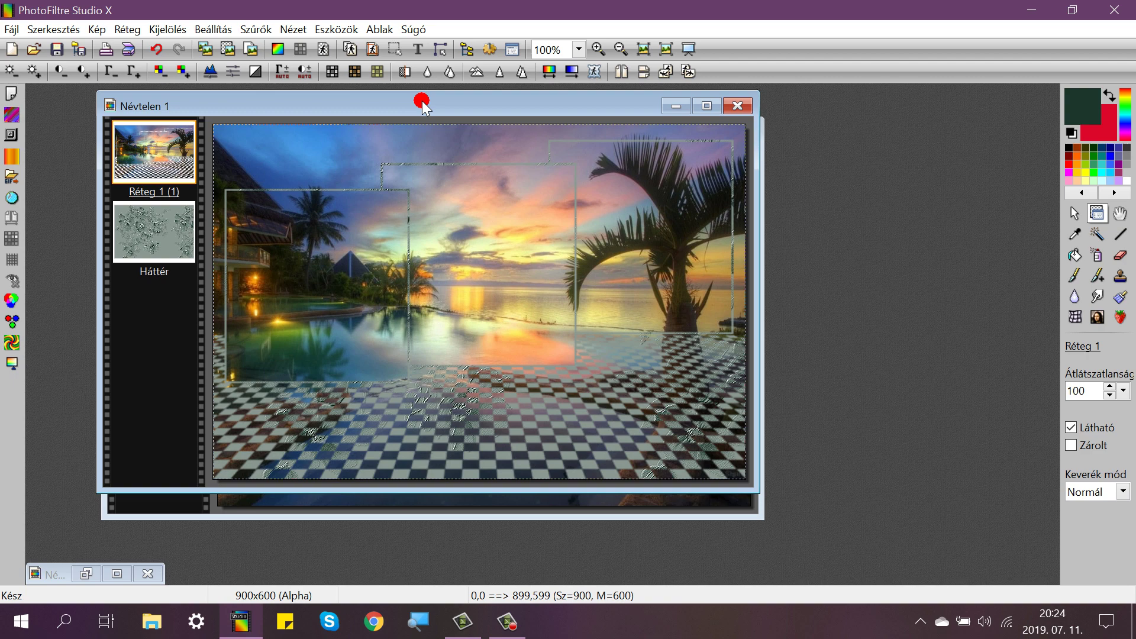
{"action": "right_click", "coordinate": [181, 223]}
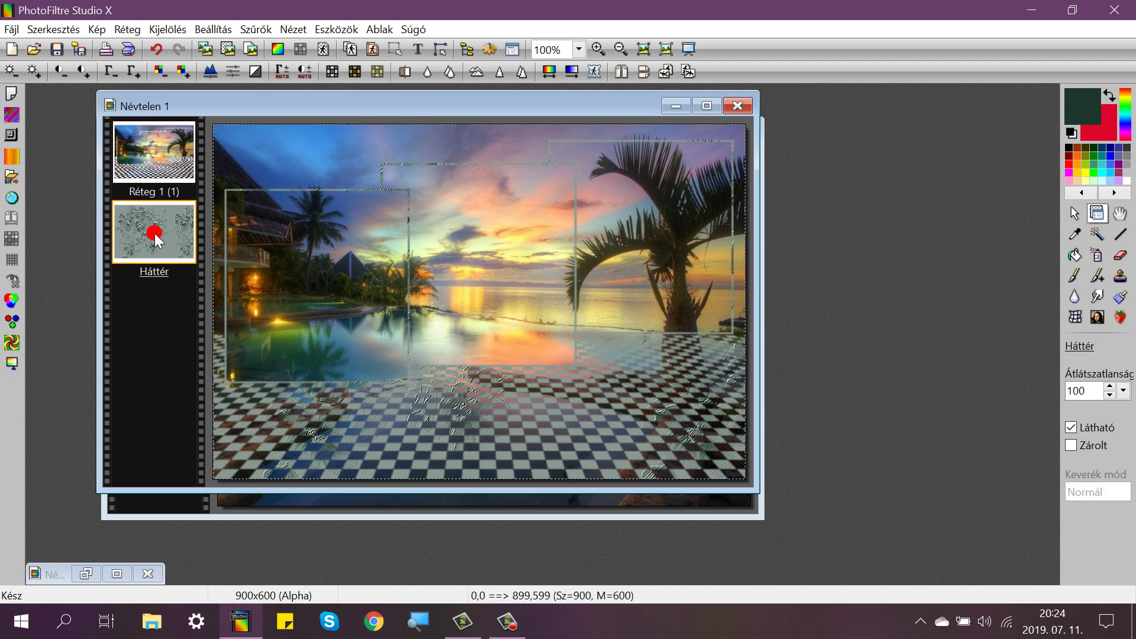
{"action": "left_click", "coordinate": [163, 244]}
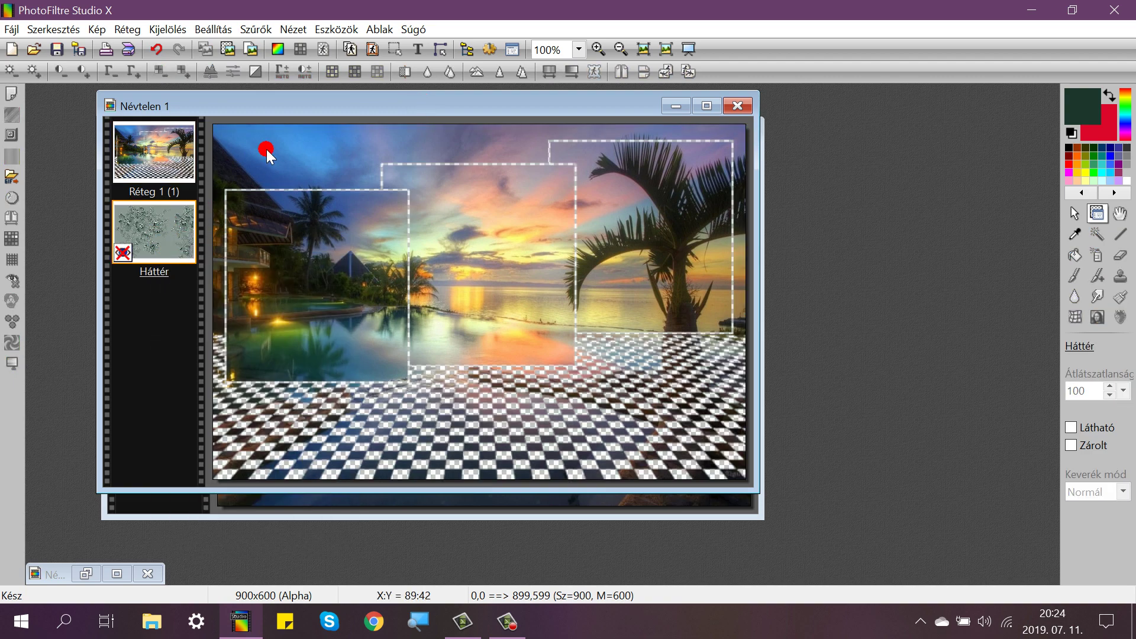
{"action": "mouse_move", "coordinate": [330, 117]}
{"action": "left_mouse_down"}
{"action": "mouse_move", "coordinate": [320, 122]}
{"action": "mouse_move", "coordinate": [329, 135]}
{"action": "left_mouse_up"}
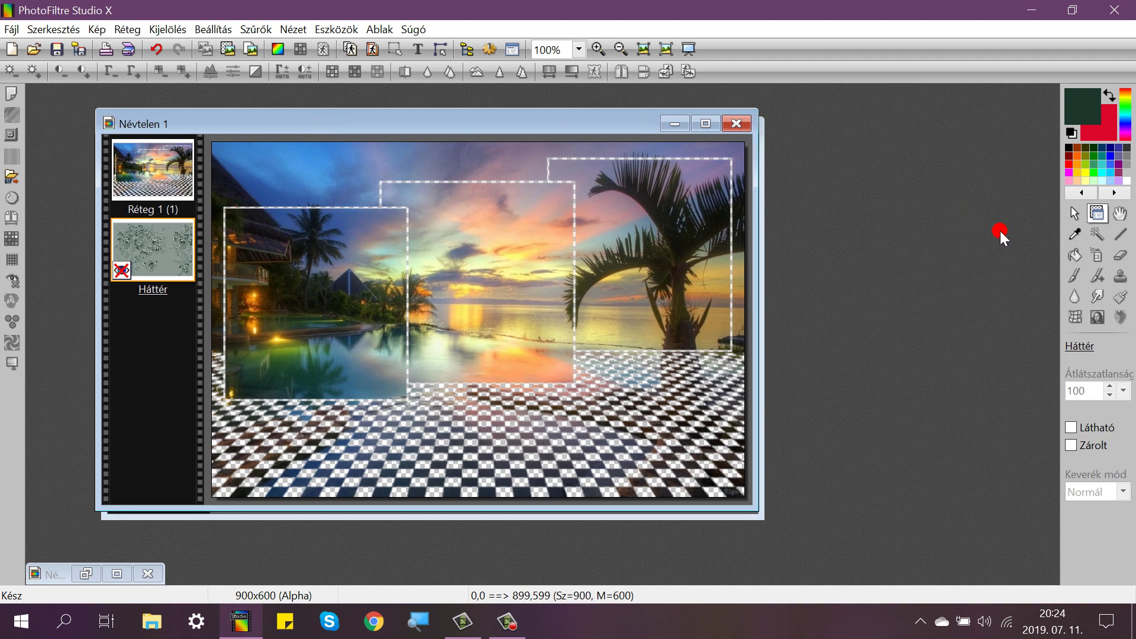
Outline the photo area outside the three frames and above the checkered floor with a polygon selection, about 900 x 357 px.
{"action": "left_click", "coordinate": [1075, 214]}
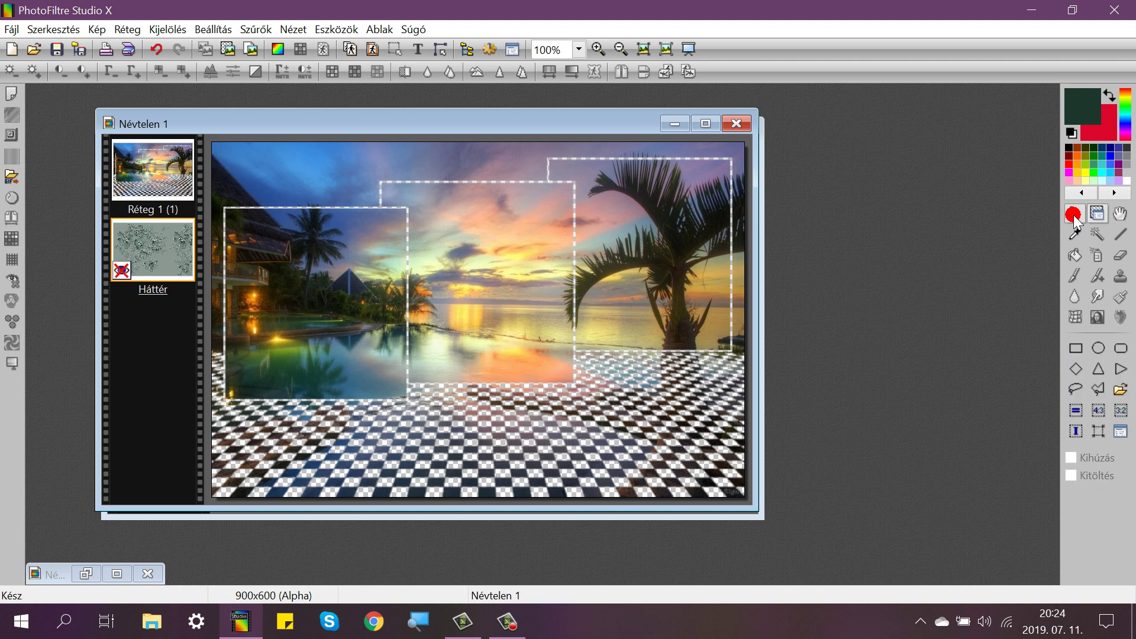
{"action": "left_click", "coordinate": [1097, 390]}
{"action": "left_click", "coordinate": [219, 251]}
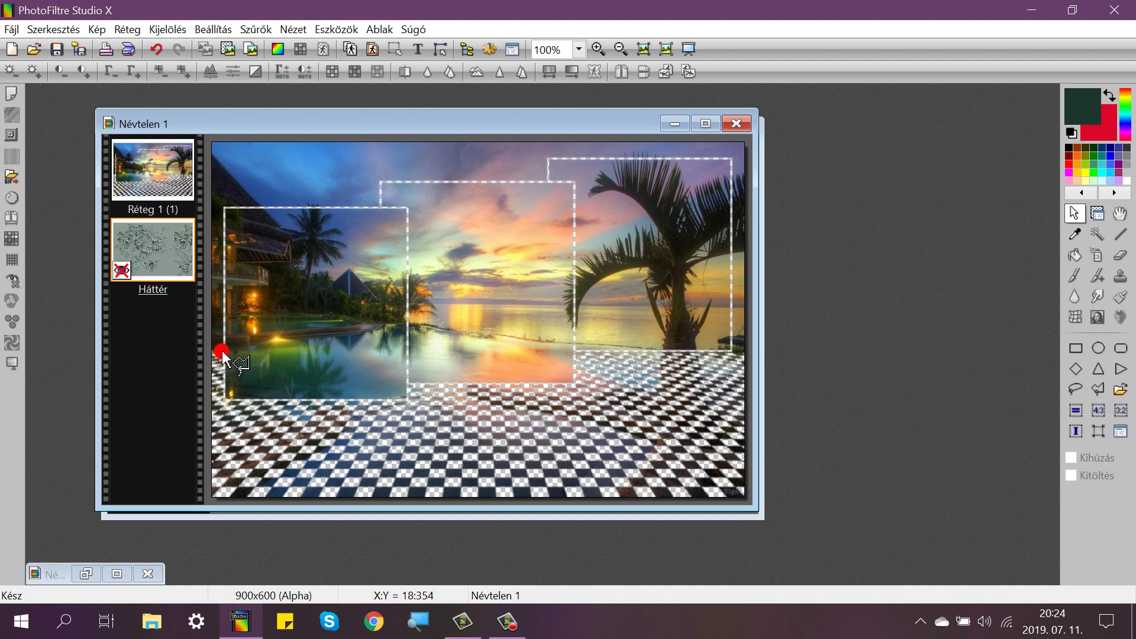
{"action": "left_click_drag", "start_coordinate": [222, 353], "coordinate": [210, 353]}
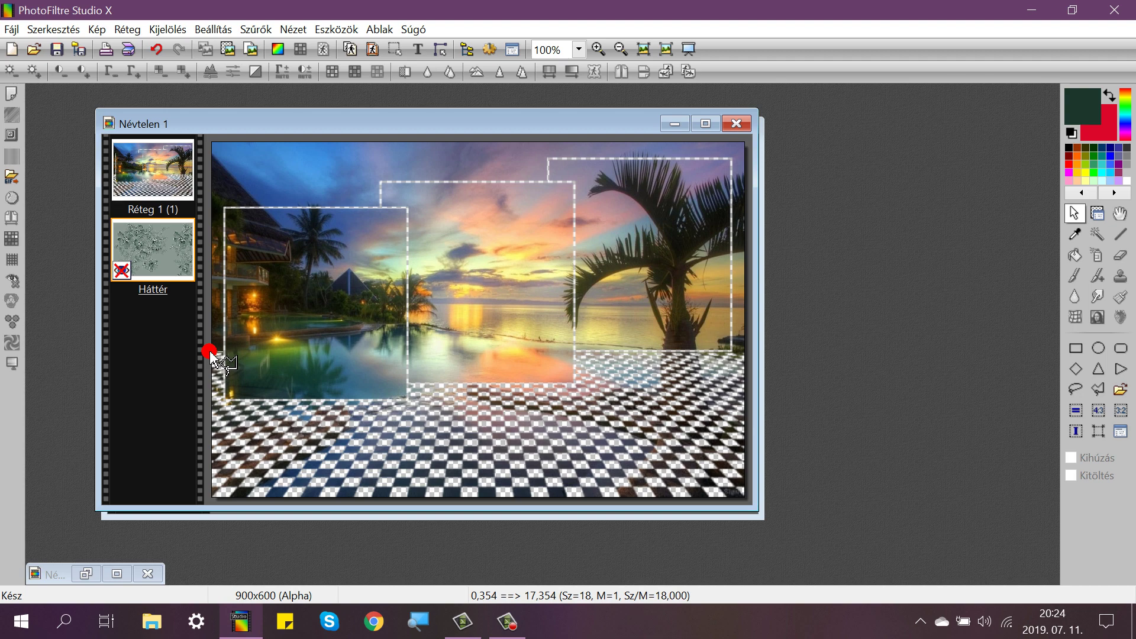
{"action": "mouse_move", "coordinate": [210, 355]}
{"action": "left_mouse_down"}
{"action": "mouse_move", "coordinate": [210, 145]}
{"action": "mouse_move", "coordinate": [719, 134]}
{"action": "mouse_move", "coordinate": [745, 143]}
{"action": "mouse_move", "coordinate": [740, 356]}
{"action": "mouse_move", "coordinate": [732, 158]}
{"action": "left_mouse_up"}
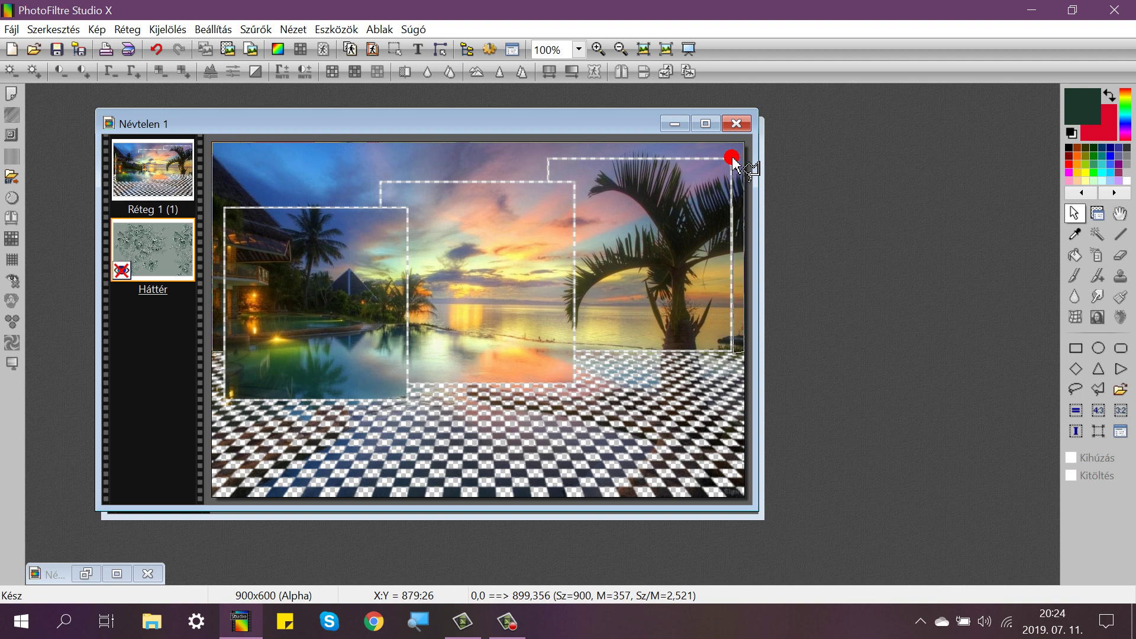
{"action": "left_click_drag", "start_coordinate": [733, 157], "coordinate": [547, 161]}
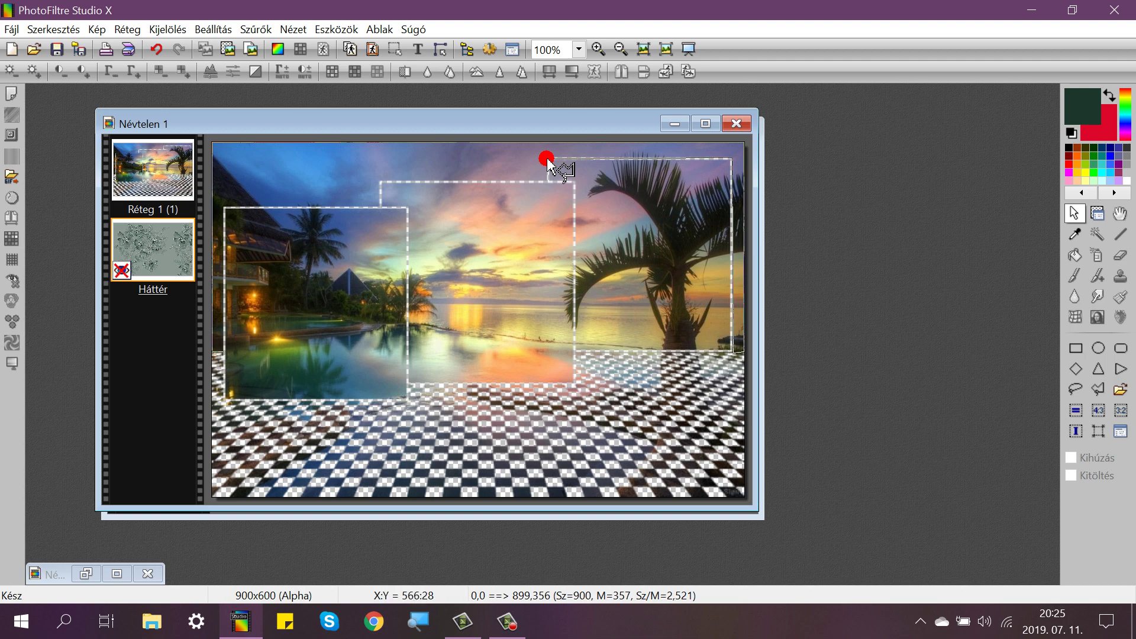
{"action": "mouse_move", "coordinate": [548, 159]}
{"action": "left_mouse_down"}
{"action": "mouse_move", "coordinate": [471, 196]}
{"action": "mouse_move", "coordinate": [378, 177]}
{"action": "mouse_move", "coordinate": [377, 207]}
{"action": "mouse_move", "coordinate": [260, 220]}
{"action": "mouse_move", "coordinate": [223, 206]}
{"action": "mouse_move", "coordinate": [227, 354]}
{"action": "mouse_move", "coordinate": [216, 324]}
{"action": "left_mouse_up"}
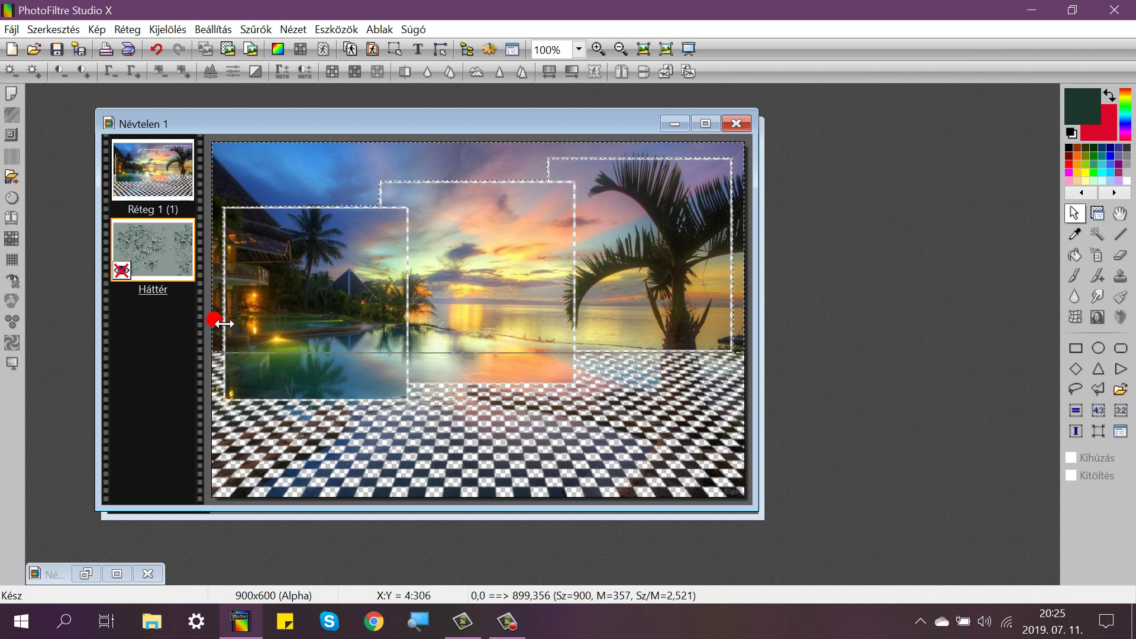
Make Réteg 1 active and cut the selected area outside the frames from it.
{"action": "right_click", "coordinate": [306, 168]}
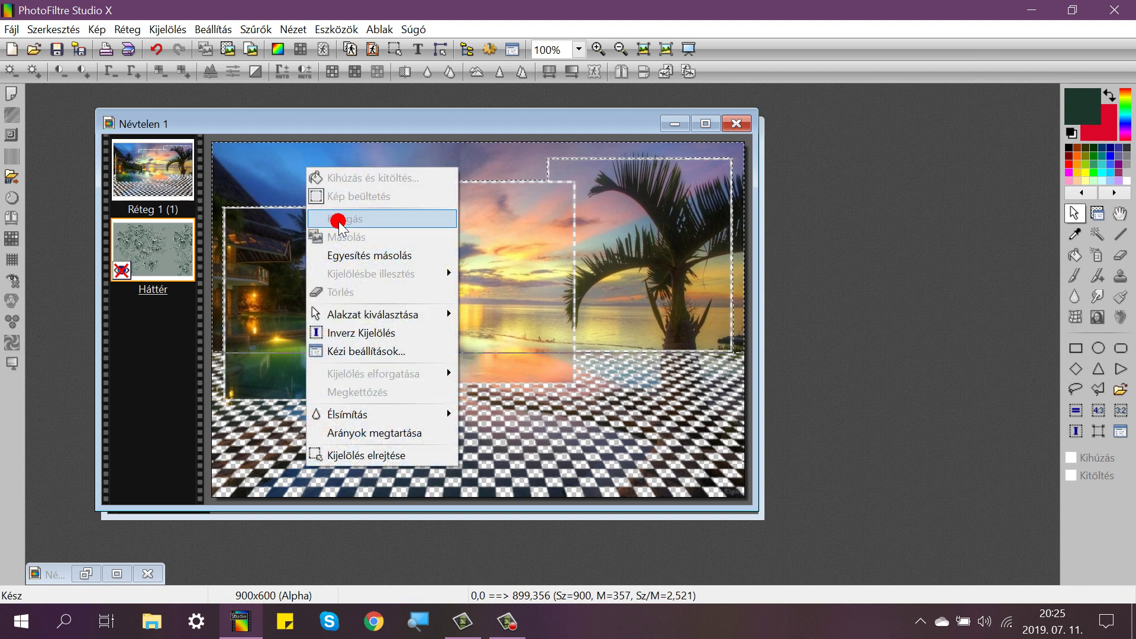
{"action": "right_click", "coordinate": [253, 158]}
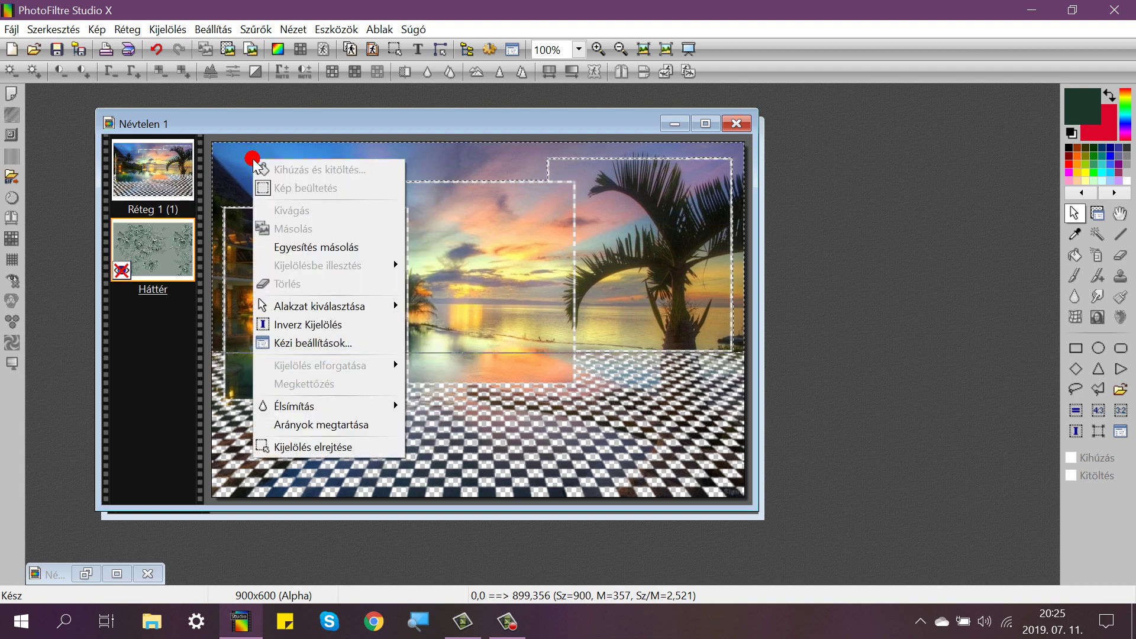
{"action": "left_click", "coordinate": [188, 172]}
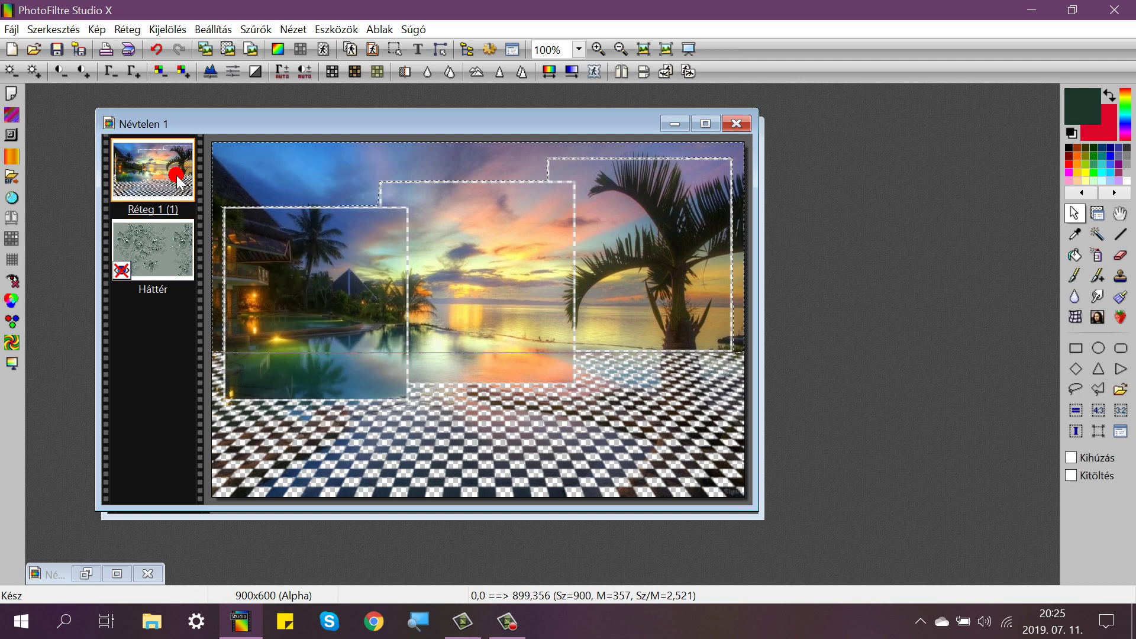
{"action": "right_click", "coordinate": [260, 179]}
{"action": "left_click", "coordinate": [310, 225]}
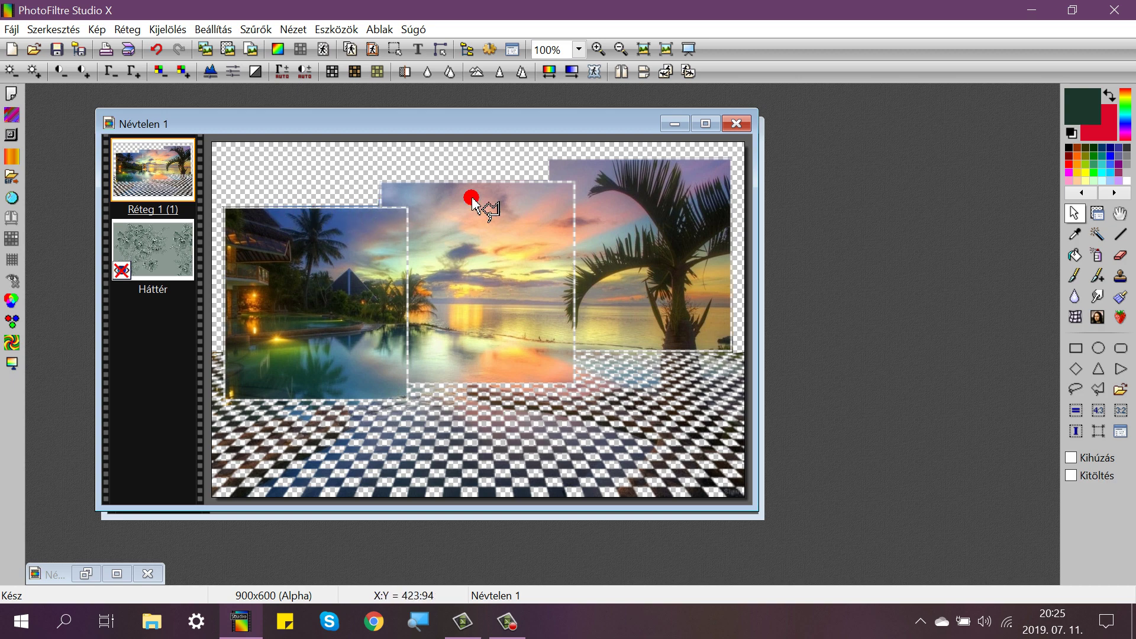
Show the Háttér layer to check the trimmed photo against the floral texture, and hide it again.
{"action": "right_click", "coordinate": [155, 231]}
{"action": "left_click", "coordinate": [201, 241]}
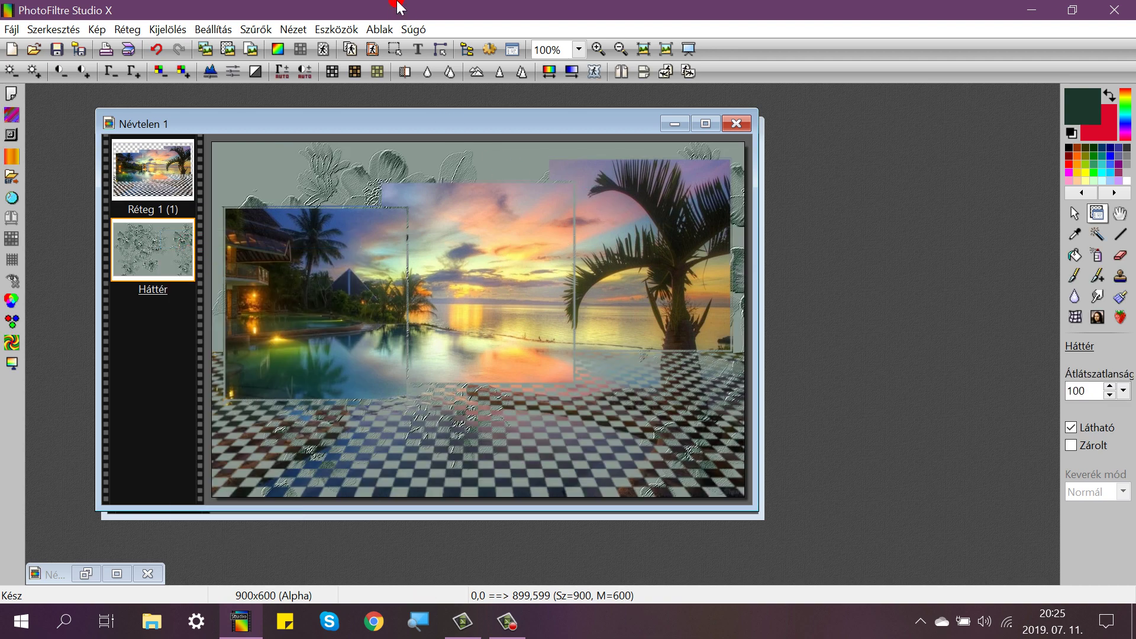
{"action": "mouse_move", "coordinate": [387, 126]}
{"action": "left_mouse_down"}
{"action": "mouse_move", "coordinate": [378, 109]}
{"action": "mouse_move", "coordinate": [386, 116]}
{"action": "left_mouse_up"}
{"action": "left_click", "coordinate": [179, 157]}
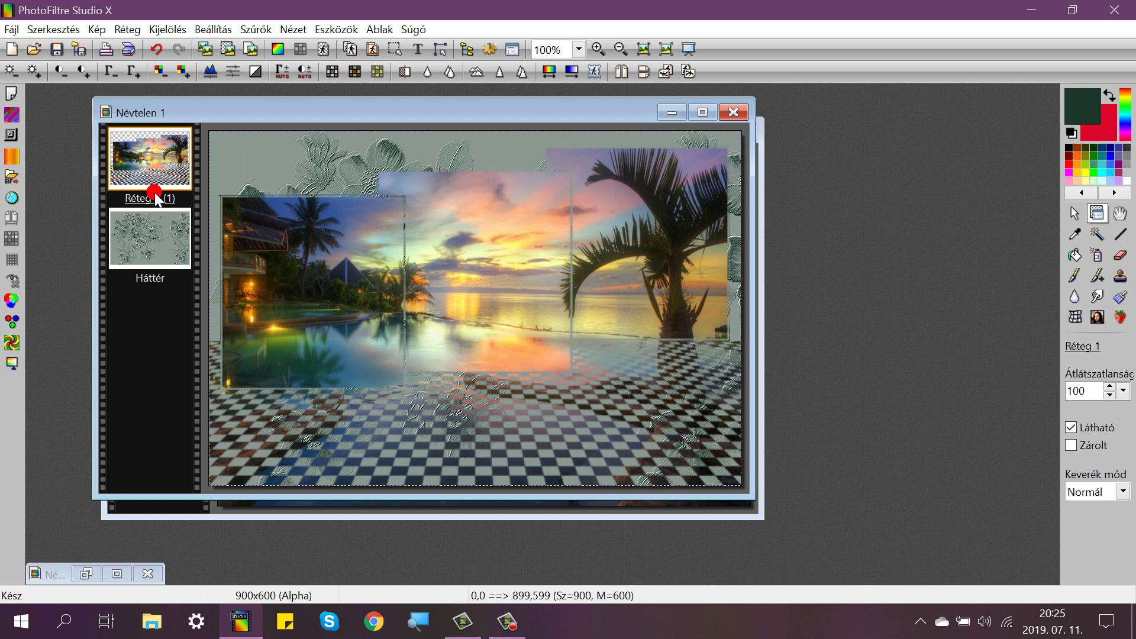
{"action": "right_click", "coordinate": [149, 219]}
{"action": "left_click", "coordinate": [185, 236]}
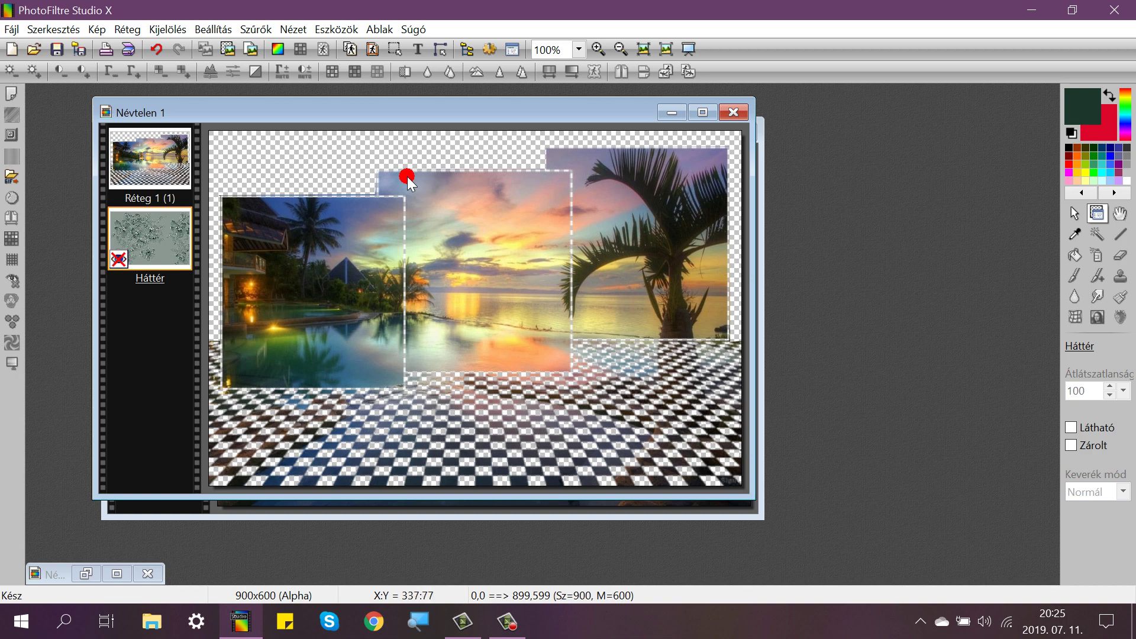
Make Réteg 1 the active layer and switch its visibility off and back on.
{"action": "left_click", "coordinate": [165, 177]}
{"action": "right_click", "coordinate": [165, 178]}
{"action": "left_click", "coordinate": [186, 179]}
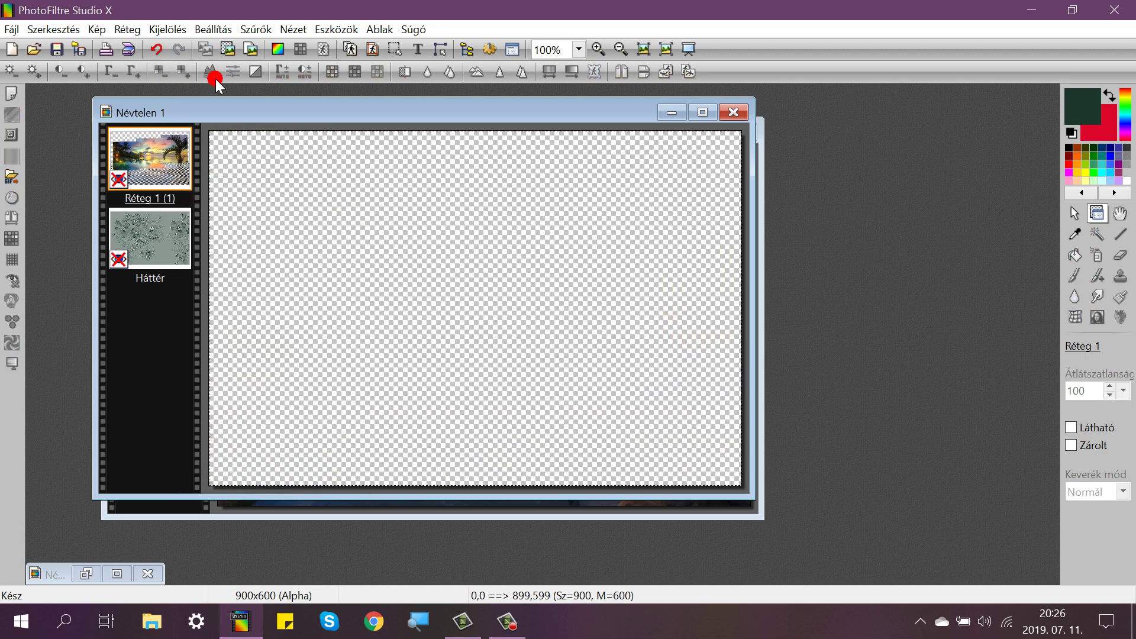
{"action": "right_click", "coordinate": [149, 146]}
{"action": "left_click", "coordinate": [148, 173]}
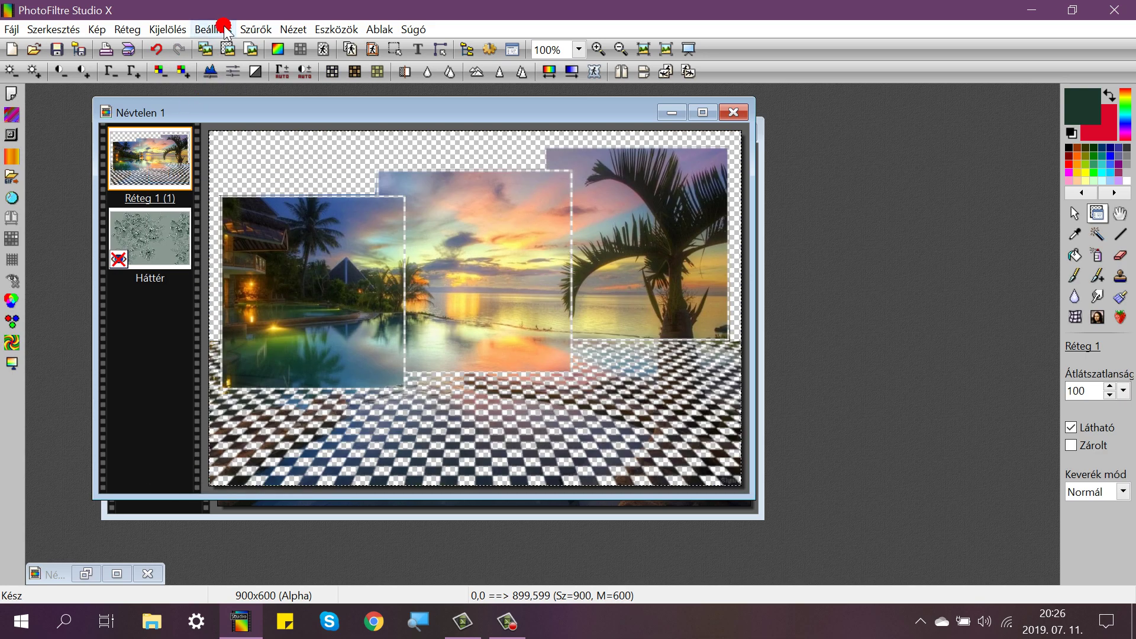
Apply an outer Progresszív kontúr to Réteg 1 in dark green, 94% opacity, width 15, with the Elmosás style.
{"action": "left_click", "coordinate": [260, 30]}
{"action": "mouse_move", "coordinate": [303, 201]}
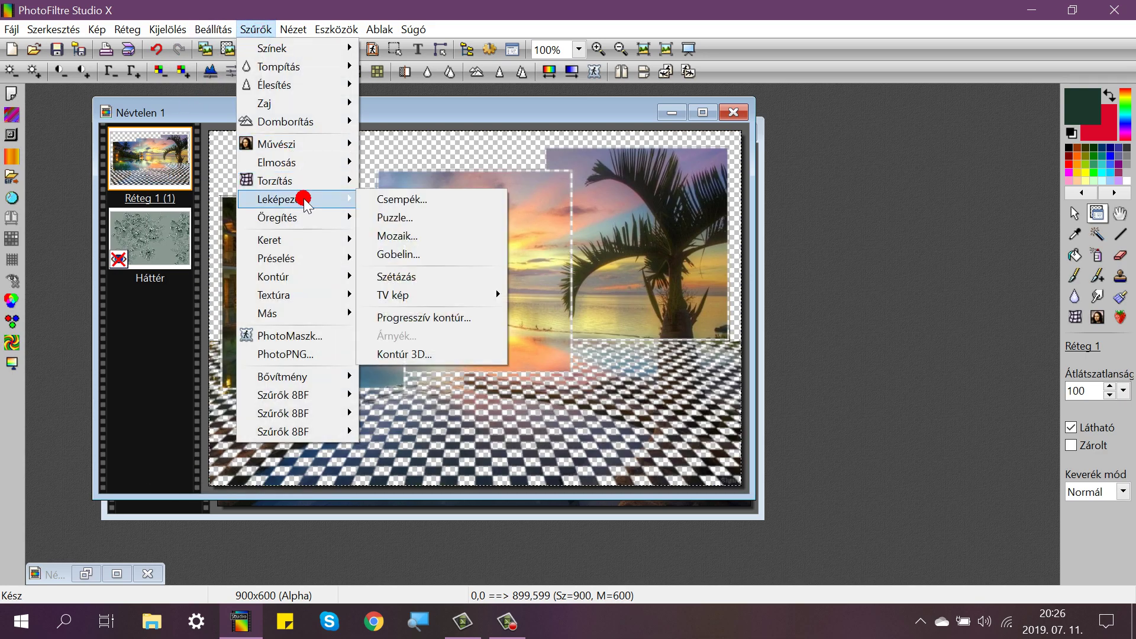
{"action": "left_click", "coordinate": [421, 277]}
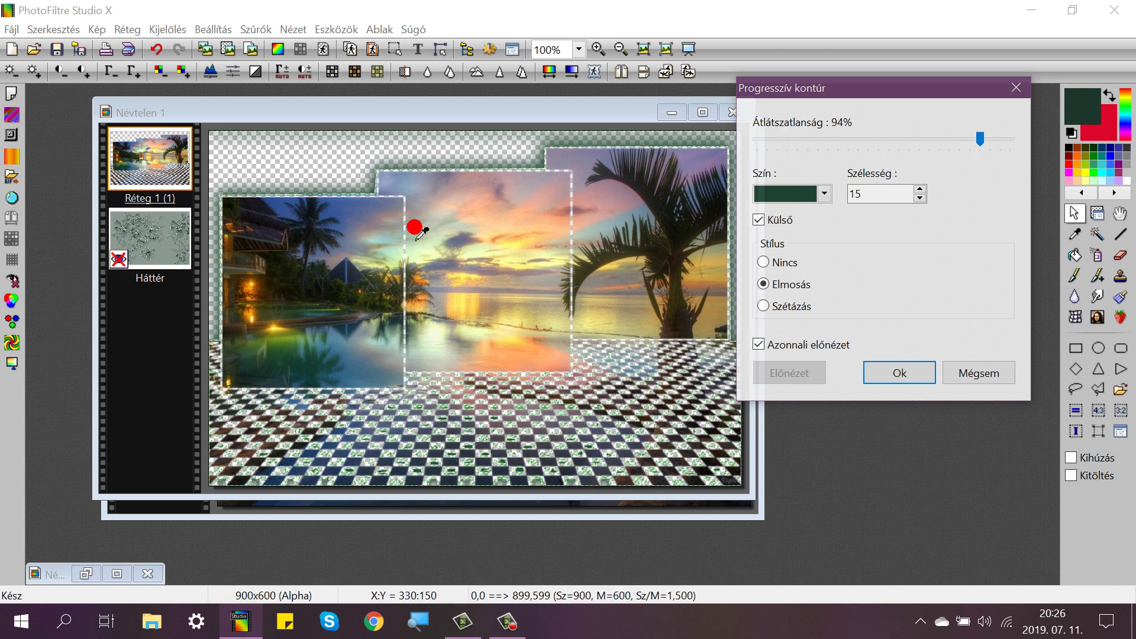
{"action": "left_click", "coordinate": [759, 219]}
{"action": "left_click", "coordinate": [759, 219]}
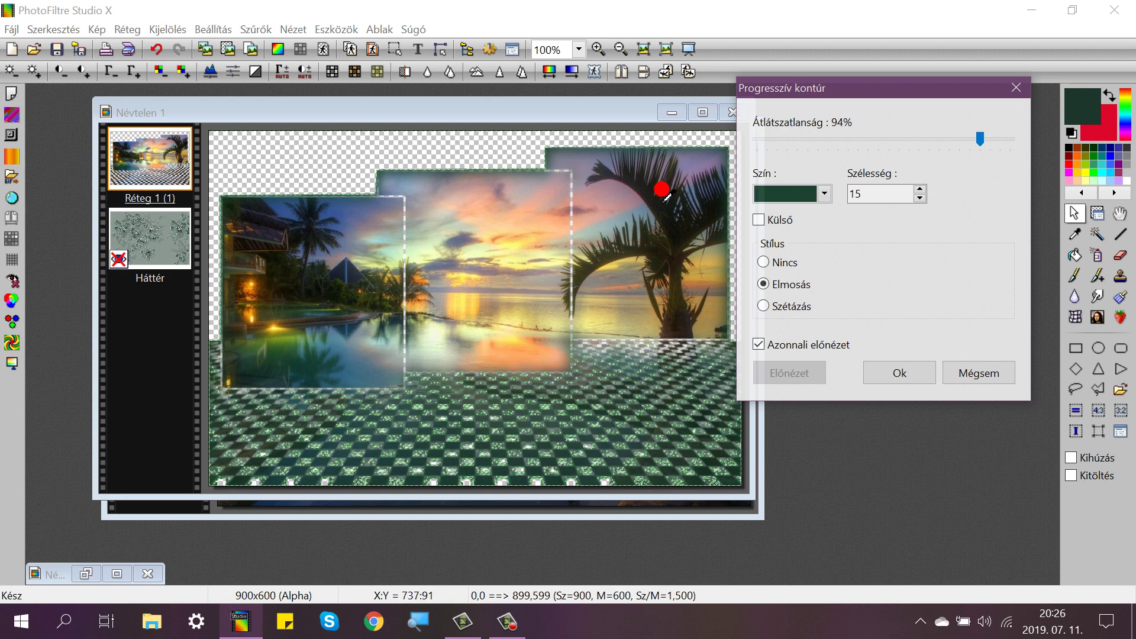
{"action": "left_click", "coordinate": [759, 219]}
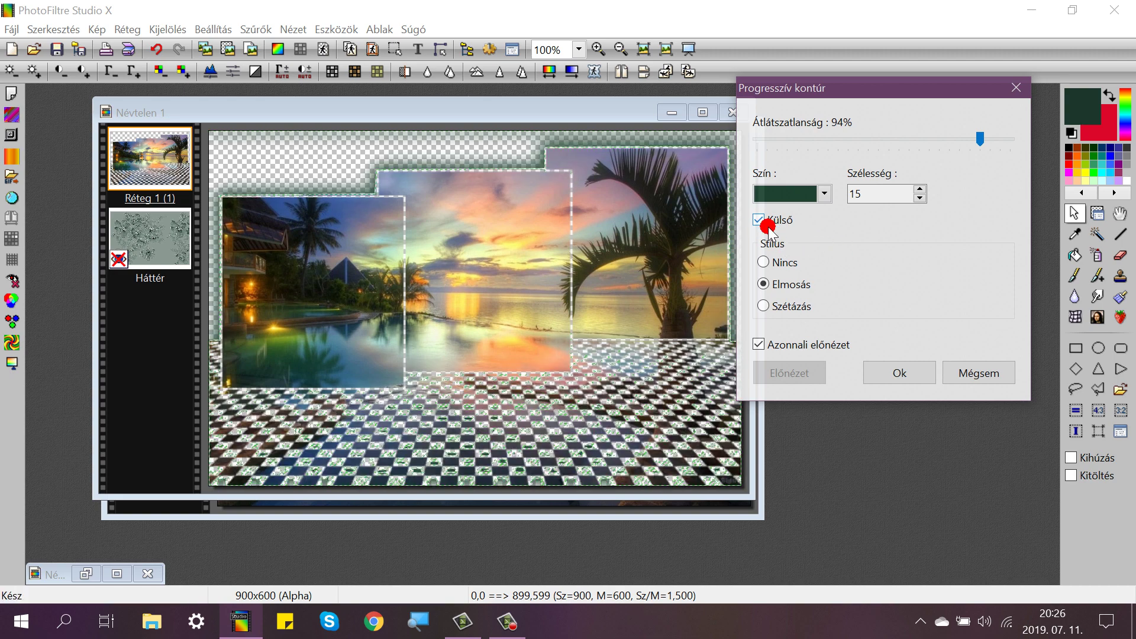
{"action": "left_click", "coordinate": [897, 374]}
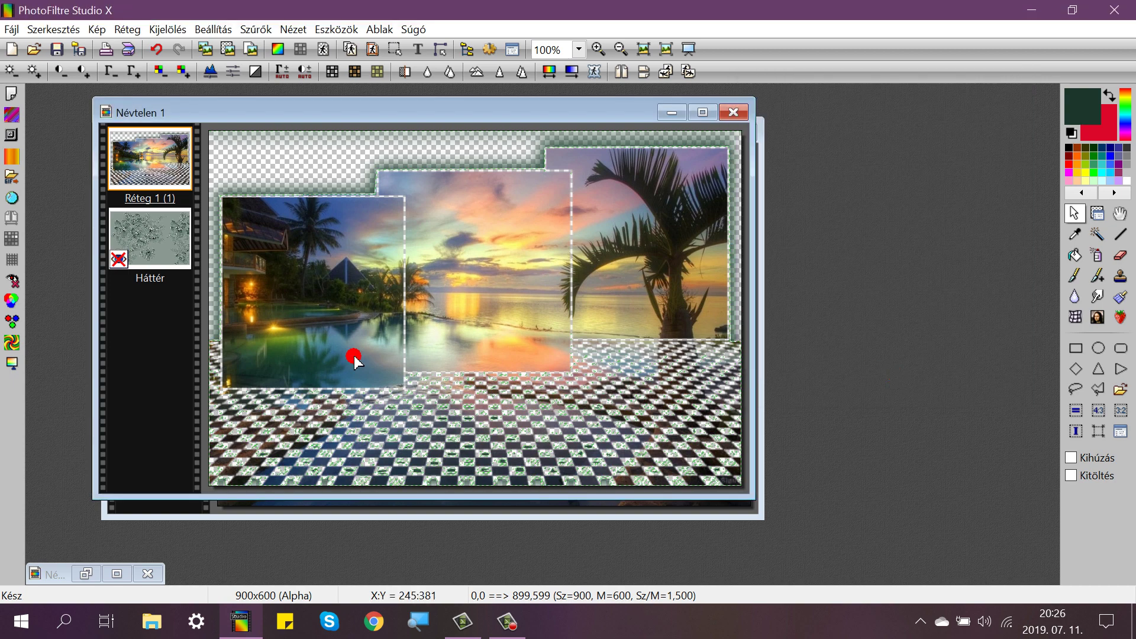
Show the Háttér layer again and close the other image window open behind the Névtelen 1 collage.
{"action": "right_click", "coordinate": [155, 237]}
{"action": "left_click", "coordinate": [185, 248]}
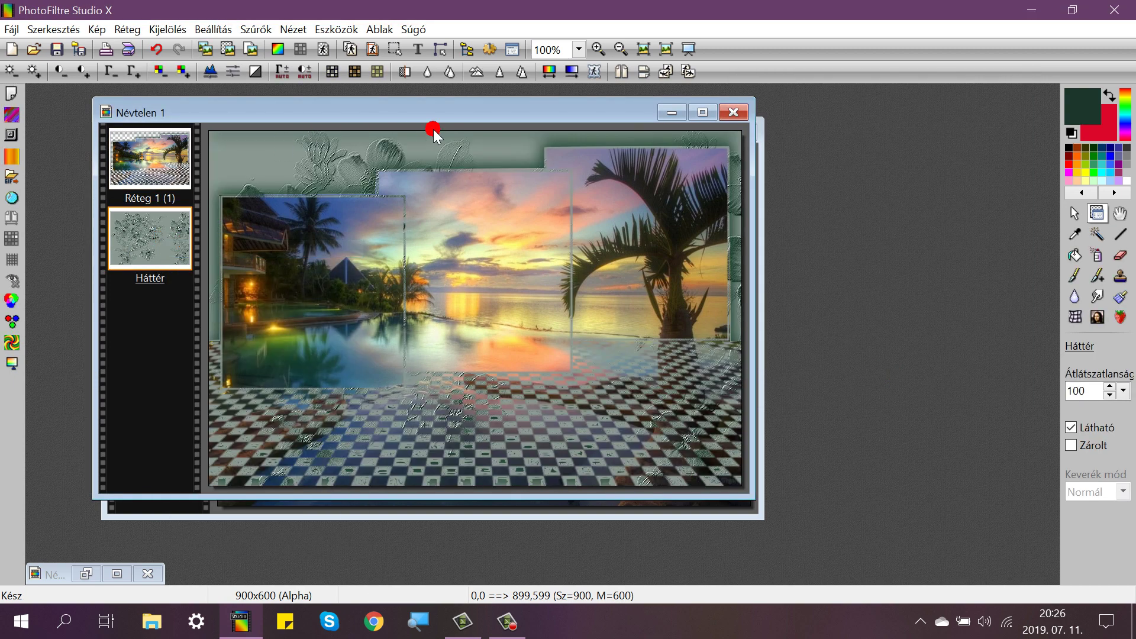
{"action": "left_click_drag", "start_coordinate": [415, 117], "coordinate": [399, 106]}
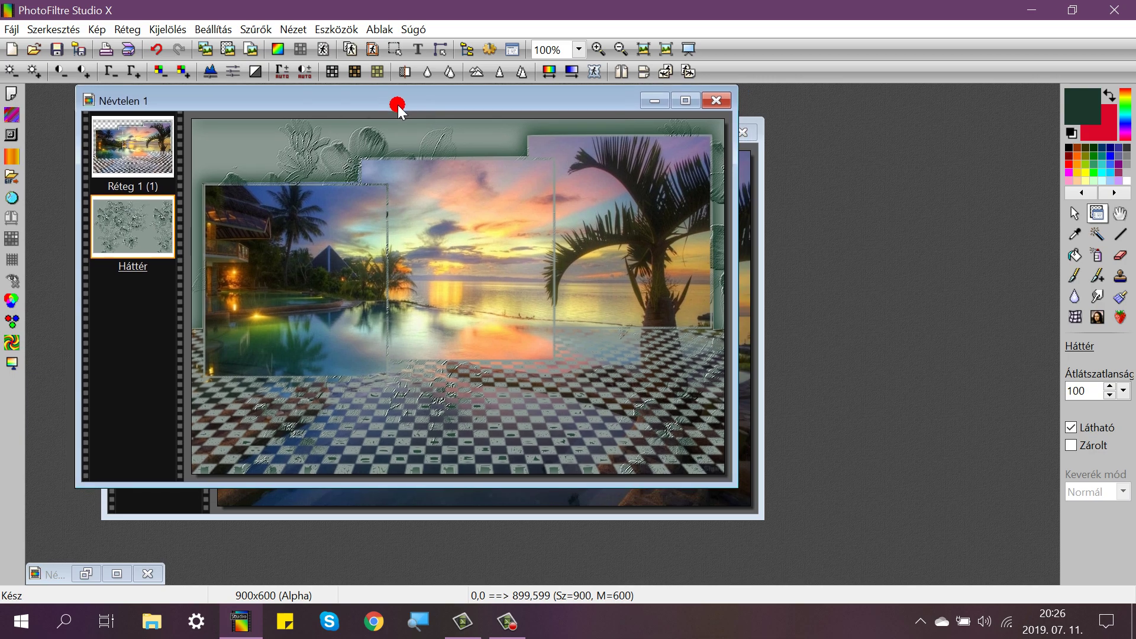
{"action": "mouse_move", "coordinate": [573, 107]}
{"action": "left_mouse_down"}
{"action": "mouse_move", "coordinate": [570, 317]}
{"action": "mouse_move", "coordinate": [653, 211]}
{"action": "mouse_move", "coordinate": [608, 110]}
{"action": "mouse_move", "coordinate": [592, 118]}
{"action": "left_mouse_up"}
{"action": "left_click", "coordinate": [744, 134]}
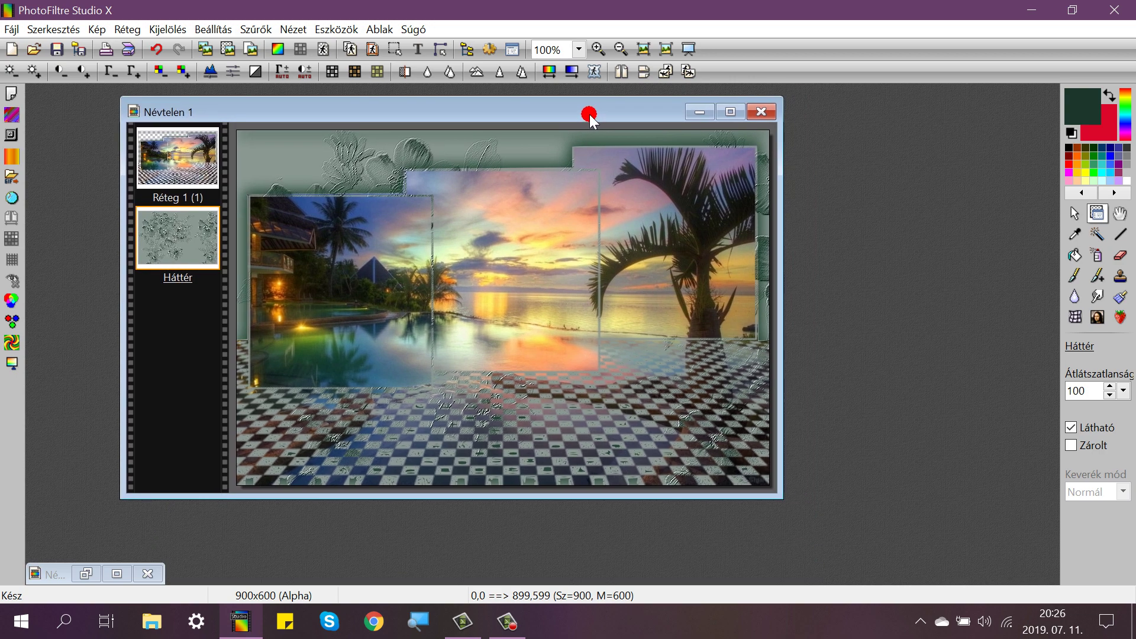
Make Réteg 1 the active layer and apply the standard Domborítás filter to it.
{"action": "left_click_drag", "start_coordinate": [350, 115], "coordinate": [344, 114]}
{"action": "left_click", "coordinate": [197, 155]}
{"action": "left_click", "coordinate": [256, 29]}
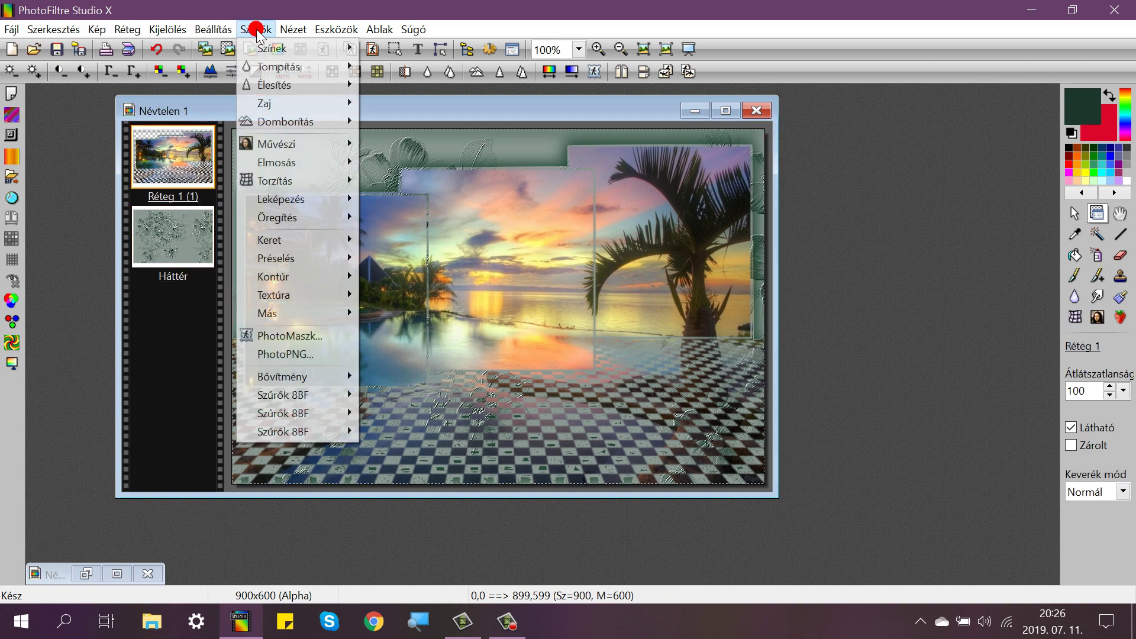
{"action": "left_click", "coordinate": [272, 120]}
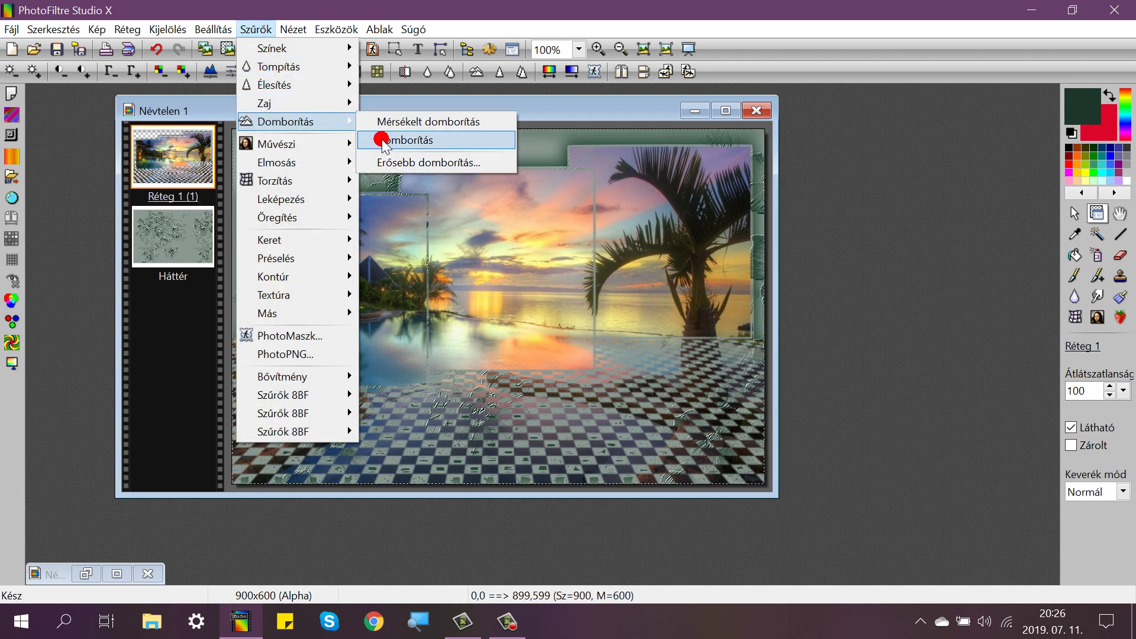
{"action": "left_click", "coordinate": [383, 140]}
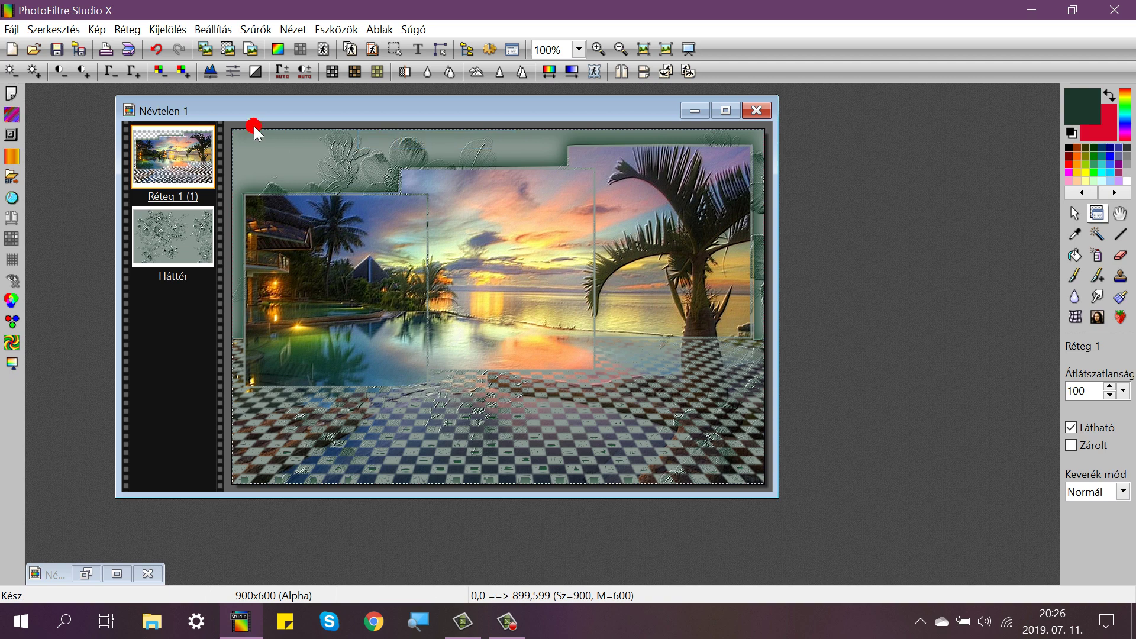
{"action": "left_click_drag", "start_coordinate": [326, 112], "coordinate": [318, 105]}
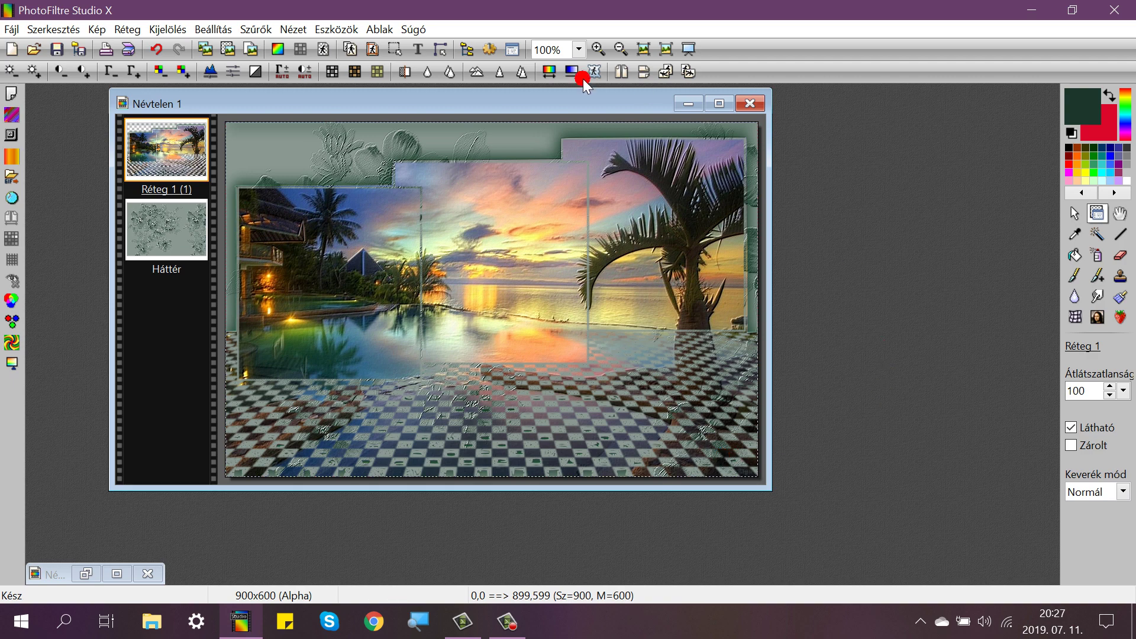
{"action": "left_click_drag", "start_coordinate": [392, 103], "coordinate": [395, 89]}
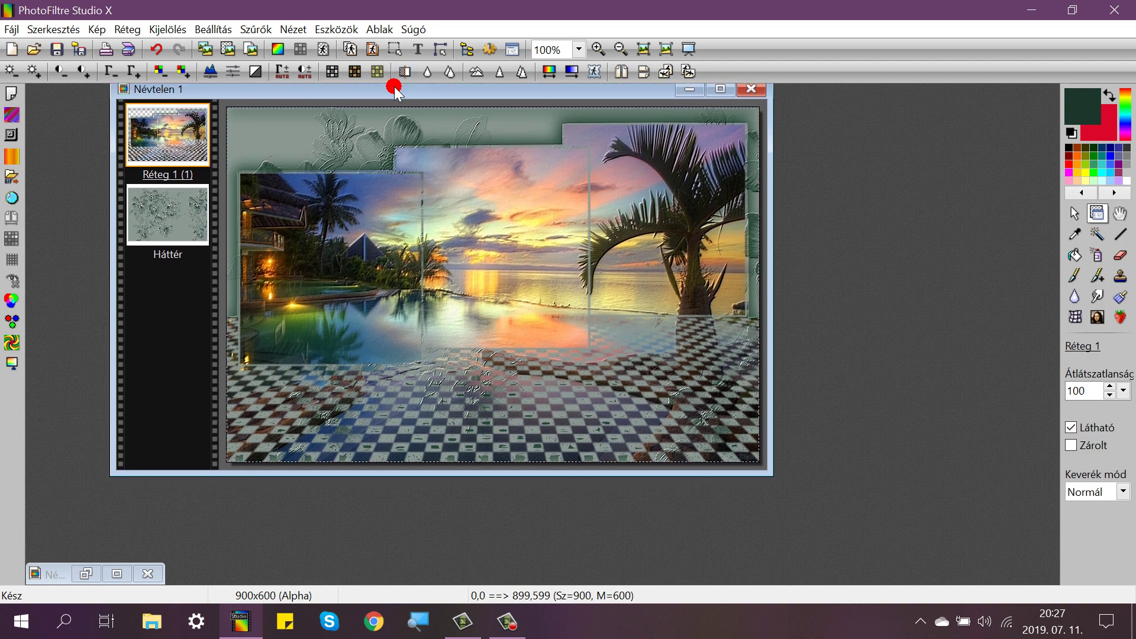
{"action": "left_click_drag", "start_coordinate": [240, 93], "coordinate": [233, 104]}
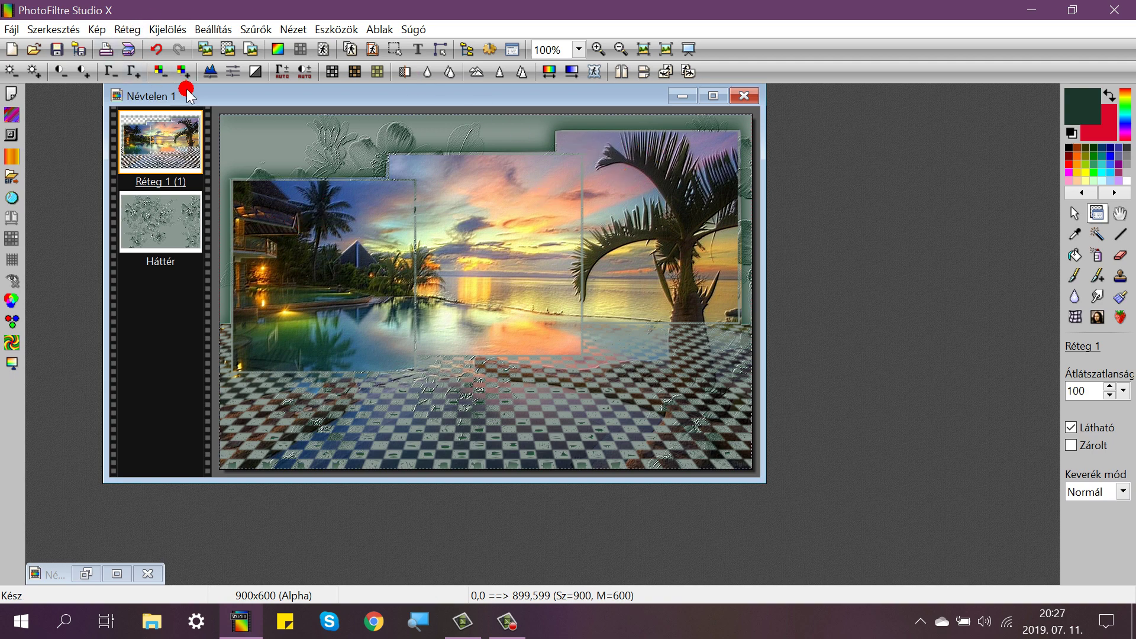
{"action": "left_click_drag", "start_coordinate": [187, 95], "coordinate": [181, 110]}
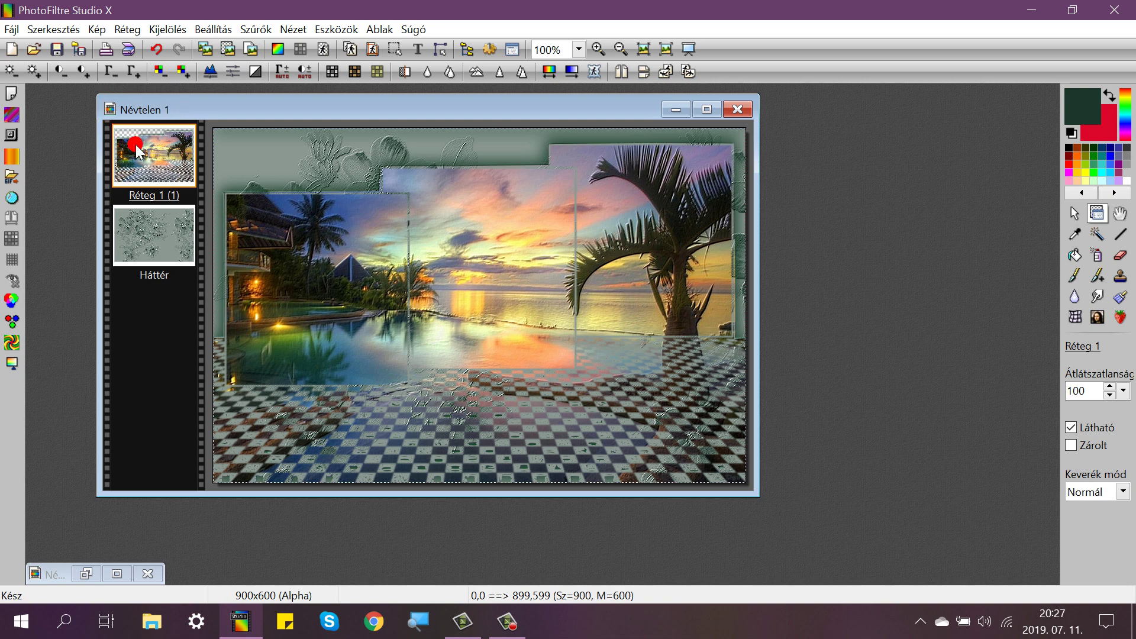
Merge Réteg 1 with the layer below and apply a dark green Progresszív kontúr, 94% opacity, width 15, Elmosás style, around the image.
{"action": "right_click", "coordinate": [161, 163]}
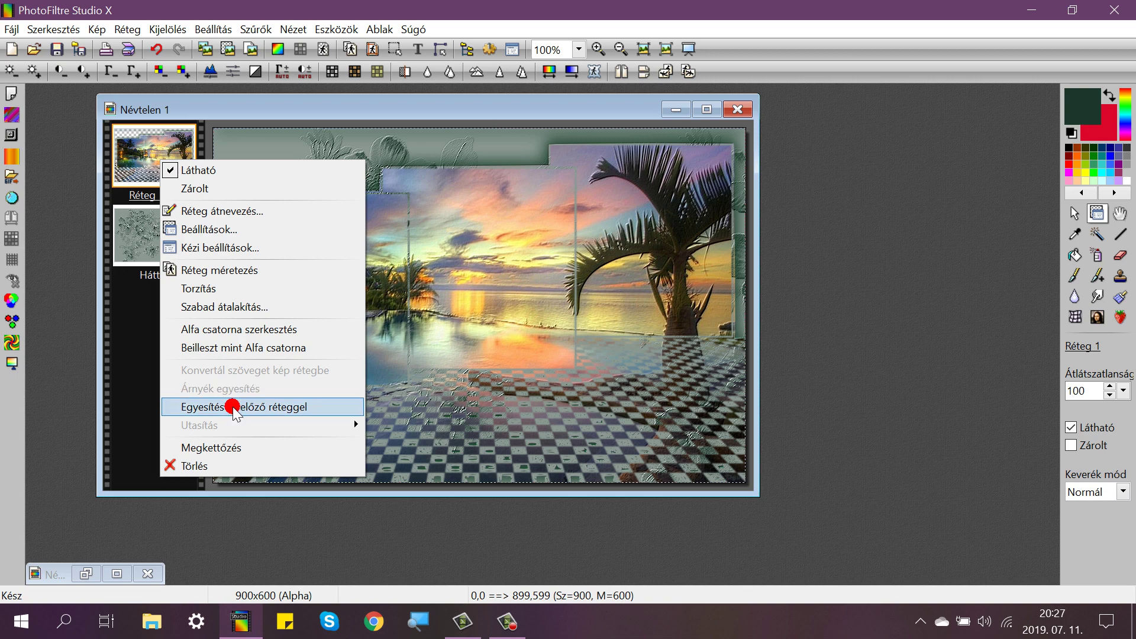
{"action": "left_click", "coordinate": [232, 407]}
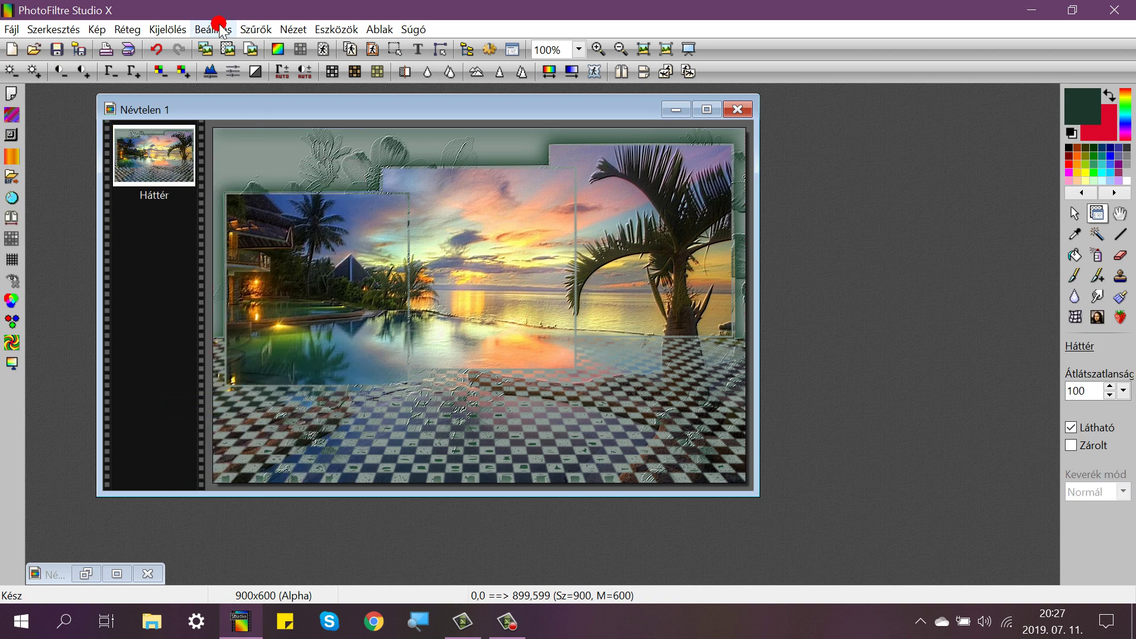
{"action": "left_click", "coordinate": [255, 29]}
{"action": "mouse_move", "coordinate": [278, 197]}
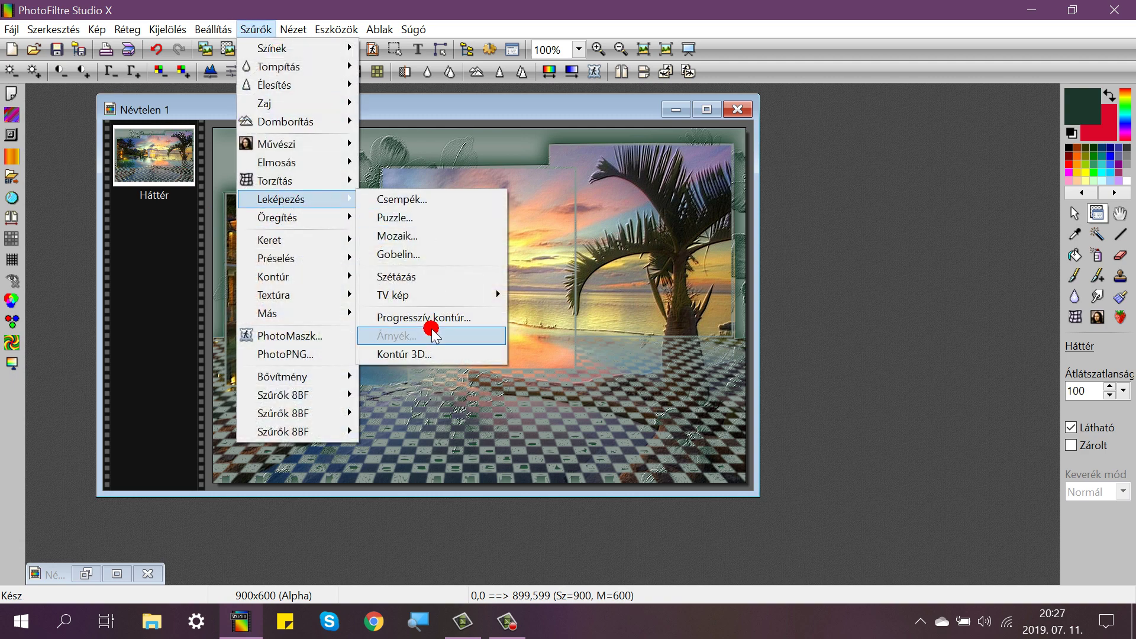
{"action": "left_click", "coordinate": [427, 316]}
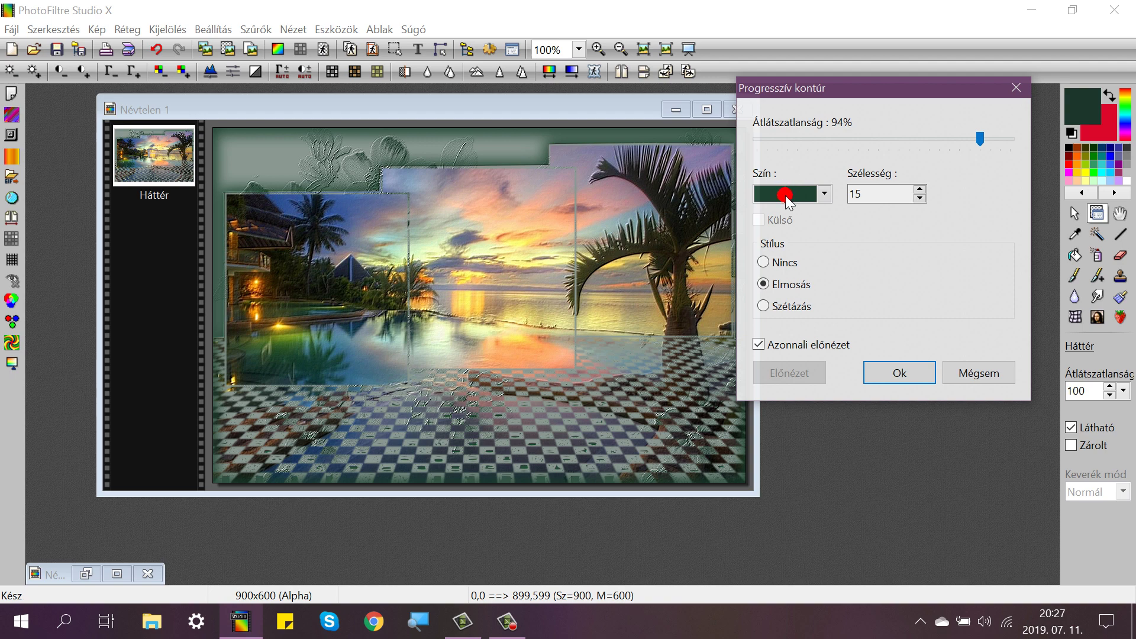
{"action": "left_click_drag", "start_coordinate": [892, 94], "coordinate": [819, 100]}
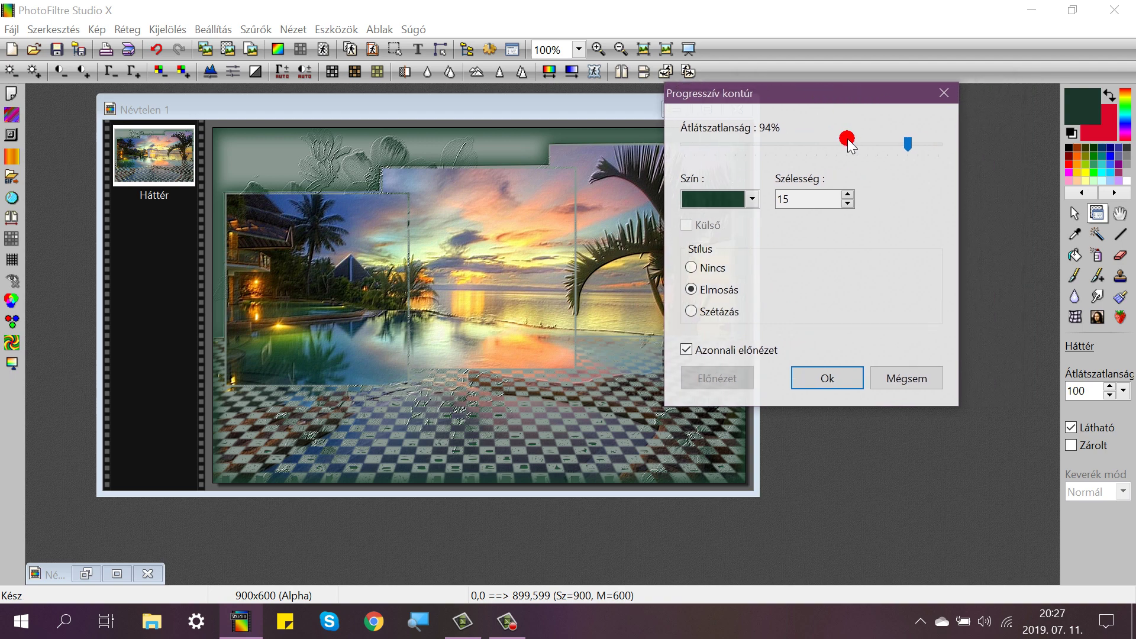
{"action": "left_click", "coordinate": [754, 200]}
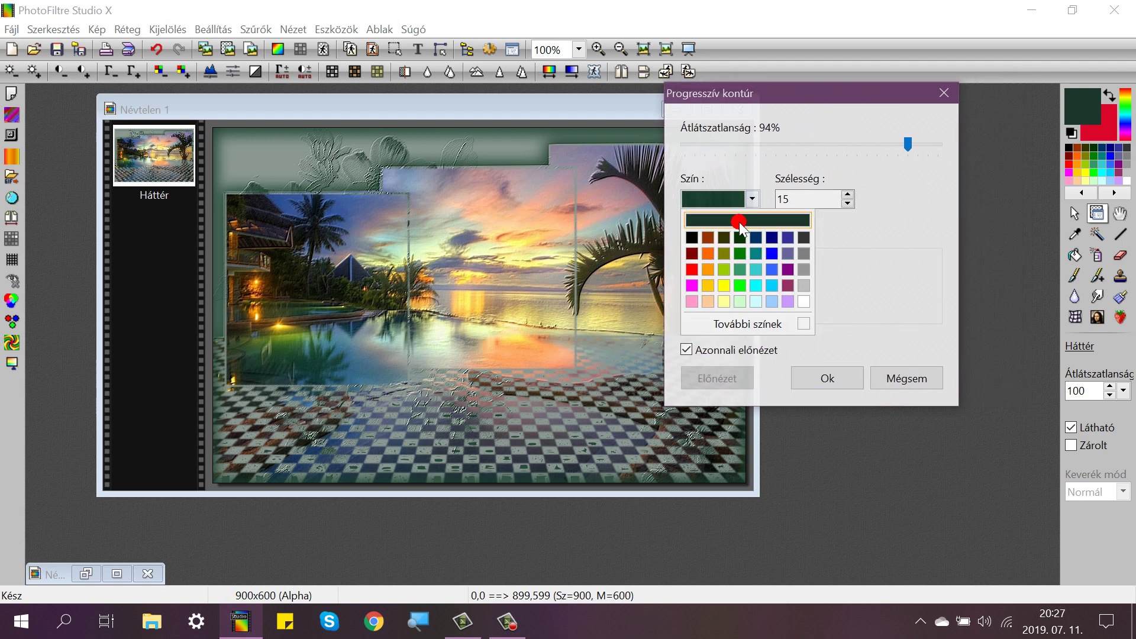
{"action": "left_click", "coordinate": [739, 221]}
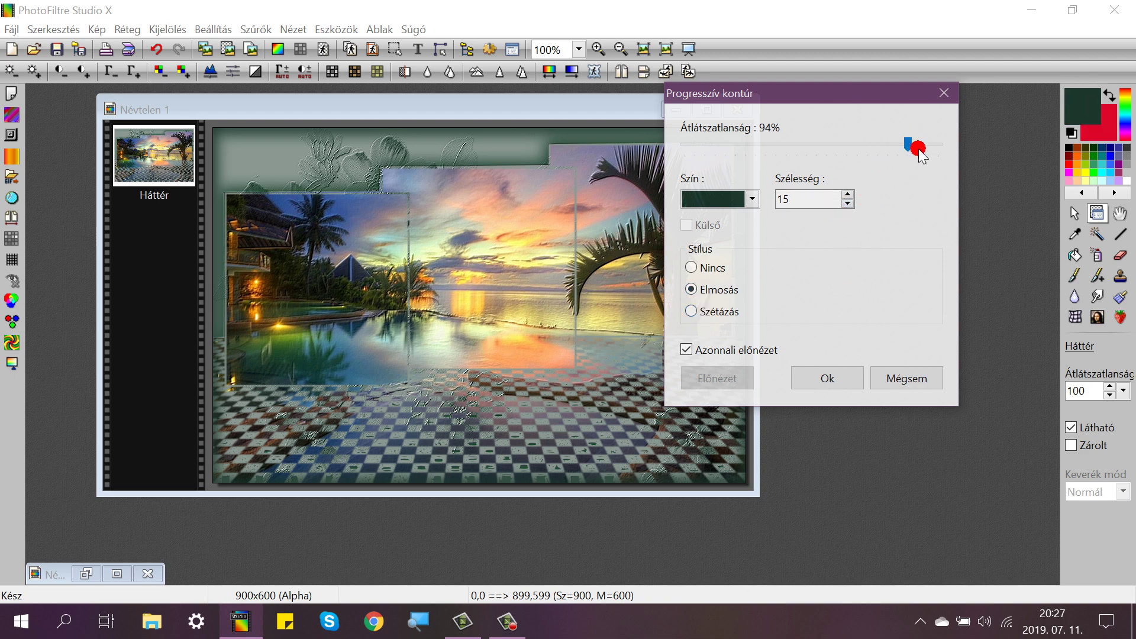
{"action": "left_click", "coordinate": [828, 381]}
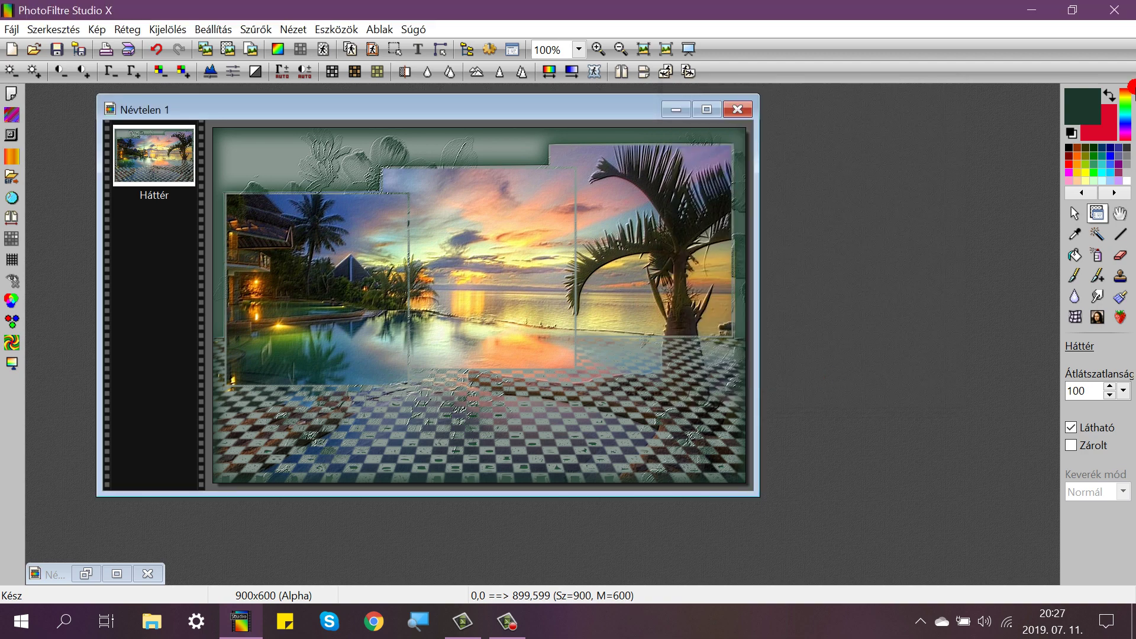
Open the picture Névtelen 6 from folder 336 and copy the whole image.
{"action": "left_click_drag", "start_coordinate": [436, 106], "coordinate": [400, 126]}
{"action": "left_click", "coordinate": [32, 51]}
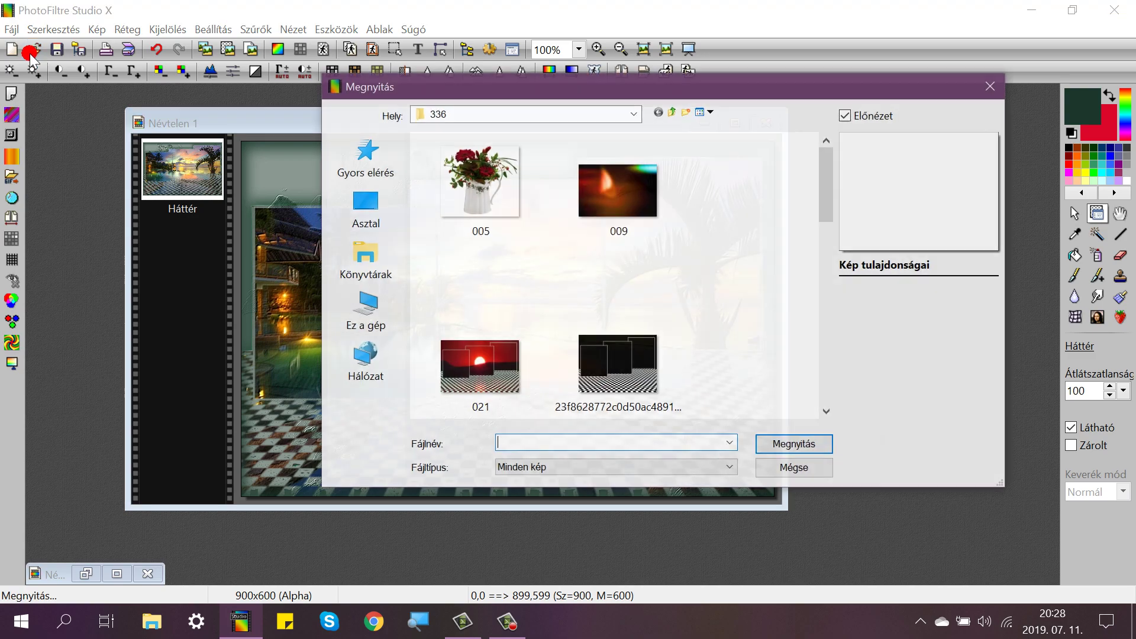
{"action": "left_click_drag", "start_coordinate": [828, 161], "coordinate": [807, 367]}
{"action": "left_click", "coordinate": [627, 358]}
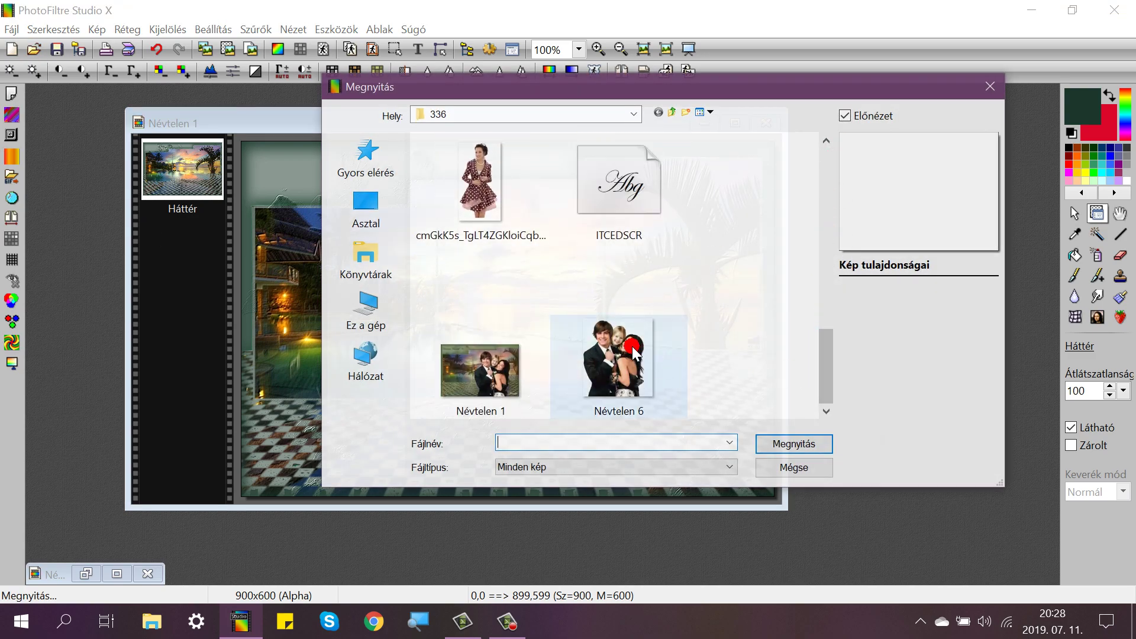
{"action": "left_click", "coordinate": [805, 441]}
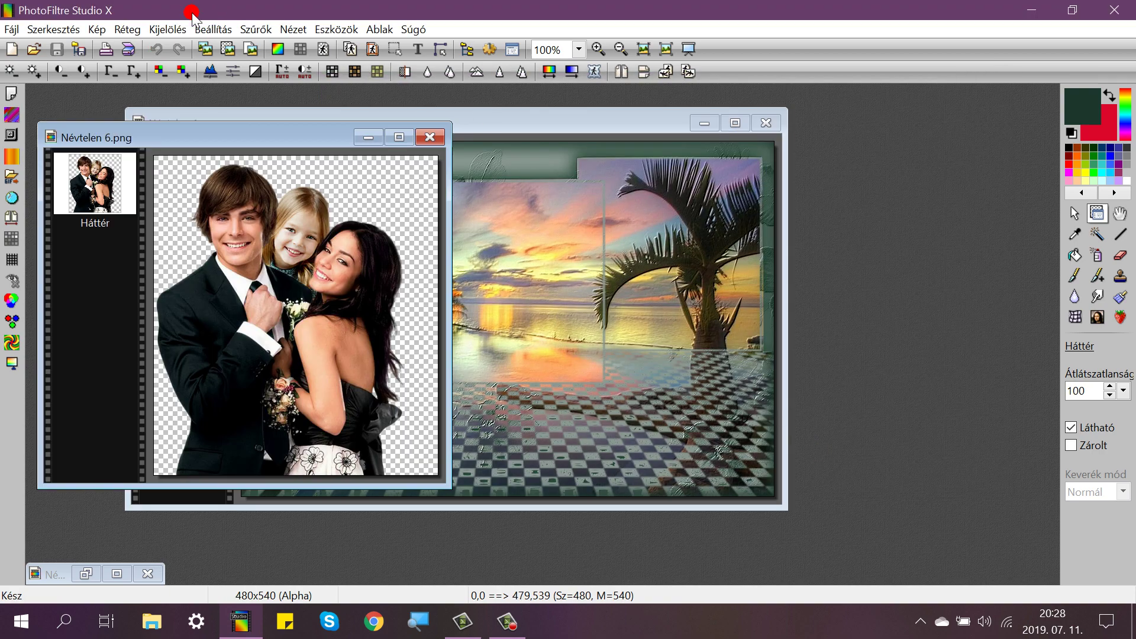
{"action": "left_click", "coordinate": [39, 29]}
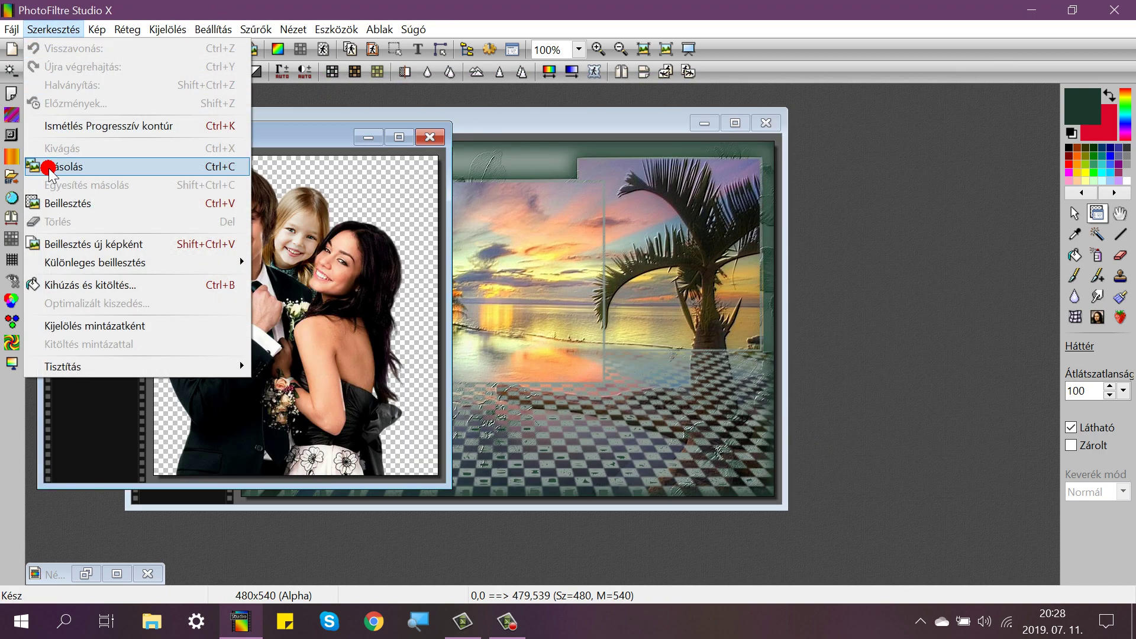
{"action": "left_click", "coordinate": [49, 168]}
Paste the people cutout into Névtelen 1, move it to about 350,62 at the canvas's lower edge, and minimize the Névtelen 6 window.
{"action": "left_click_drag", "start_coordinate": [495, 119], "coordinate": [475, 108]}
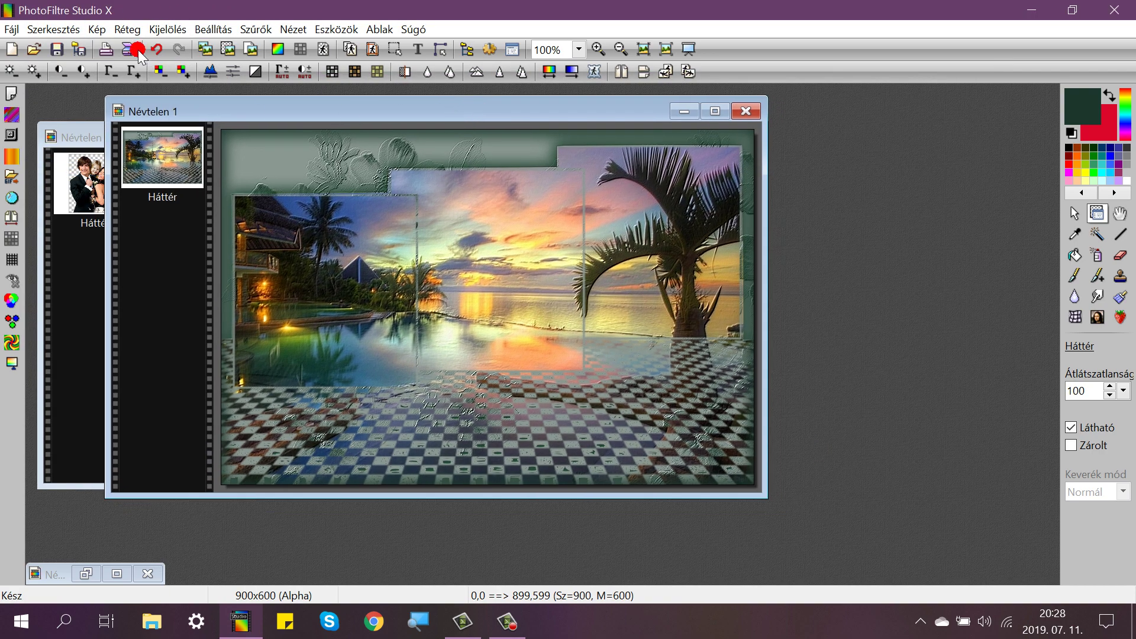
{"action": "left_click", "coordinate": [59, 27]}
{"action": "left_click", "coordinate": [89, 203]}
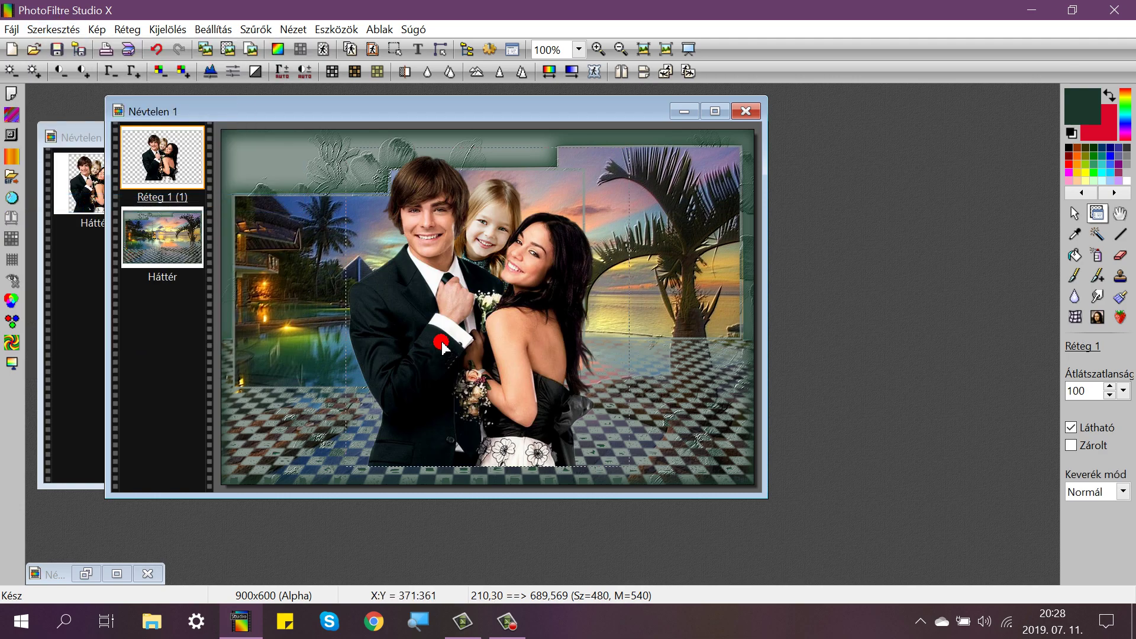
{"action": "left_click_drag", "start_coordinate": [443, 347], "coordinate": [545, 335]}
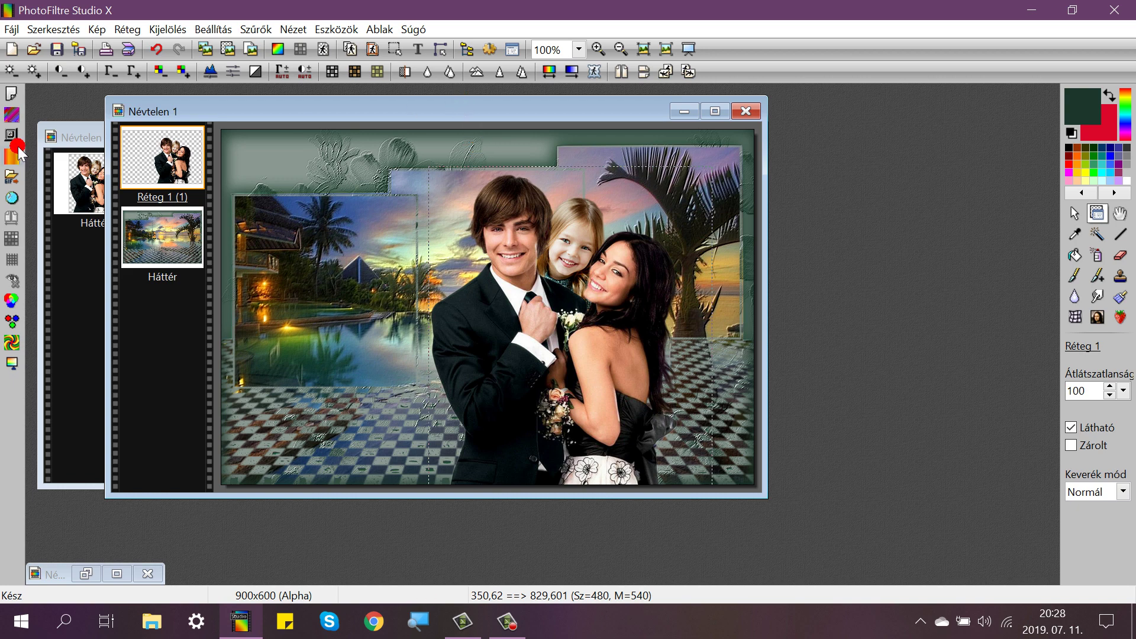
{"action": "left_click", "coordinate": [94, 129]}
{"action": "left_click", "coordinate": [367, 135]}
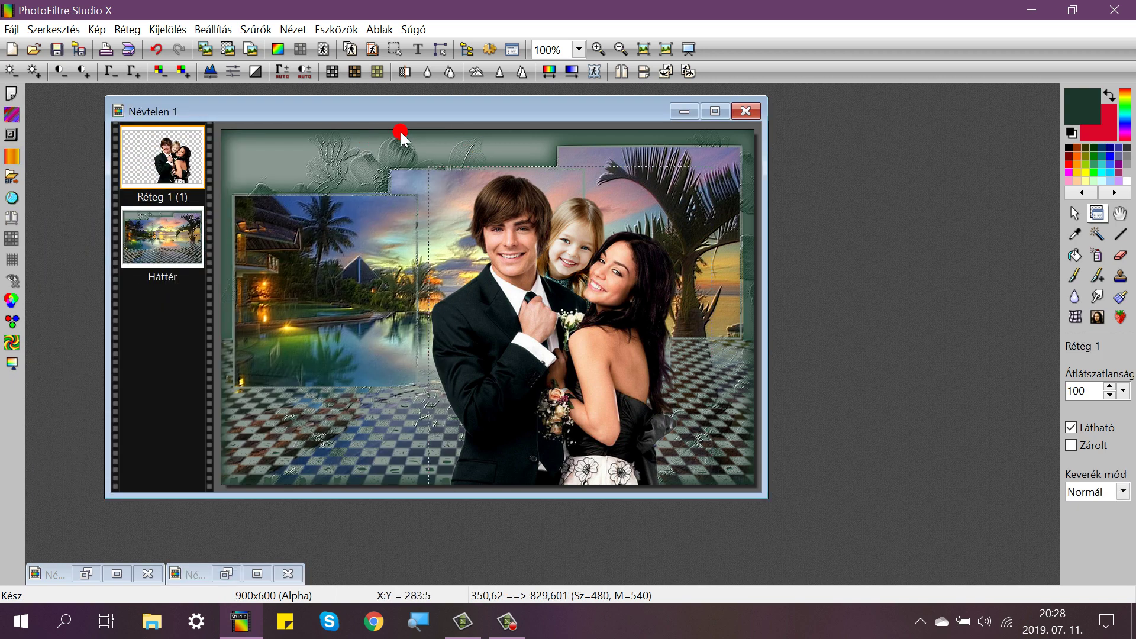
{"action": "left_click_drag", "start_coordinate": [422, 119], "coordinate": [425, 119]}
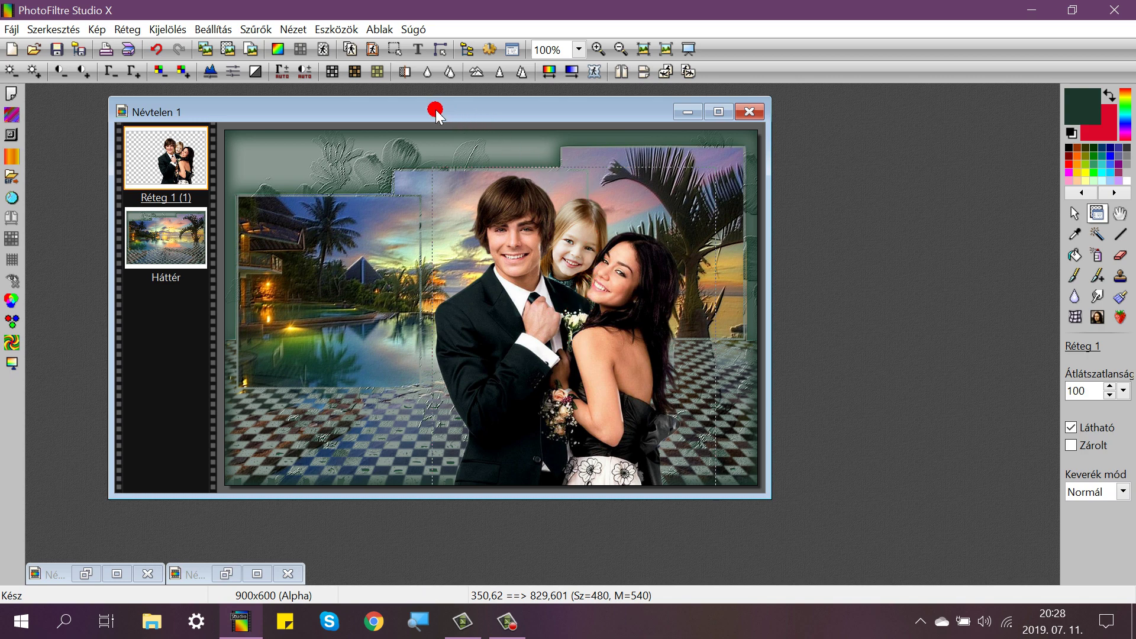
{"action": "left_click_drag", "start_coordinate": [436, 112], "coordinate": [355, 101]}
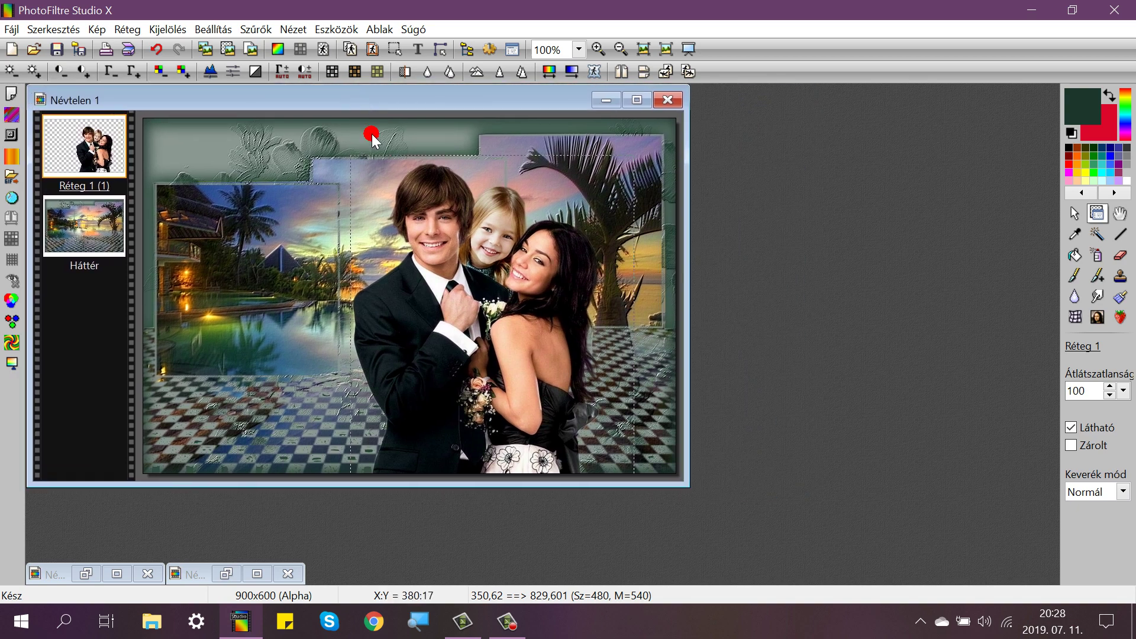
{"action": "left_click_drag", "start_coordinate": [441, 106], "coordinate": [453, 109]}
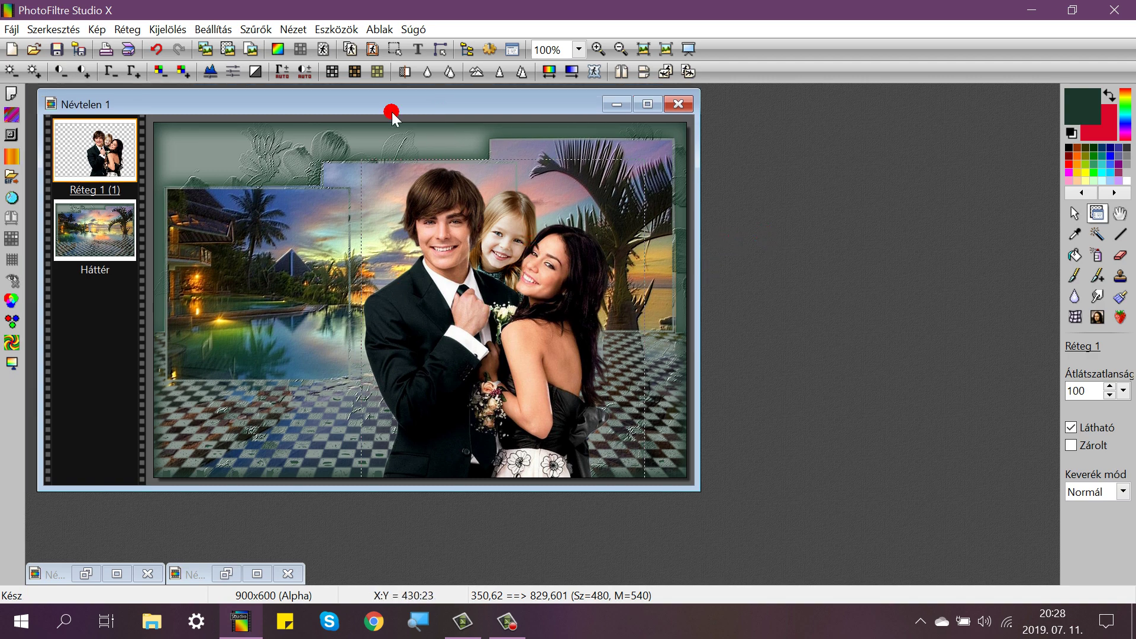
{"action": "left_click_drag", "start_coordinate": [329, 105], "coordinate": [383, 107]}
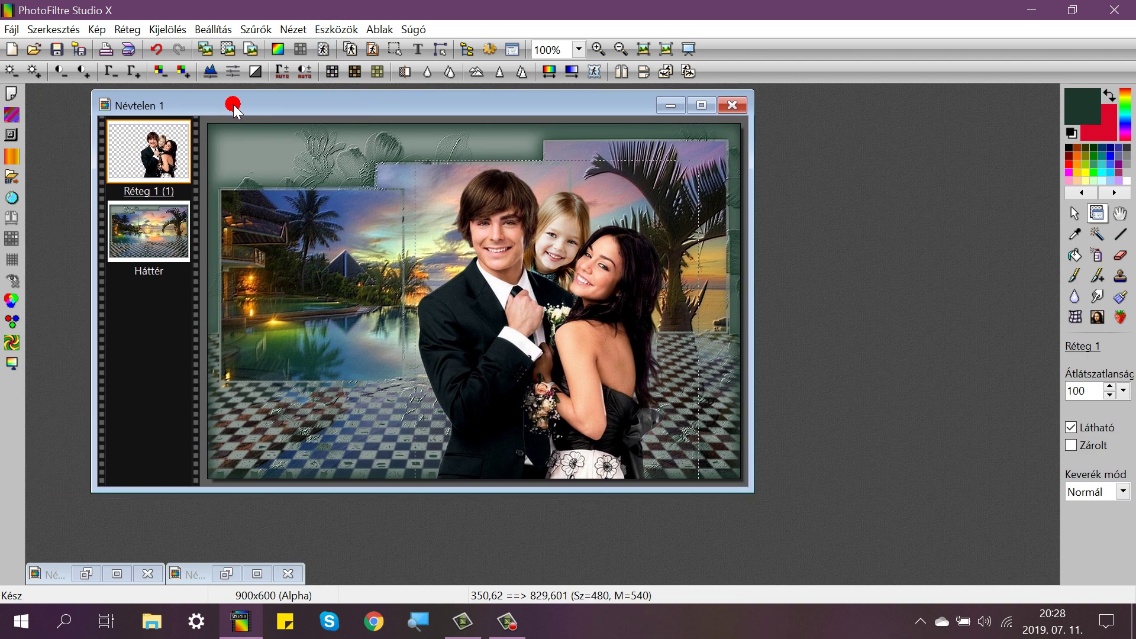
Give the people cutout layer Réteg 1 a black Árnyék with 7 px X and Y offsets, about 60% opacity and radius 30.
{"action": "left_click", "coordinate": [125, 31]}
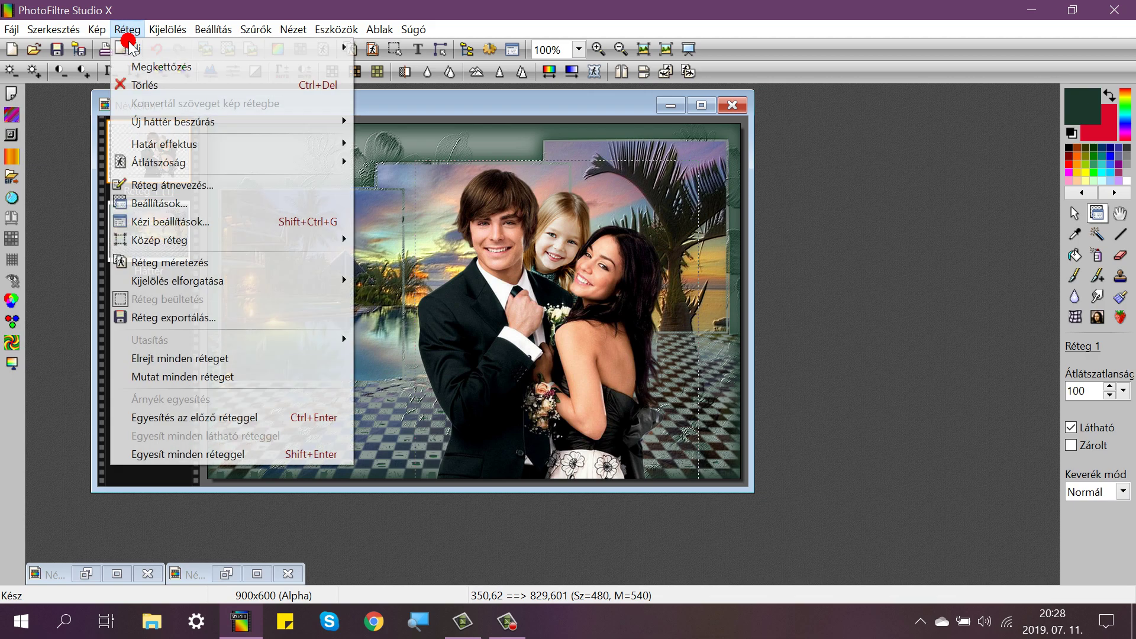
{"action": "left_click", "coordinate": [161, 205]}
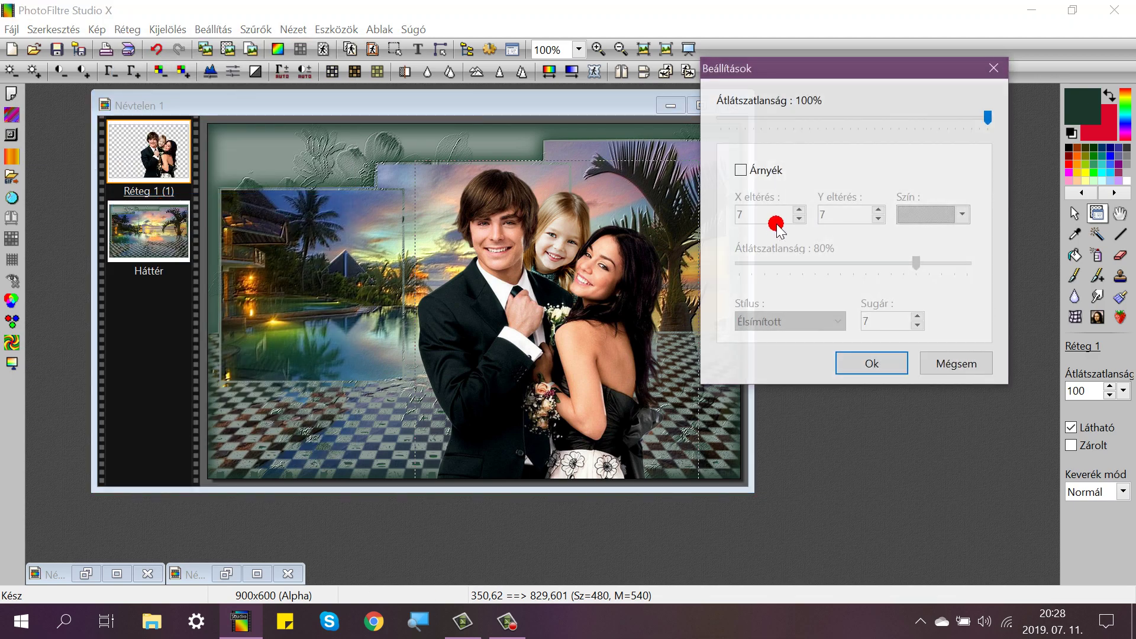
{"action": "left_click", "coordinate": [741, 171]}
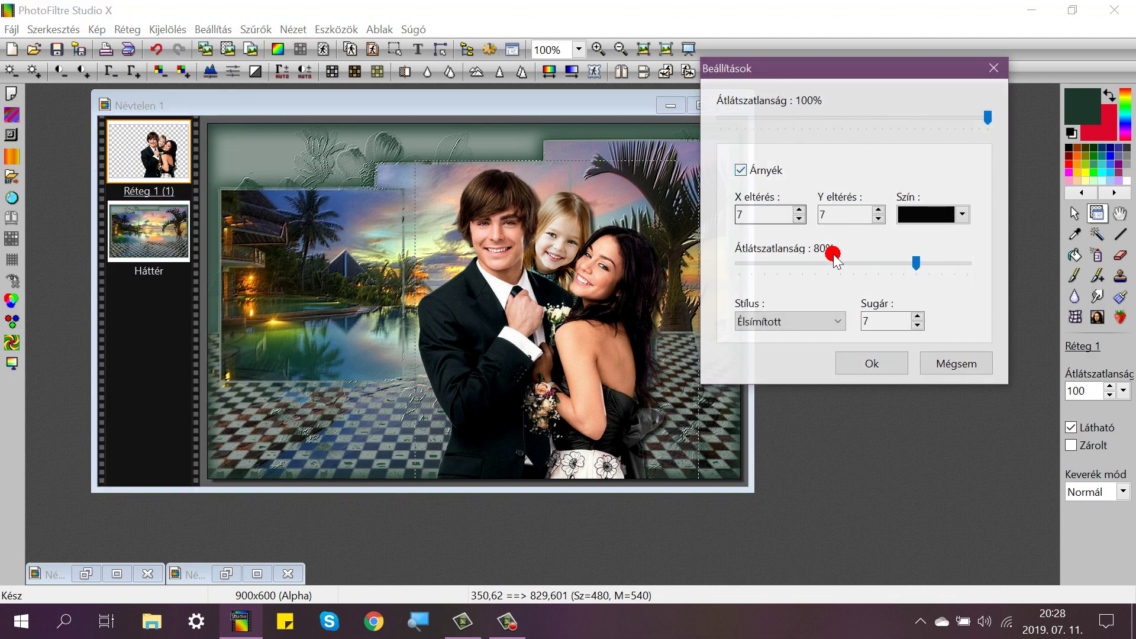
{"action": "left_click", "coordinate": [895, 319]}
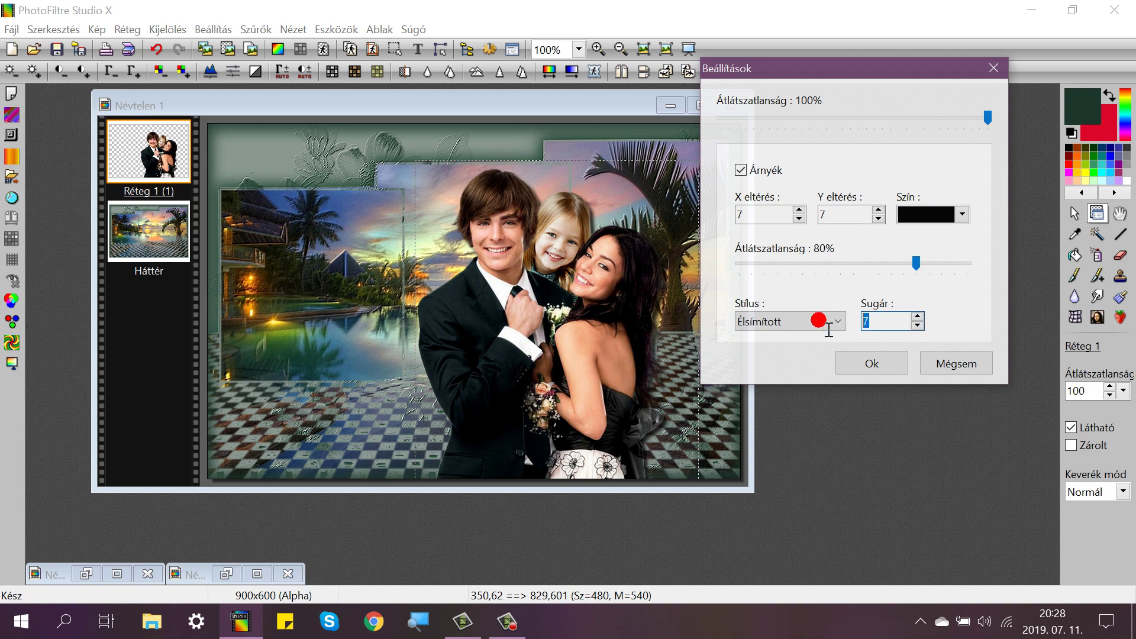
{"action": "type", "text": "30"}
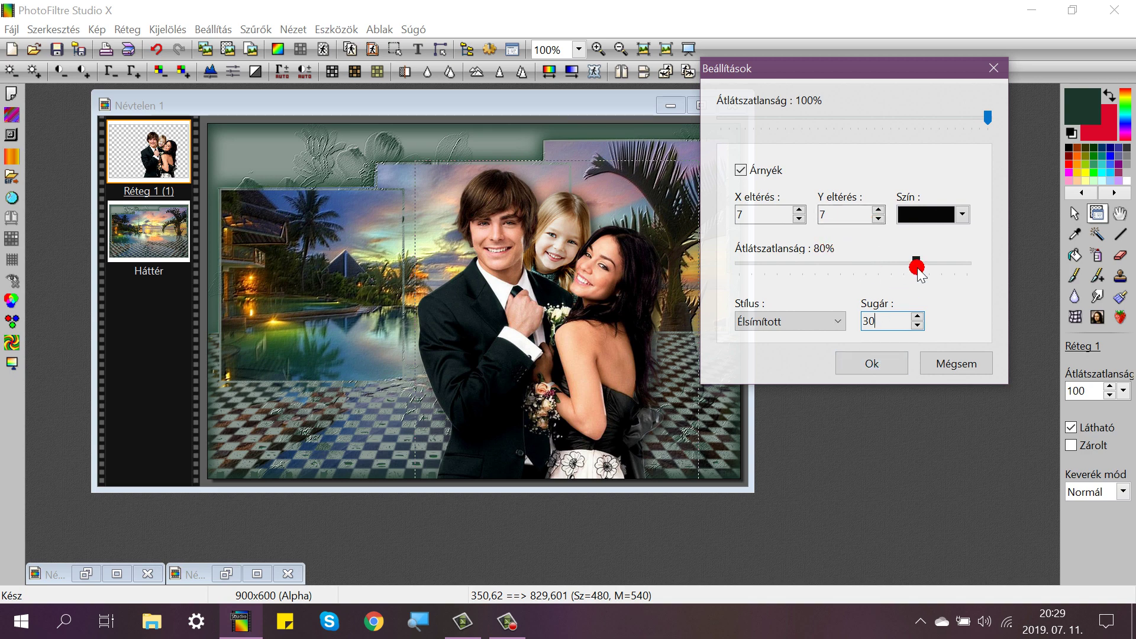
{"action": "left_click_drag", "start_coordinate": [916, 263], "coordinate": [861, 275]}
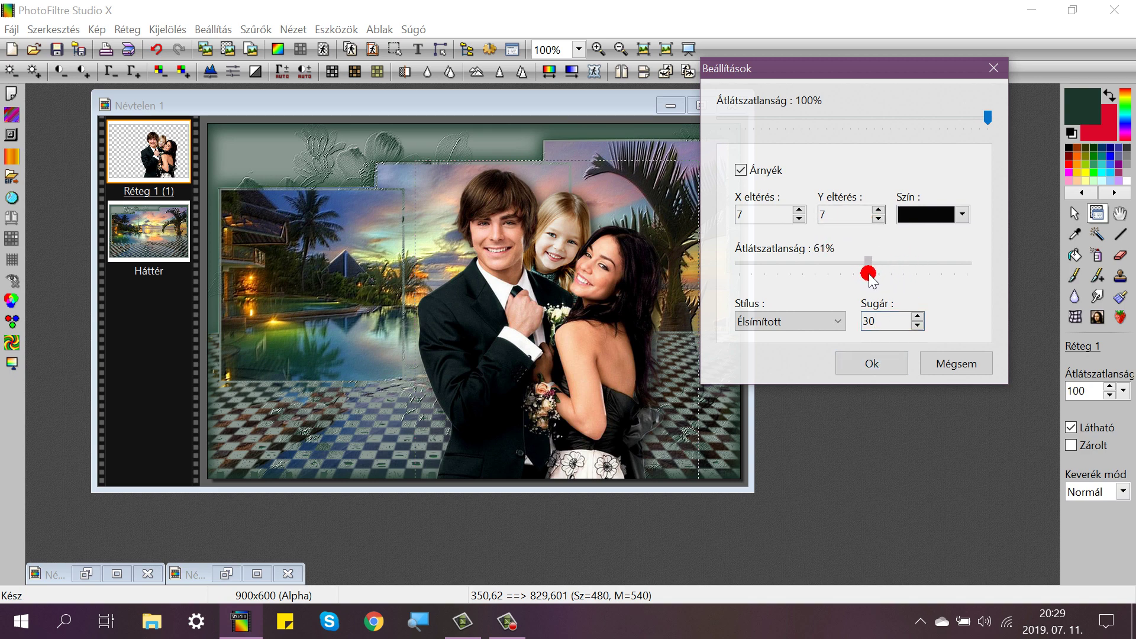
{"action": "left_click", "coordinate": [870, 364]}
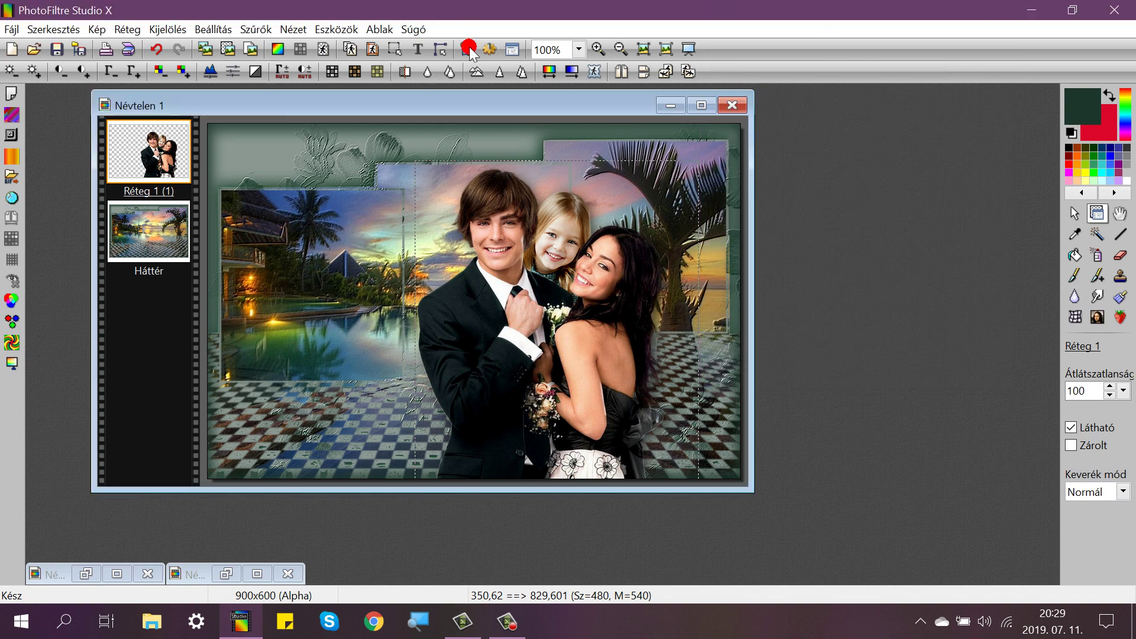
{"action": "left_click", "coordinate": [1075, 213]}
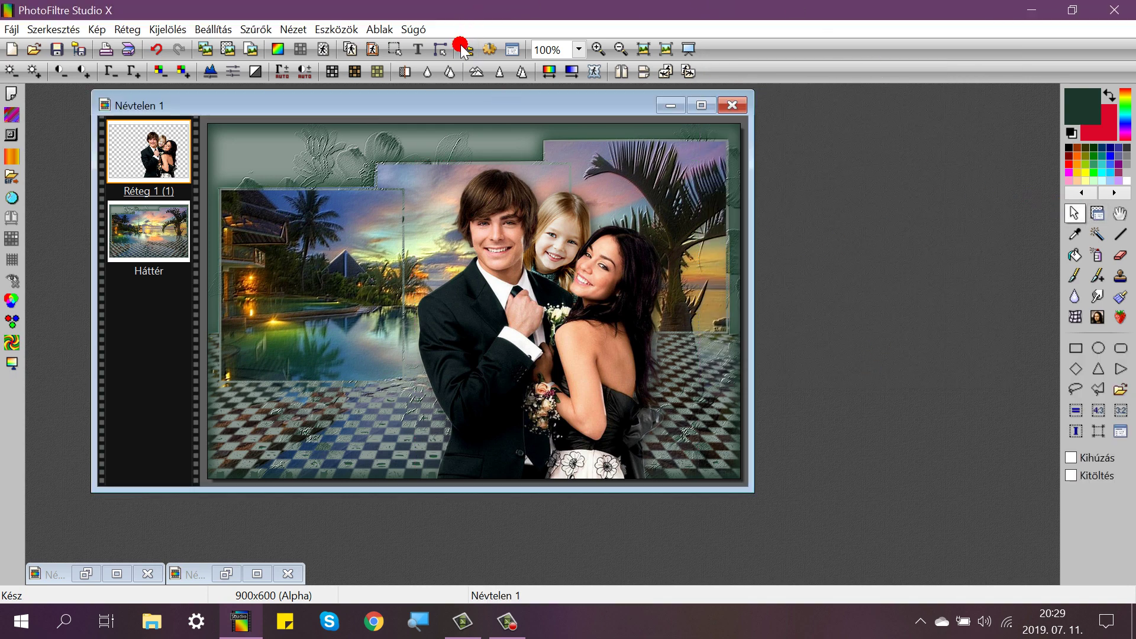
{"action": "left_click_drag", "start_coordinate": [464, 107], "coordinate": [421, 102]}
{"action": "left_click", "coordinate": [34, 50]}
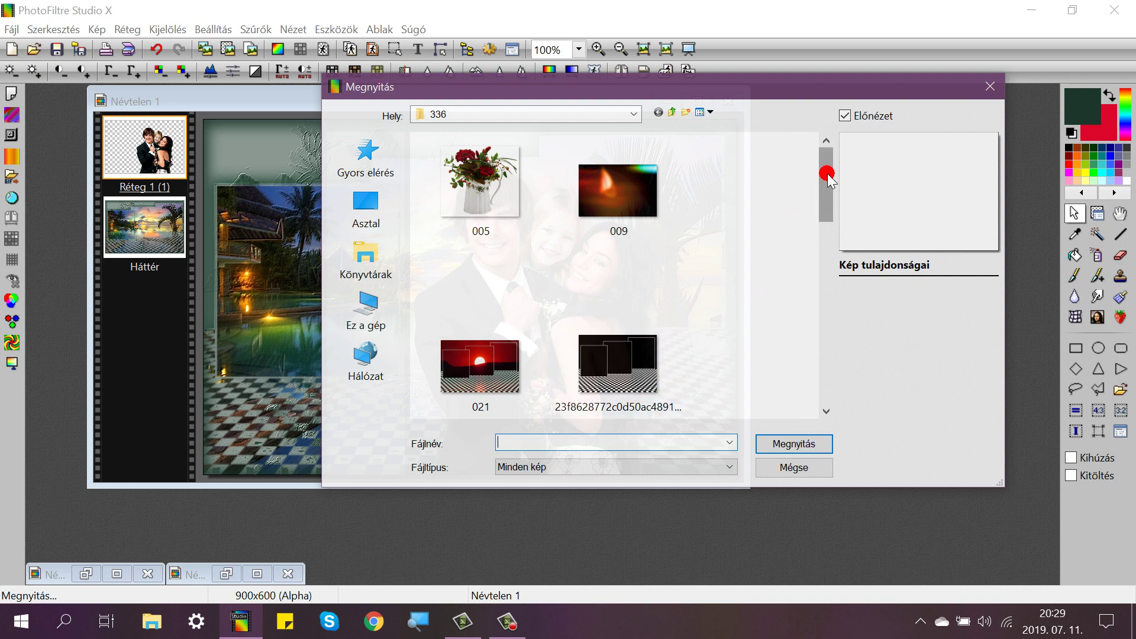
{"action": "left_click_drag", "start_coordinate": [825, 174], "coordinate": [813, 296]}
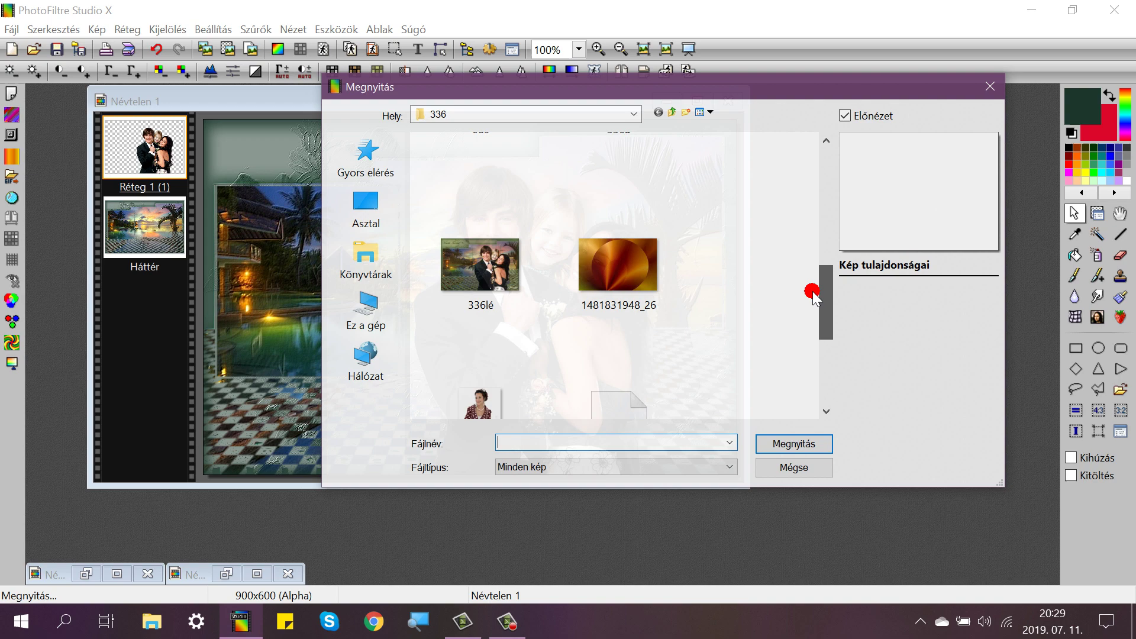
{"action": "left_click", "coordinate": [649, 251]}
{"action": "left_click", "coordinate": [796, 443]}
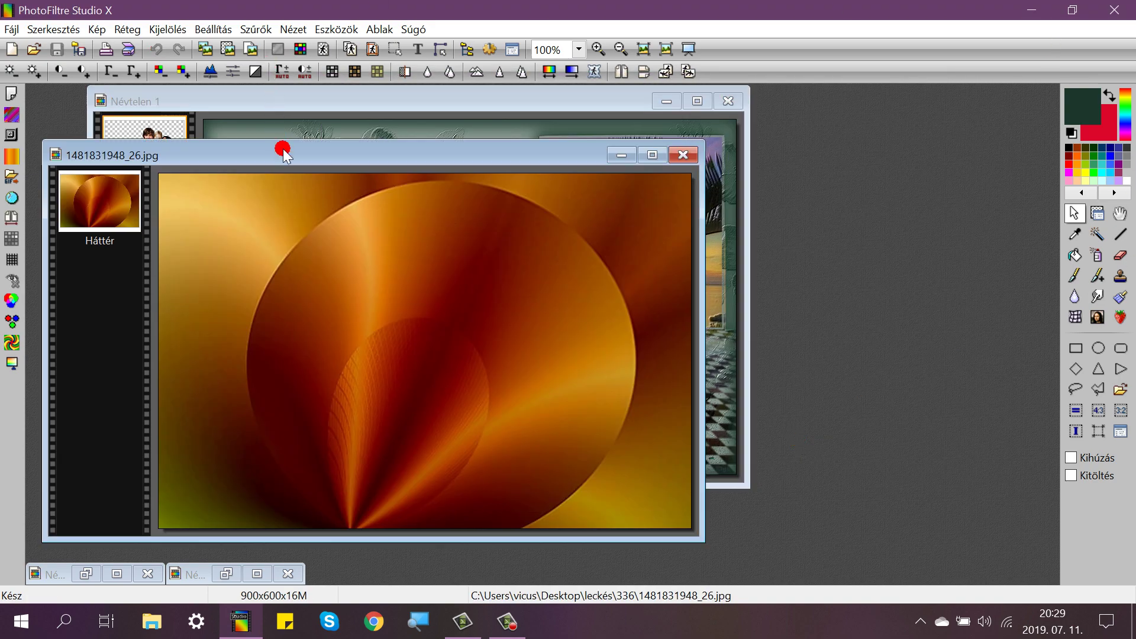
{"action": "left_click_drag", "start_coordinate": [283, 152], "coordinate": [275, 130]}
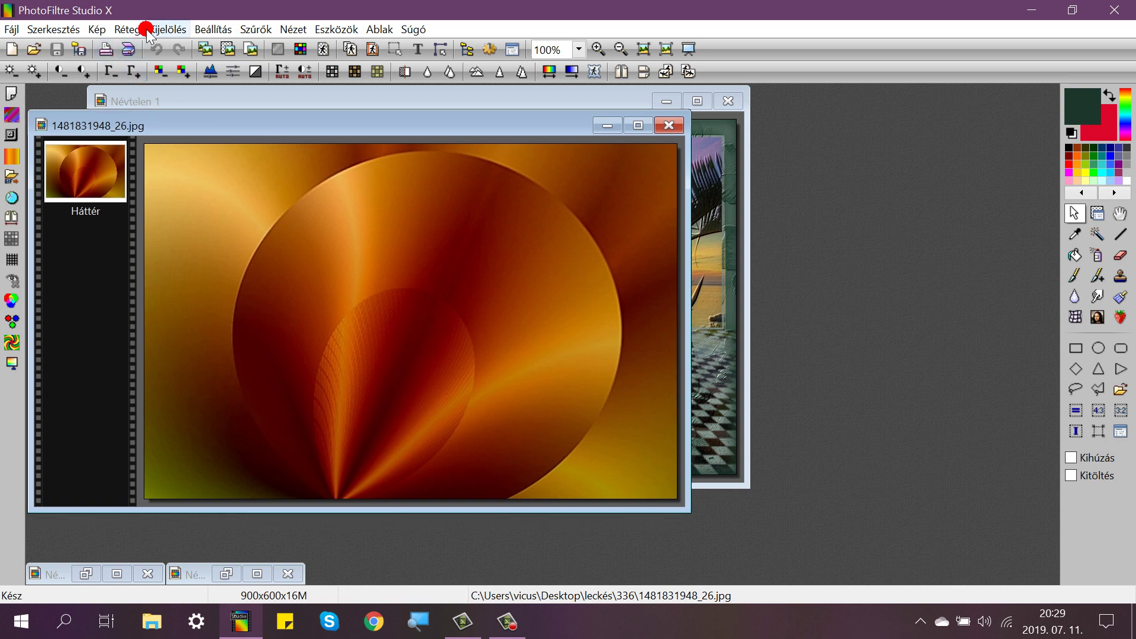
{"action": "left_click", "coordinate": [97, 29]}
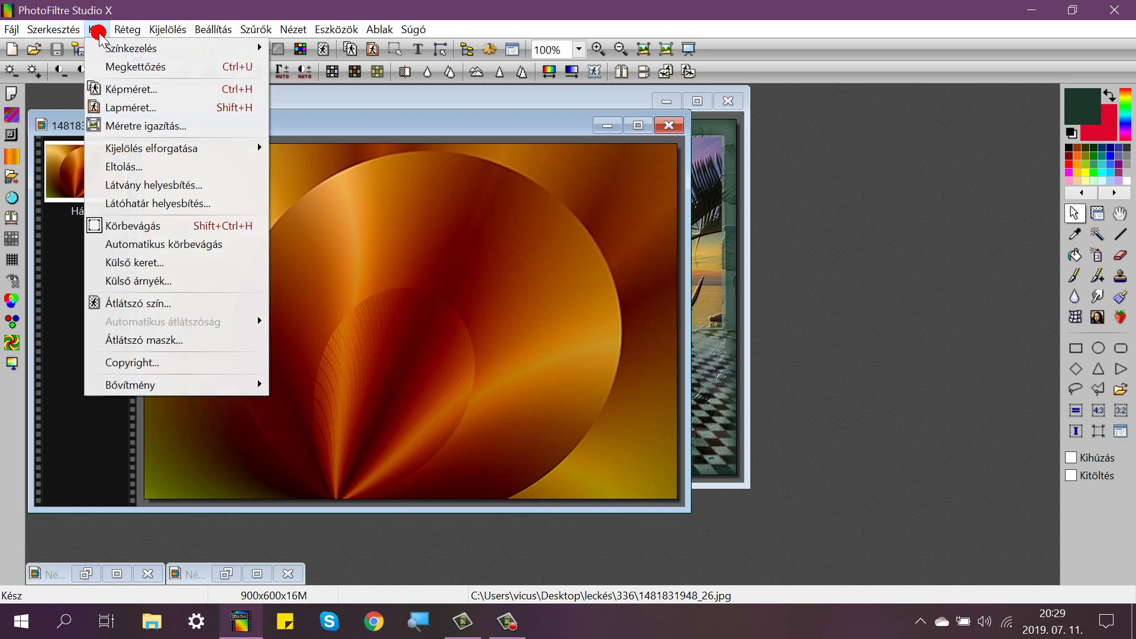
{"action": "left_click", "coordinate": [128, 88]}
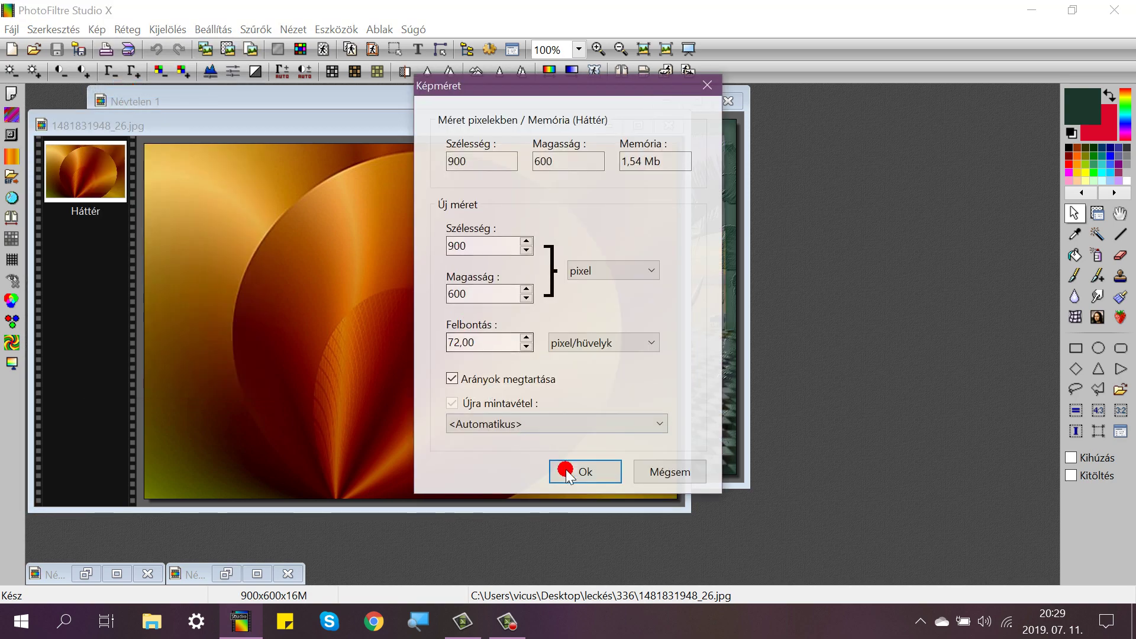
{"action": "left_click", "coordinate": [567, 472]}
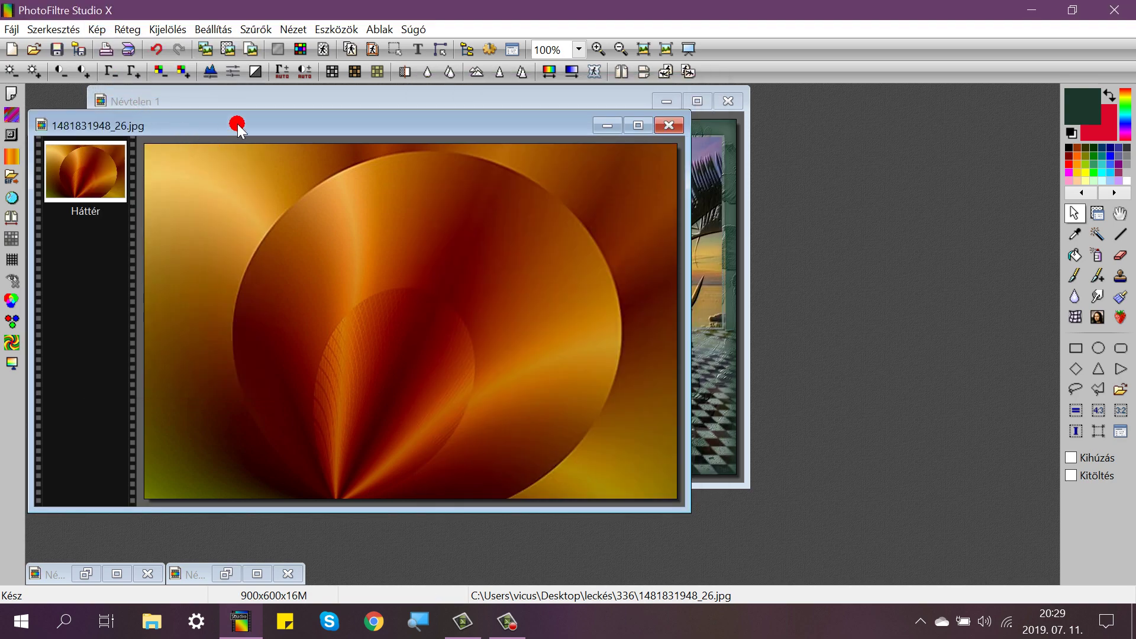
Make Háttér the active layer in Névtelen 1 and duplicate it three times.
{"action": "left_click_drag", "start_coordinate": [221, 102], "coordinate": [248, 111]}
{"action": "left_click", "coordinate": [180, 244]}
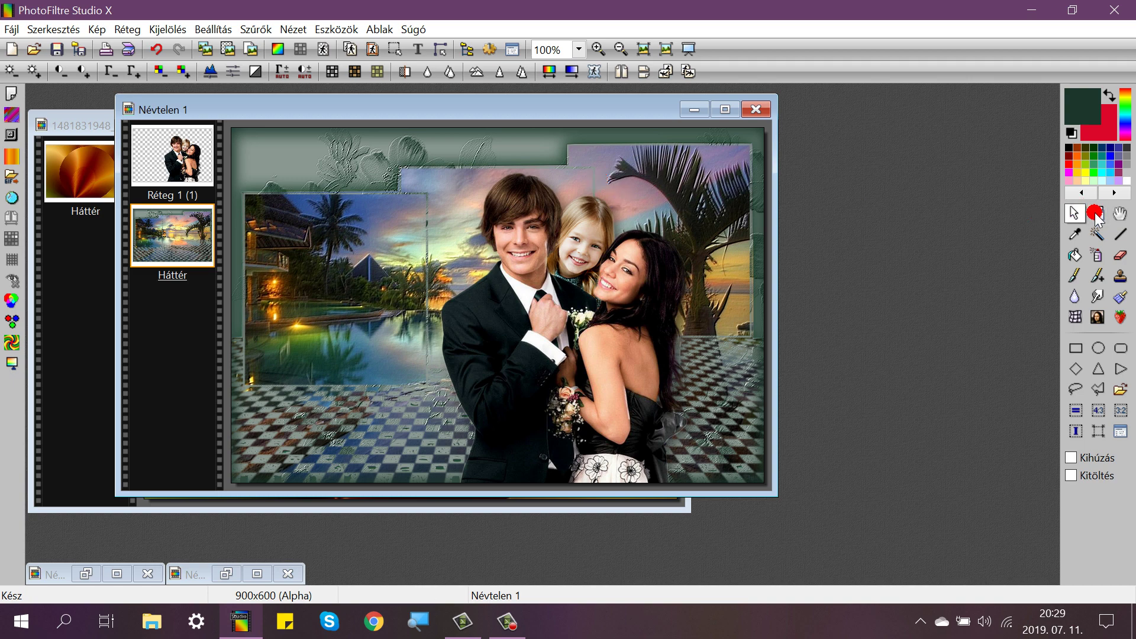
{"action": "left_click", "coordinate": [1095, 214]}
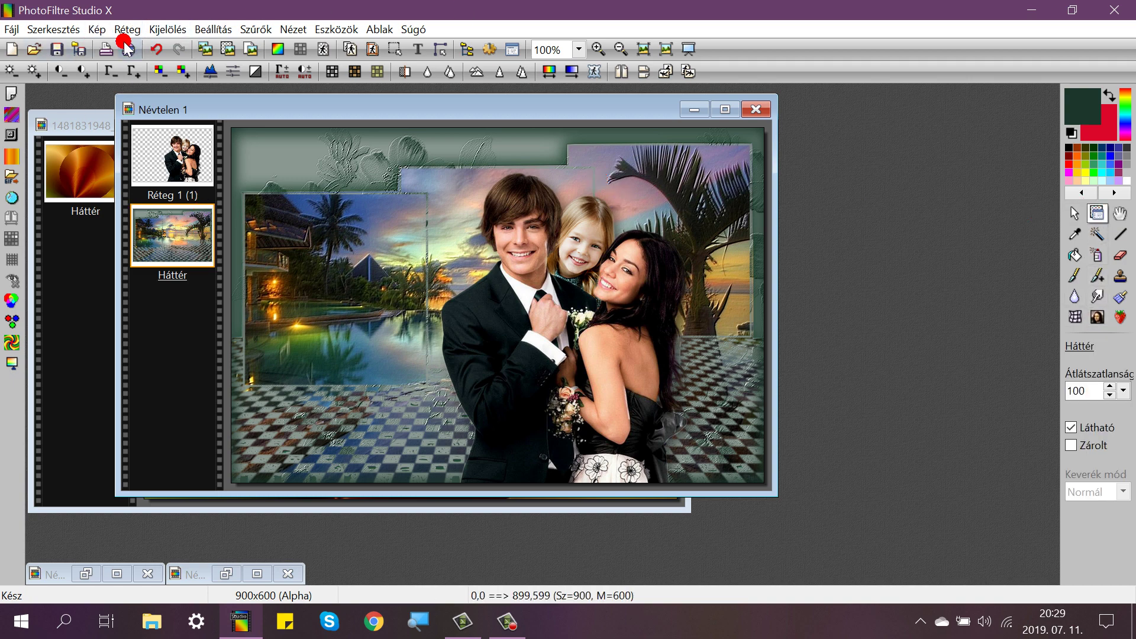
{"action": "left_click", "coordinate": [44, 82]}
{"action": "left_click", "coordinate": [127, 30]}
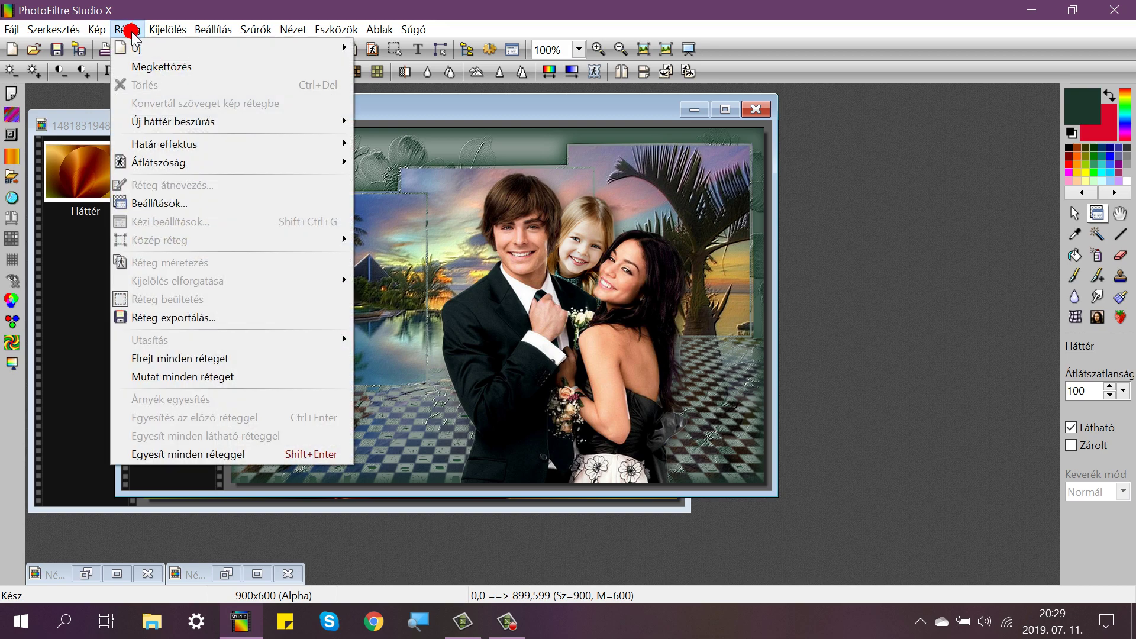
{"action": "left_click", "coordinate": [142, 67]}
{"action": "left_click", "coordinate": [127, 30]}
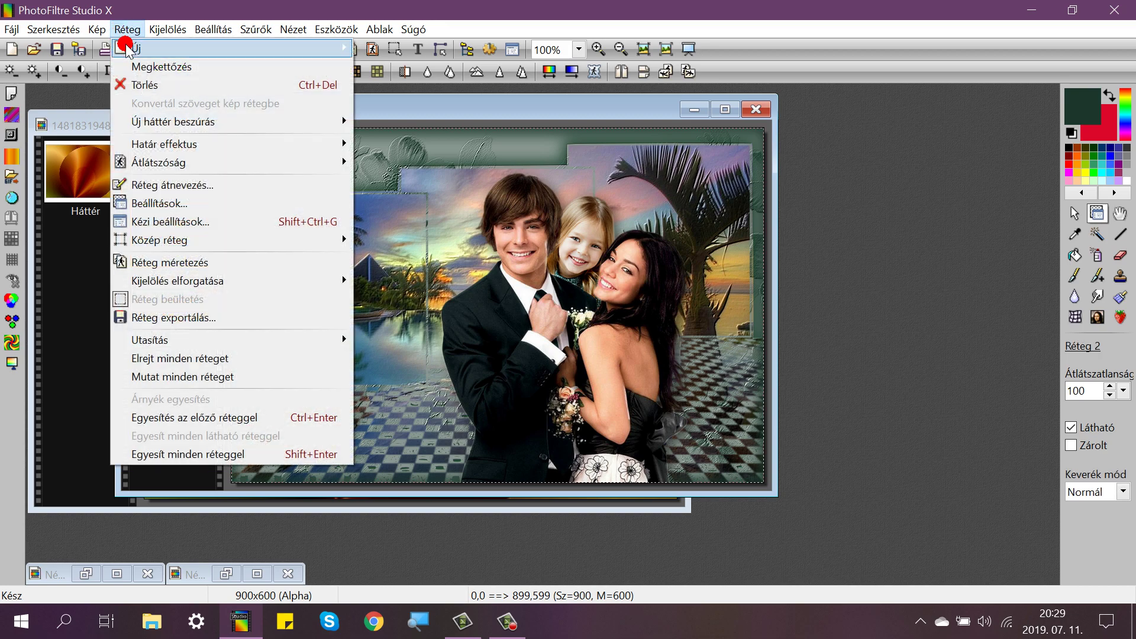
{"action": "left_click", "coordinate": [133, 64]}
{"action": "left_click", "coordinate": [127, 29]}
{"action": "left_click", "coordinate": [137, 66]}
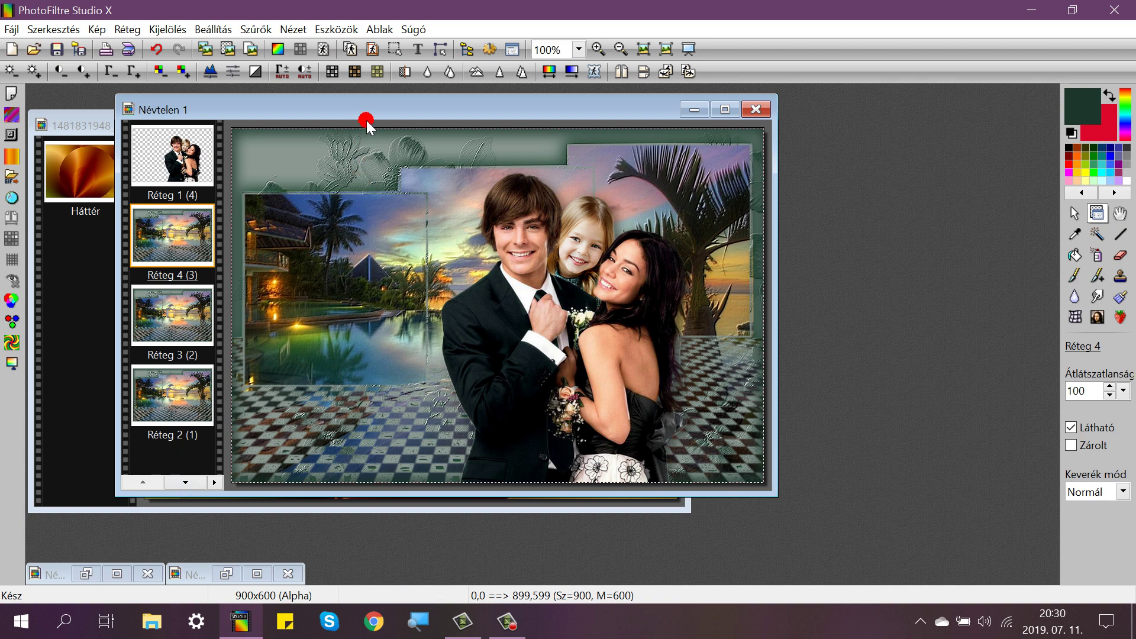
Enlarge the Névtelen 1 window so the whole layer stack fits, and hide the people cutout layer Réteg 1.
{"action": "left_click_drag", "start_coordinate": [365, 110], "coordinate": [380, 91]}
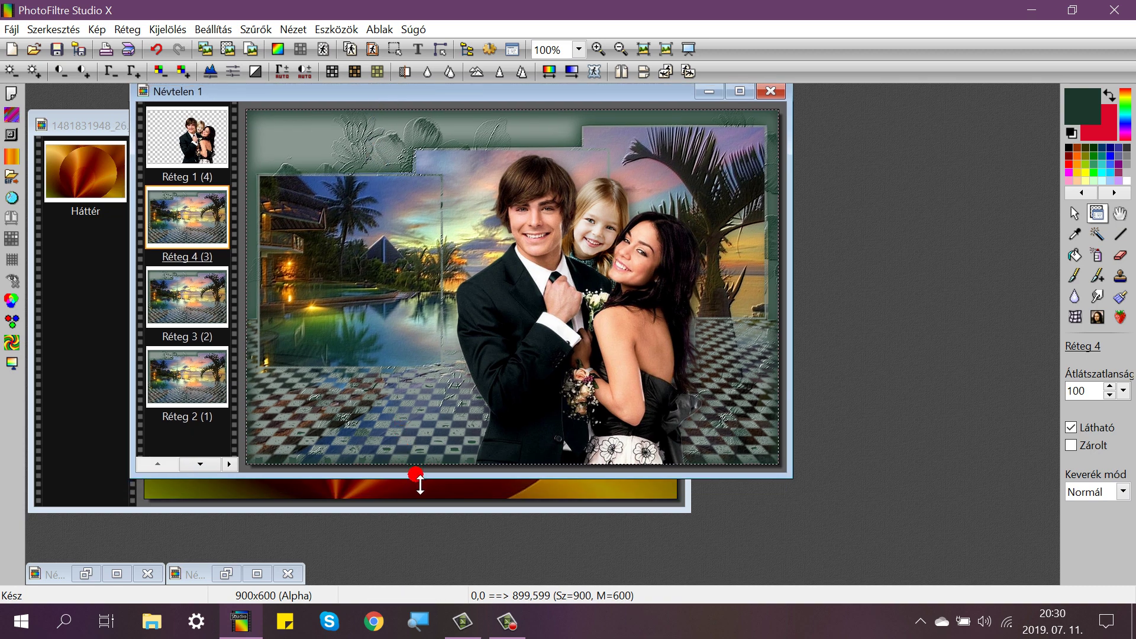
{"action": "left_click_drag", "start_coordinate": [416, 477], "coordinate": [421, 588]}
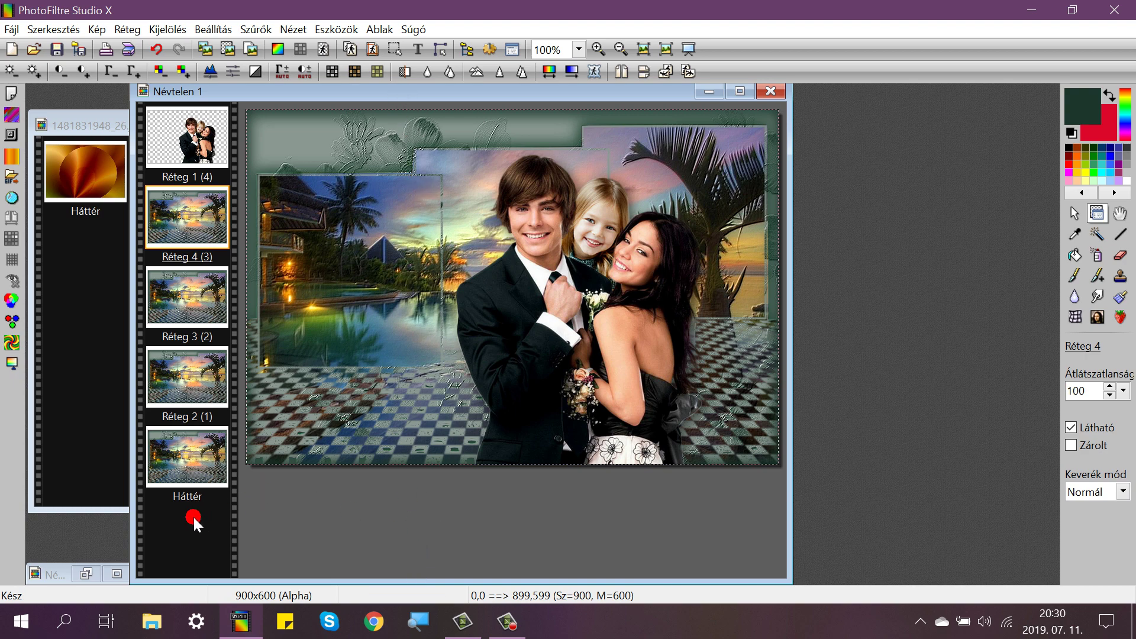
{"action": "left_click_drag", "start_coordinate": [184, 298], "coordinate": [195, 142]}
{"action": "right_click", "coordinate": [194, 138]}
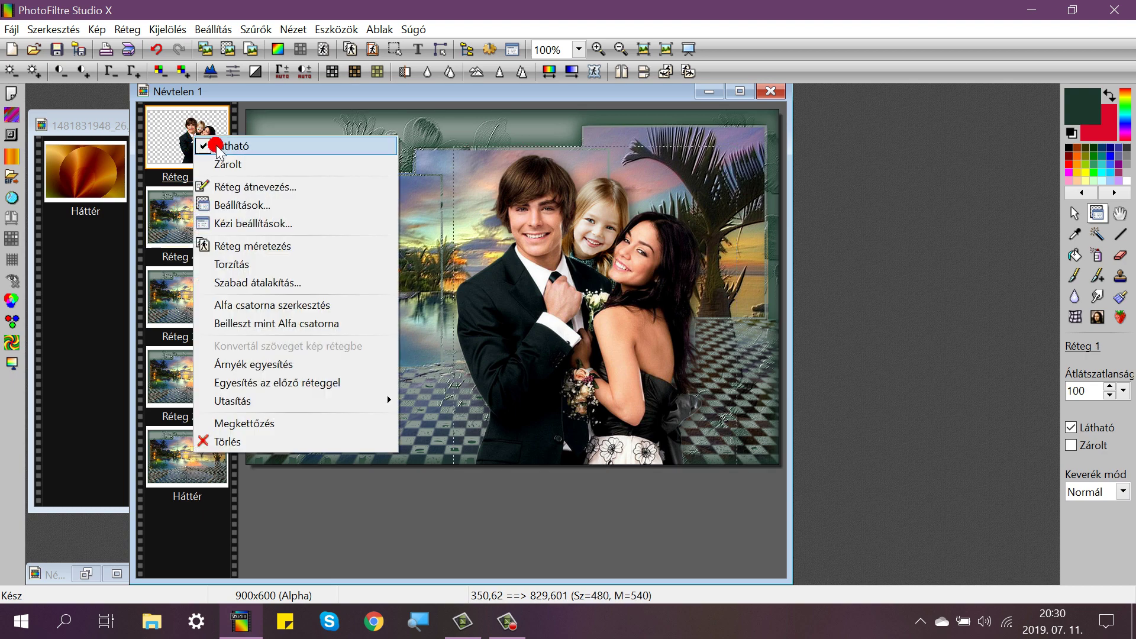
{"action": "left_click", "coordinate": [222, 148]}
{"action": "left_click", "coordinate": [127, 127]}
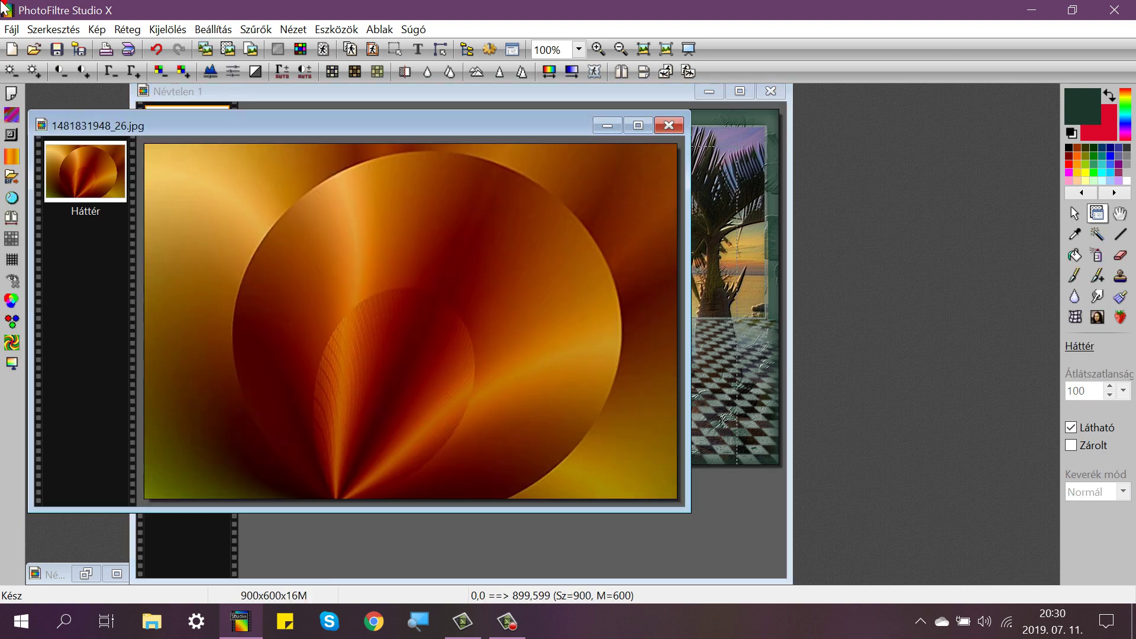
{"action": "left_click", "coordinate": [55, 29]}
{"action": "left_click", "coordinate": [58, 166]}
{"action": "left_click", "coordinate": [667, 94]}
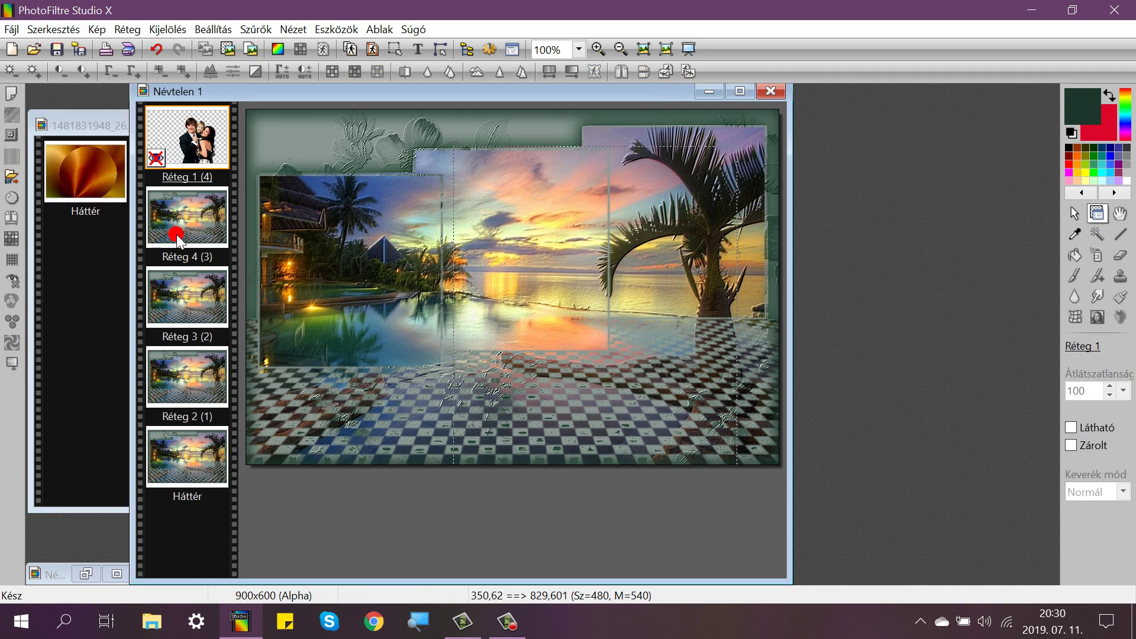
{"action": "left_click", "coordinate": [197, 222]}
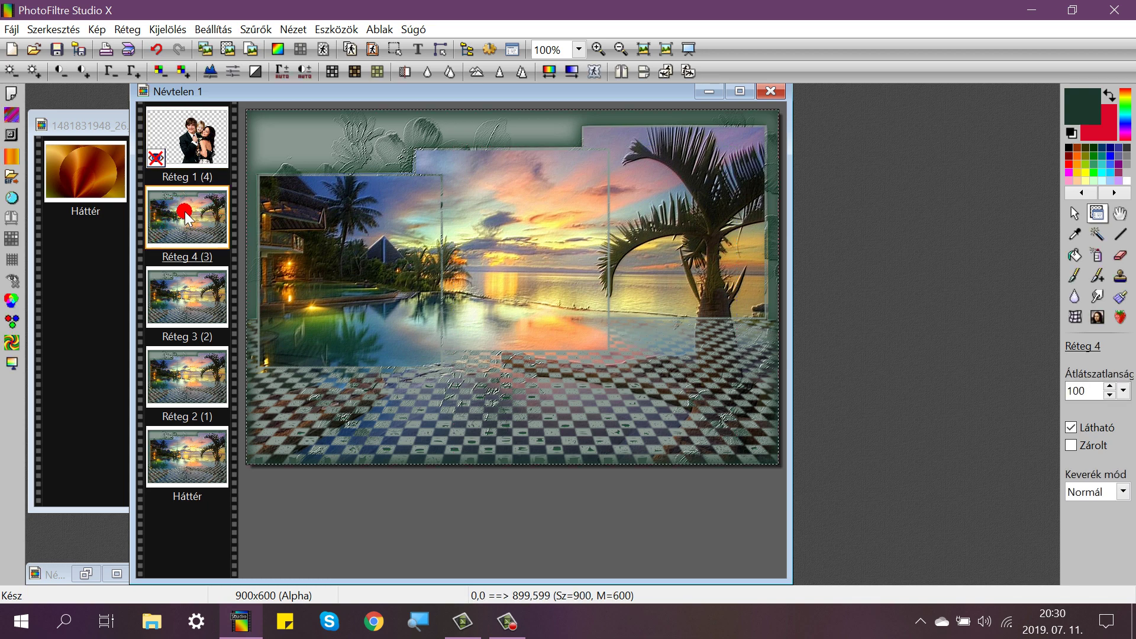
{"action": "left_click", "coordinate": [64, 29]}
{"action": "left_click", "coordinate": [92, 203]}
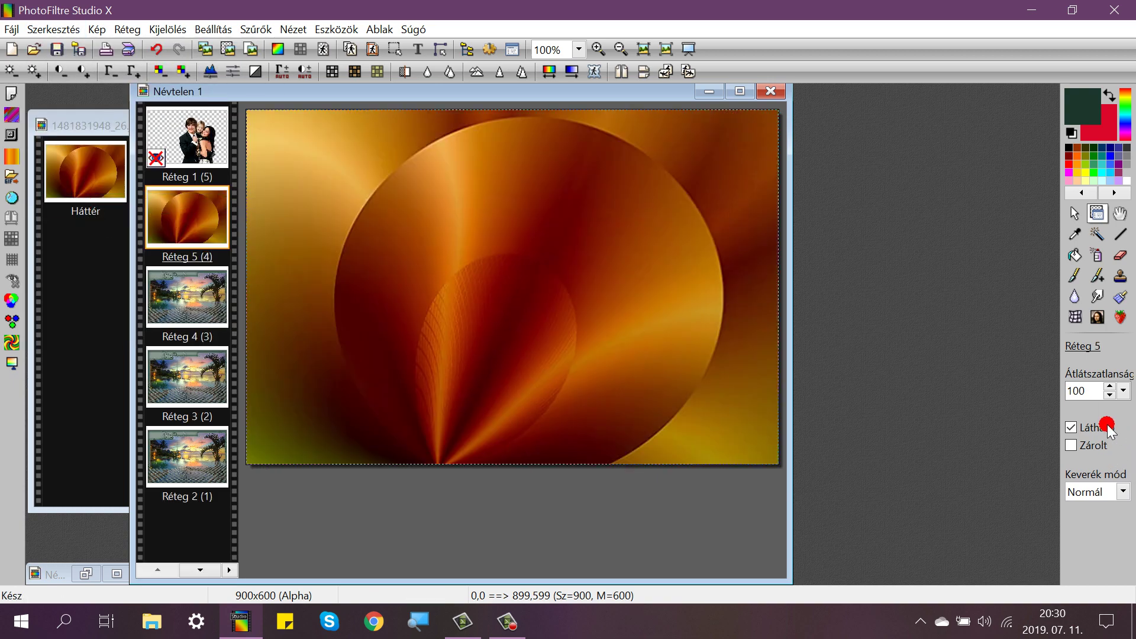
Set the opacity of the pasted golden gradient layer Réteg 5 to 20%.
{"action": "left_click", "coordinate": [1094, 211]}
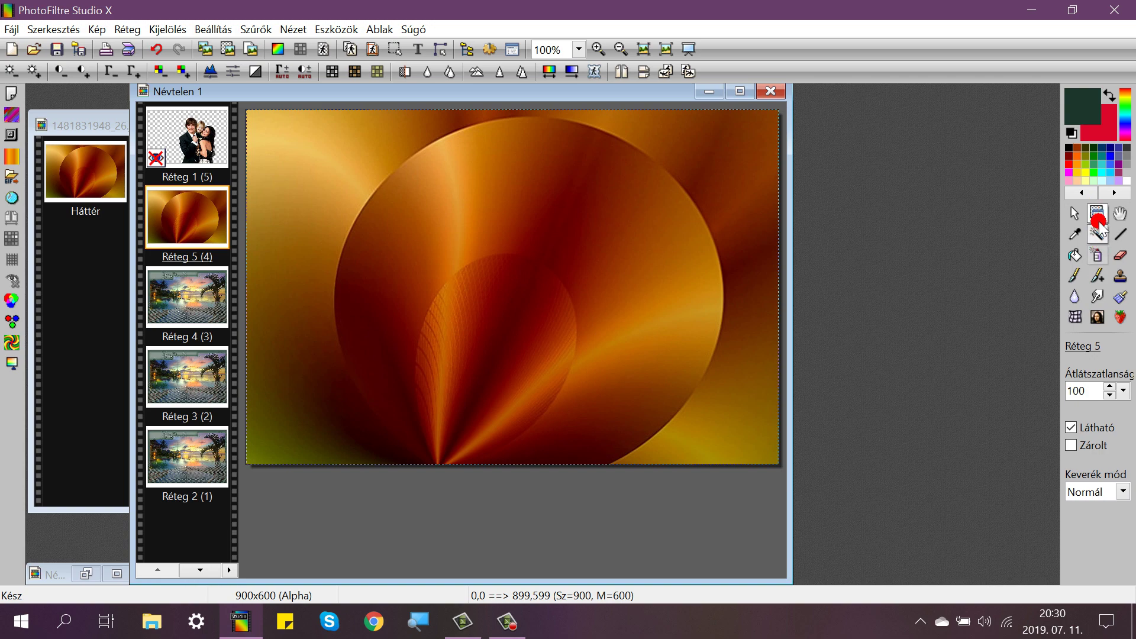
{"action": "left_click", "coordinate": [1126, 391]}
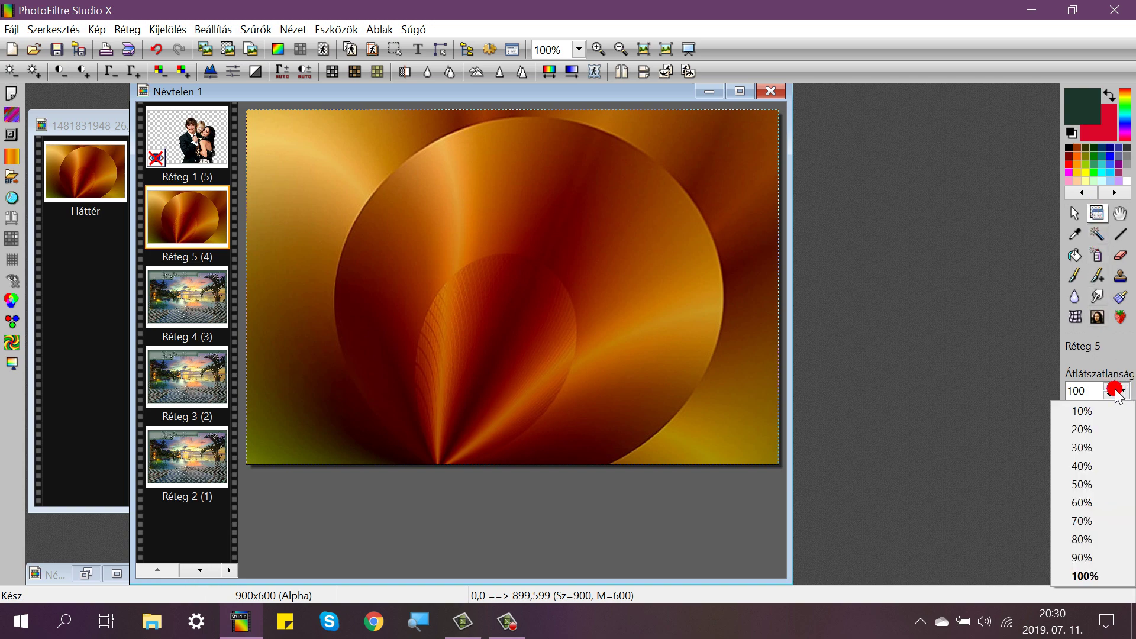
{"action": "left_click", "coordinate": [1086, 428]}
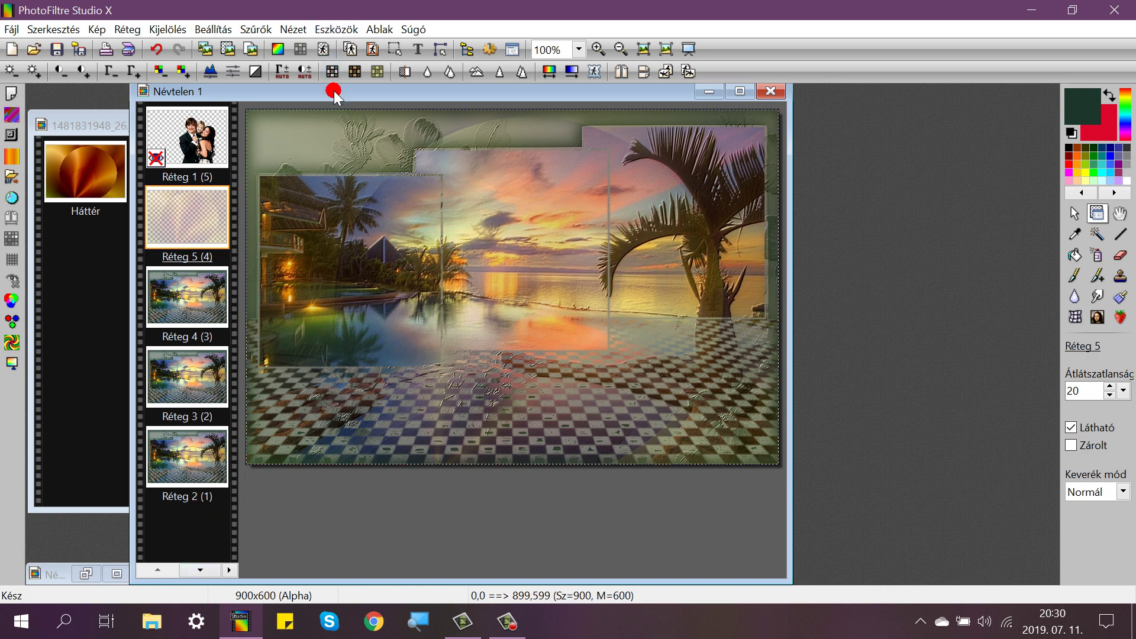
Duplicate the semi-transparent layer Réteg 5 and flip the copy vertically.
{"action": "left_click_drag", "start_coordinate": [331, 91], "coordinate": [334, 84]}
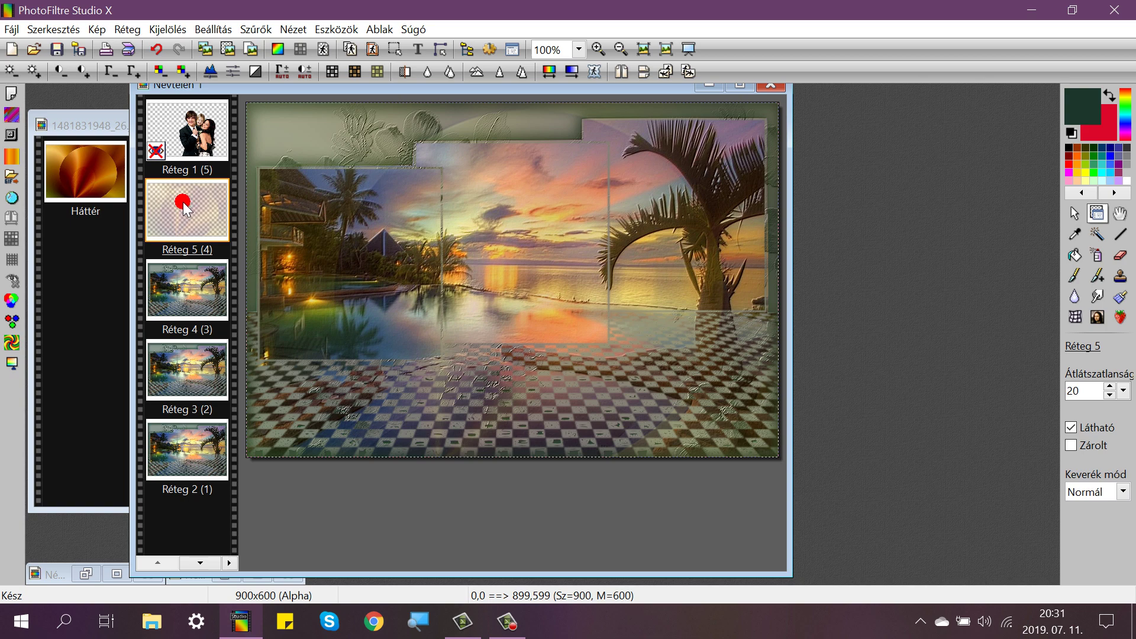
{"action": "left_click", "coordinate": [127, 29]}
{"action": "left_click", "coordinate": [141, 66]}
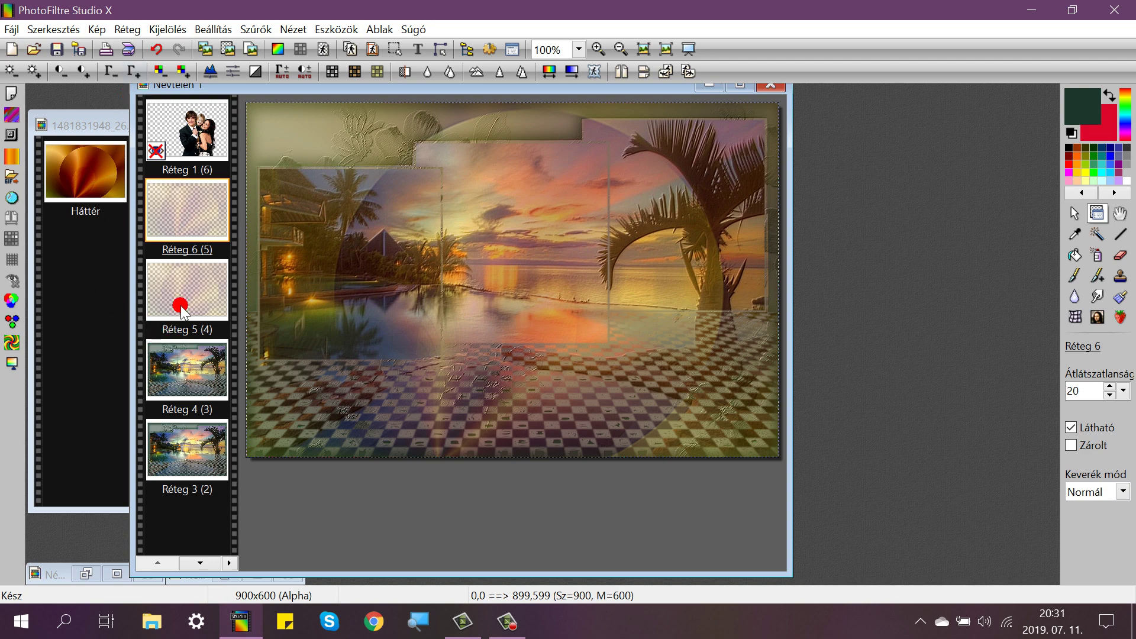
{"action": "left_click", "coordinate": [643, 72]}
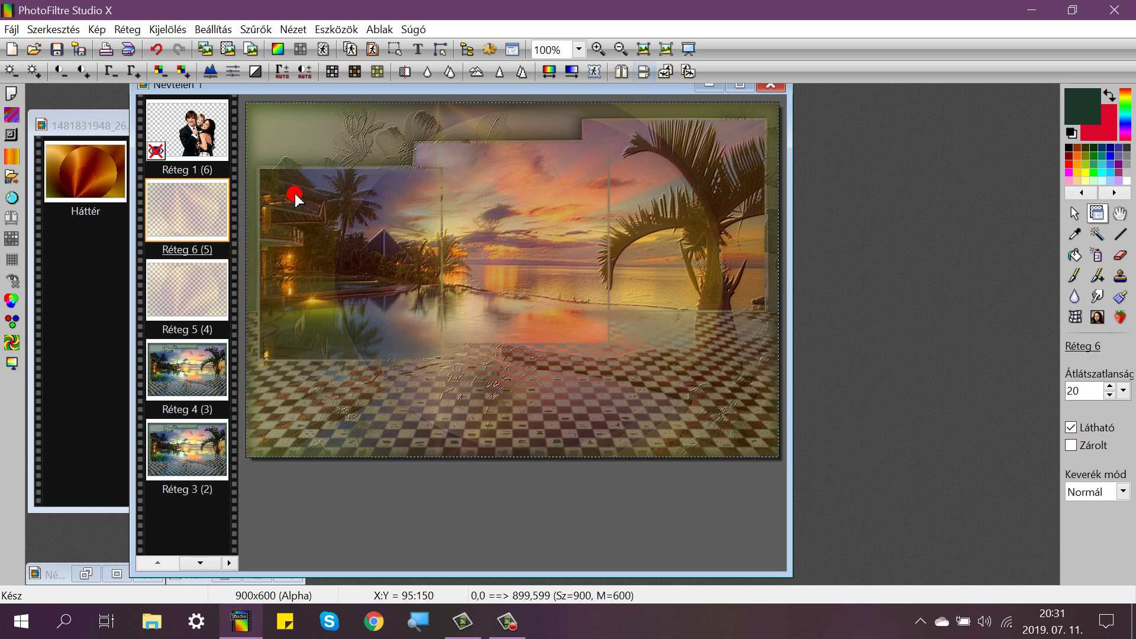
Make Réteg 5 the active layer again and duplicate it once more.
{"action": "left_click", "coordinate": [198, 281]}
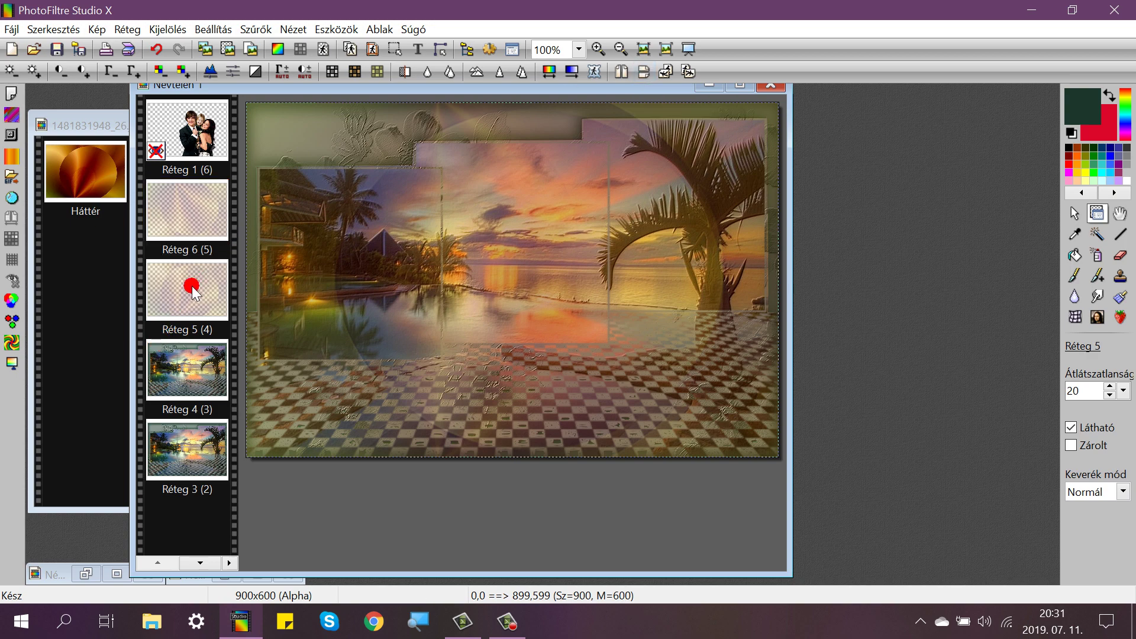
{"action": "left_click", "coordinate": [125, 30]}
{"action": "left_click", "coordinate": [136, 57]}
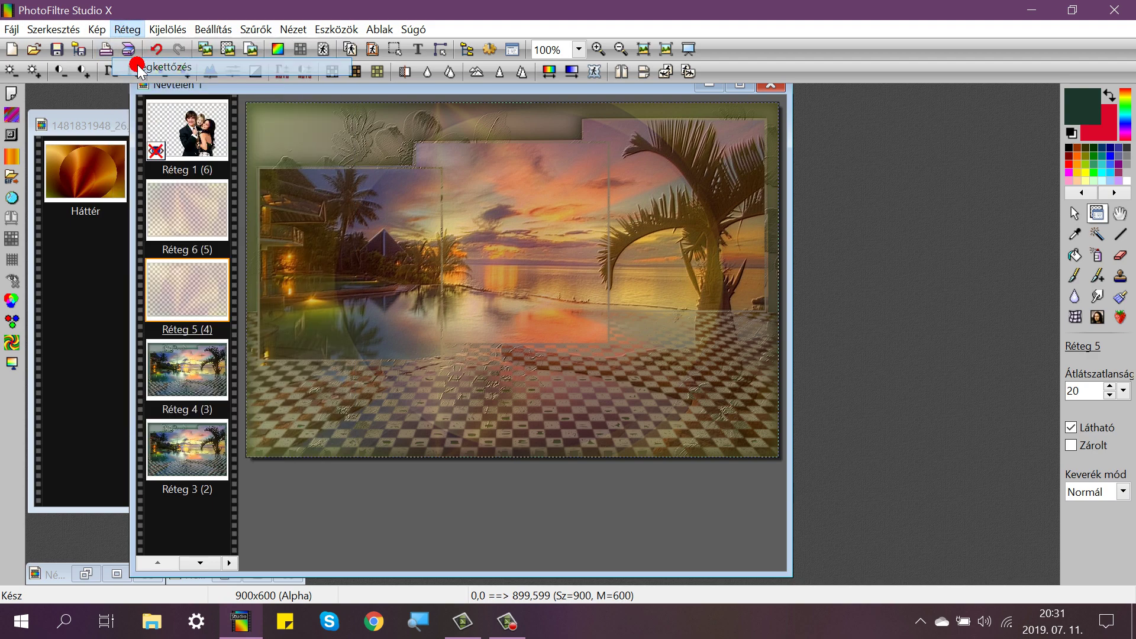
Flip the golden gradient layer Réteg 5 horizontally and duplicate it once more.
{"action": "left_click", "coordinate": [189, 394]}
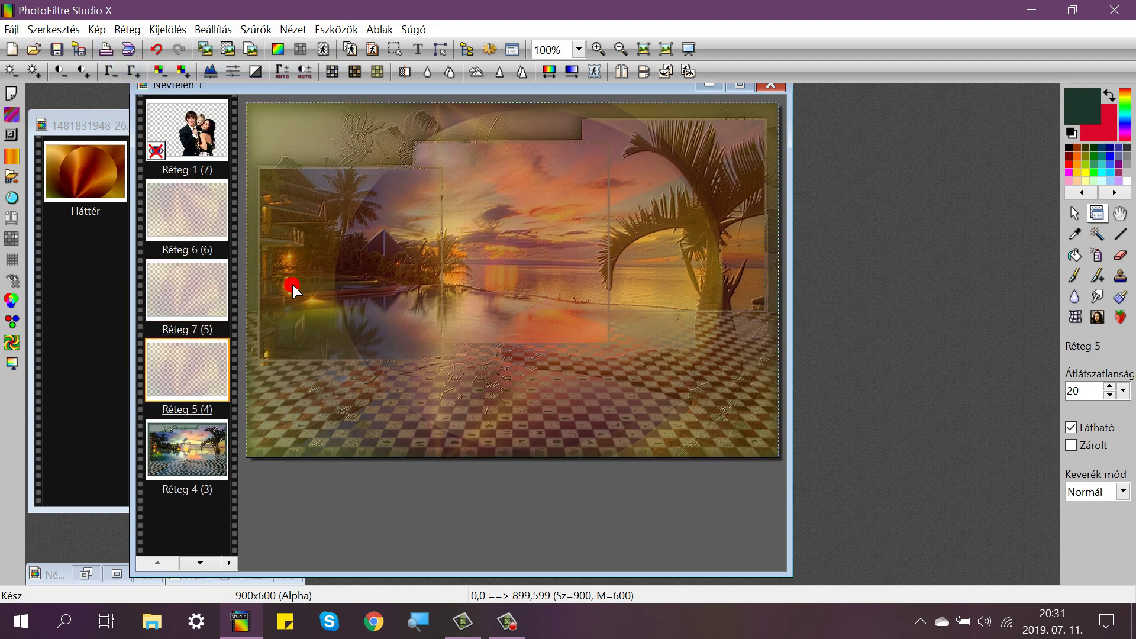
{"action": "left_click", "coordinate": [621, 71]}
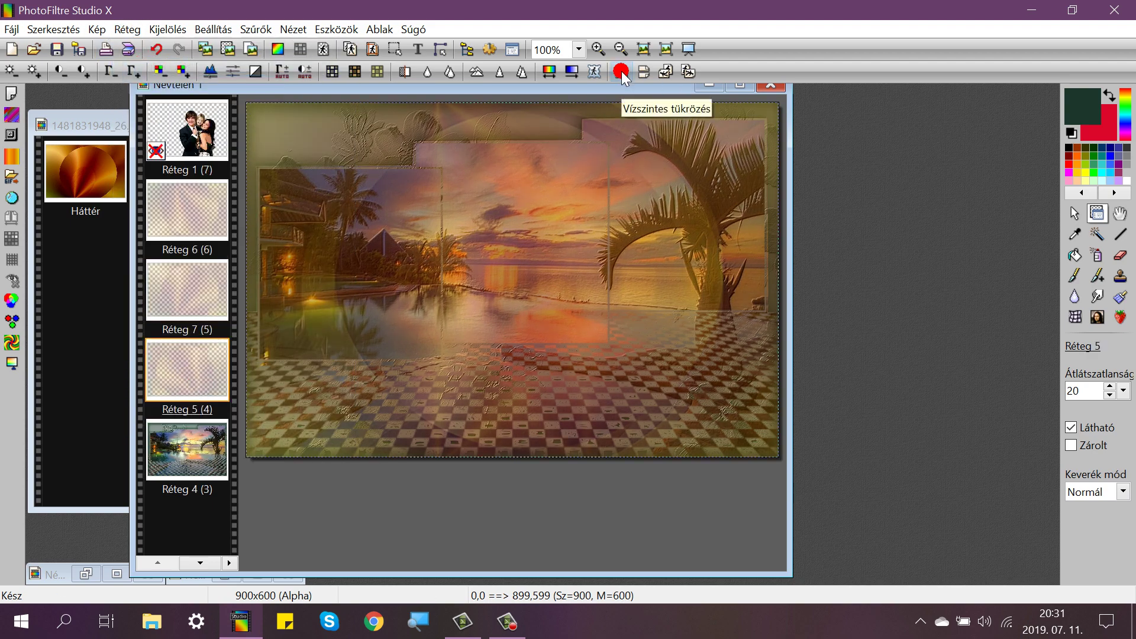
{"action": "left_click", "coordinate": [127, 29]}
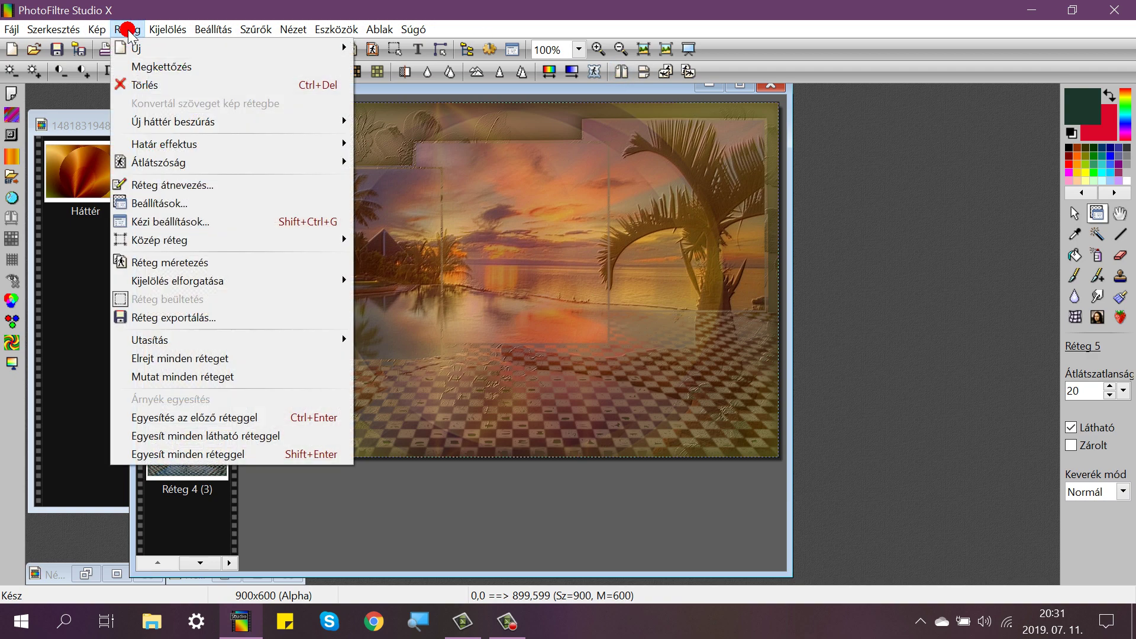
{"action": "left_click", "coordinate": [157, 67]}
Select Réteg 5 below its newest copy and mirror it horizontally again.
{"action": "left_click", "coordinate": [187, 450]}
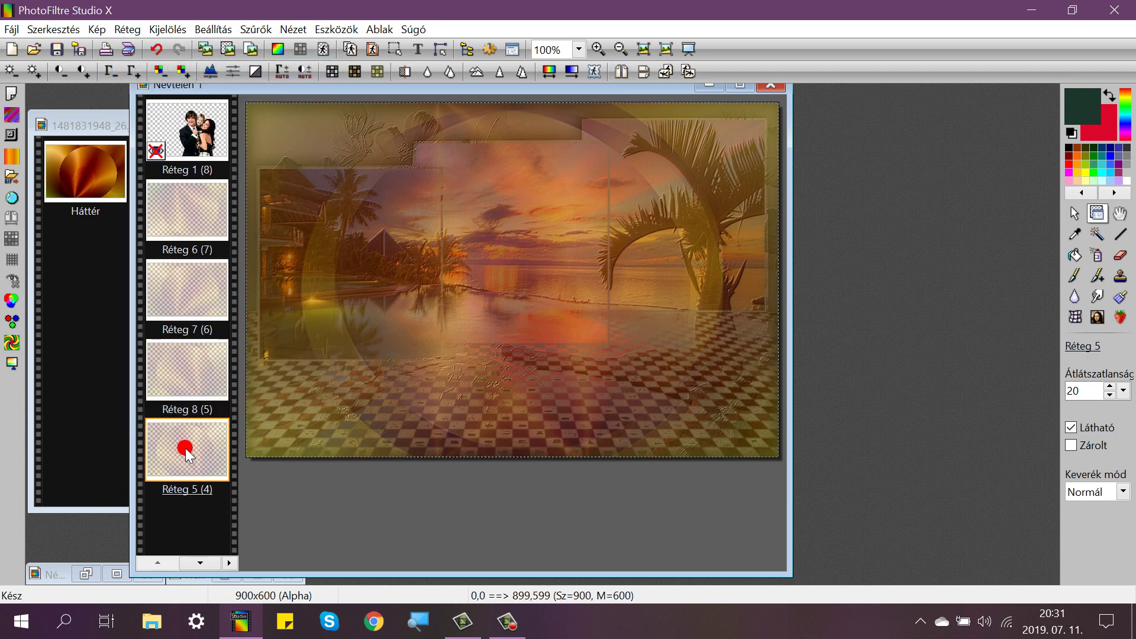
{"action": "left_click", "coordinate": [620, 72]}
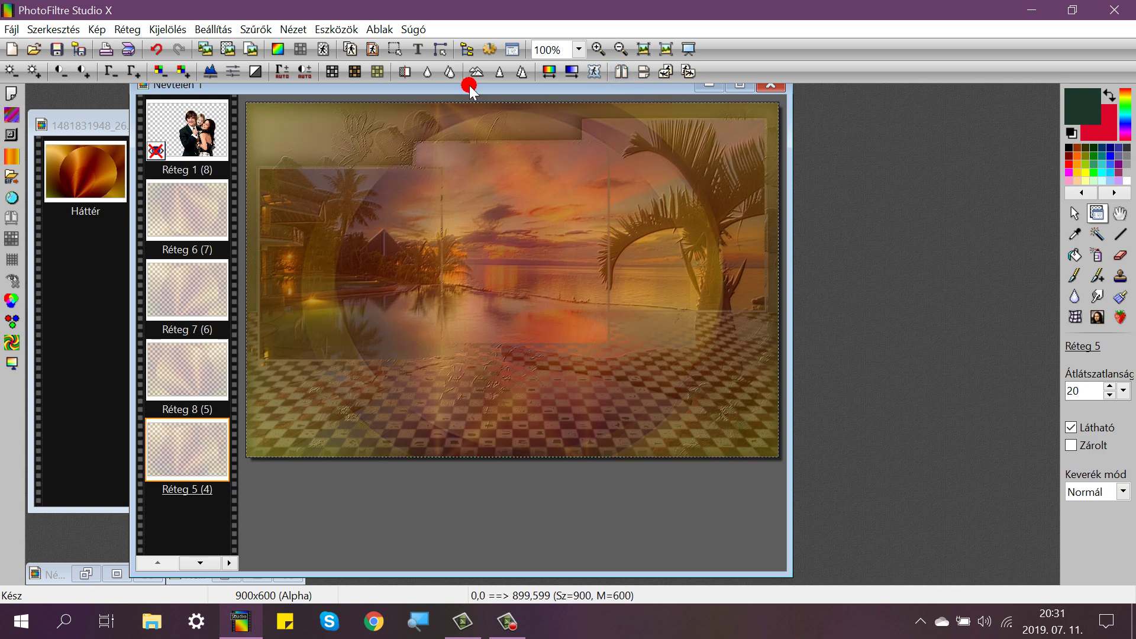
{"action": "left_click_drag", "start_coordinate": [470, 85], "coordinate": [475, 84]}
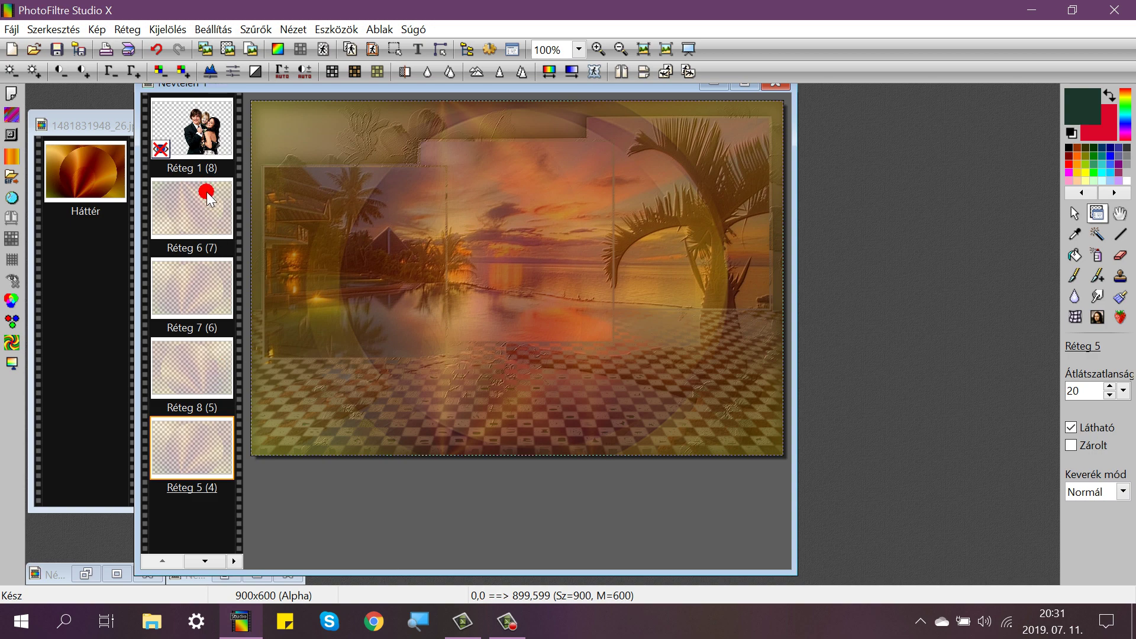
Move Réteg 8 above Réteg 7, and merge the gradient layer Réteg 5 down into Réteg 4.
{"action": "left_click", "coordinate": [202, 386]}
{"action": "left_click_drag", "start_coordinate": [202, 385], "coordinate": [196, 288]}
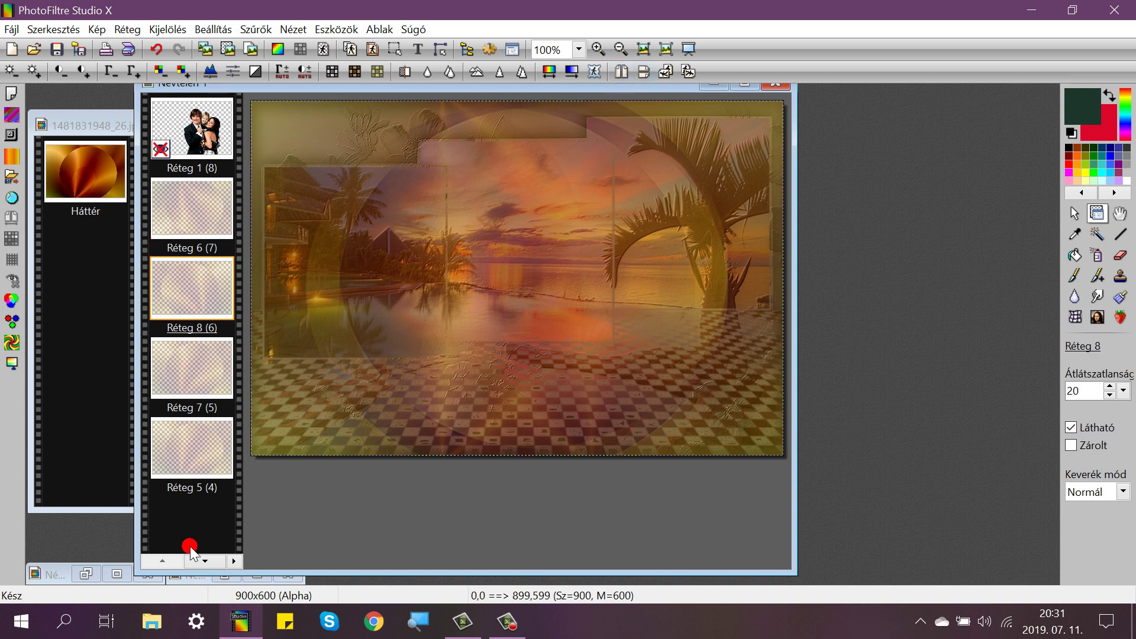
{"action": "left_click", "coordinate": [205, 561]}
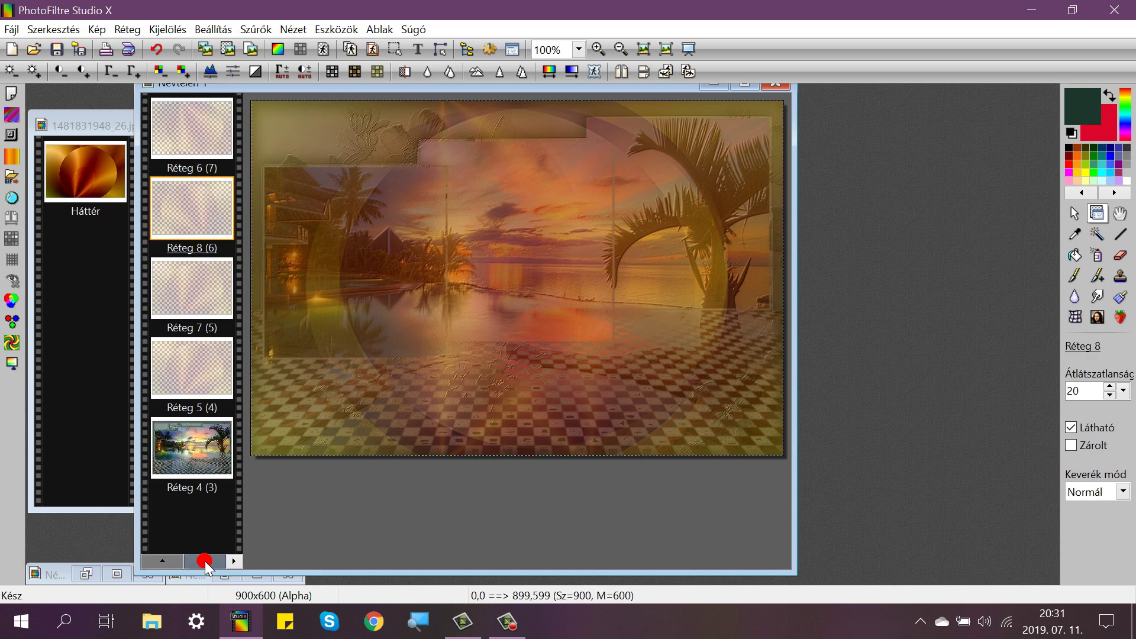
{"action": "right_click", "coordinate": [199, 367]}
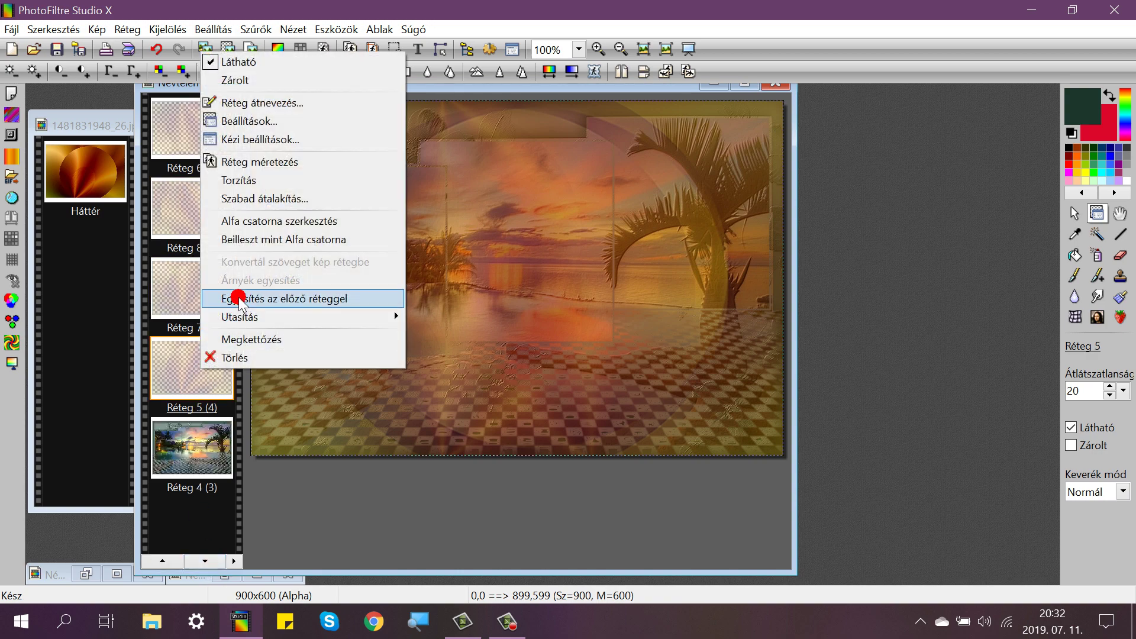
{"action": "left_click", "coordinate": [239, 299]}
Move the gradient layer Réteg 7 directly above Réteg 3 and merge it into that layer.
{"action": "left_click", "coordinate": [200, 317]}
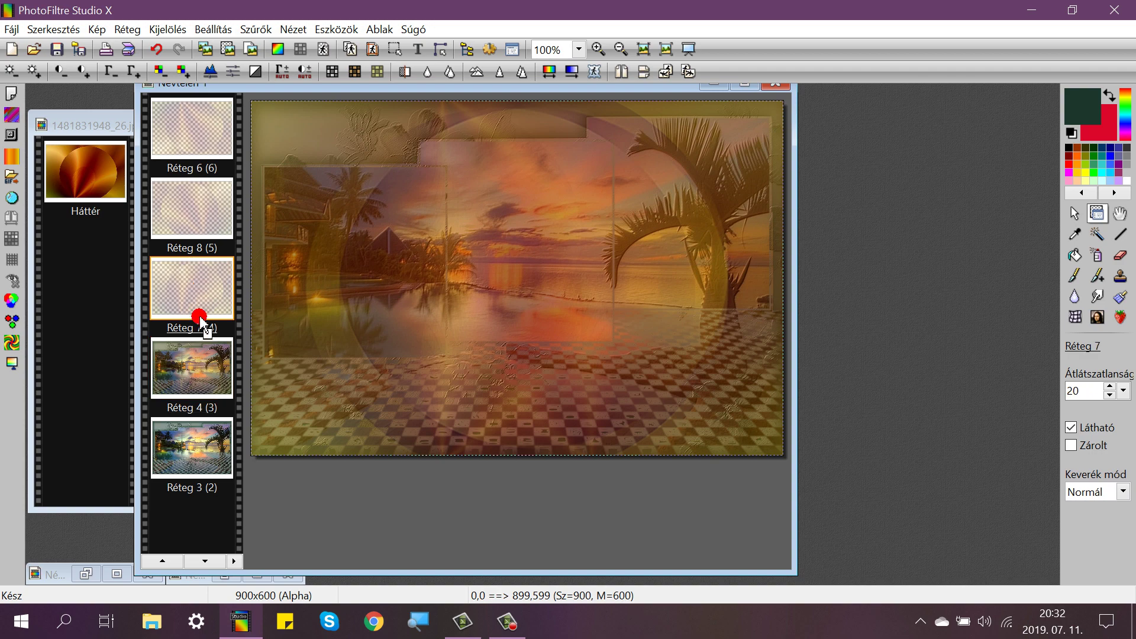
{"action": "left_click_drag", "start_coordinate": [200, 318], "coordinate": [197, 371]}
{"action": "right_click", "coordinate": [198, 370]}
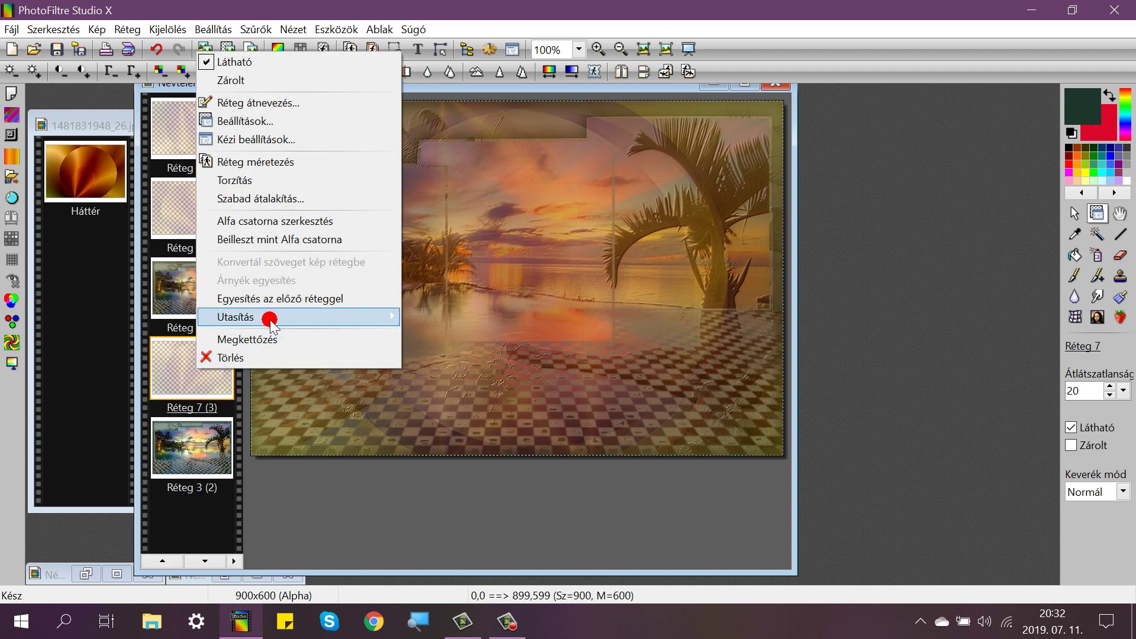
{"action": "left_click", "coordinate": [264, 299]}
Move the gradient layer Réteg 8 directly above Réteg 2 and merge it into that layer.
{"action": "left_click_drag", "start_coordinate": [197, 216], "coordinate": [191, 374]}
{"action": "right_click", "coordinate": [190, 374]}
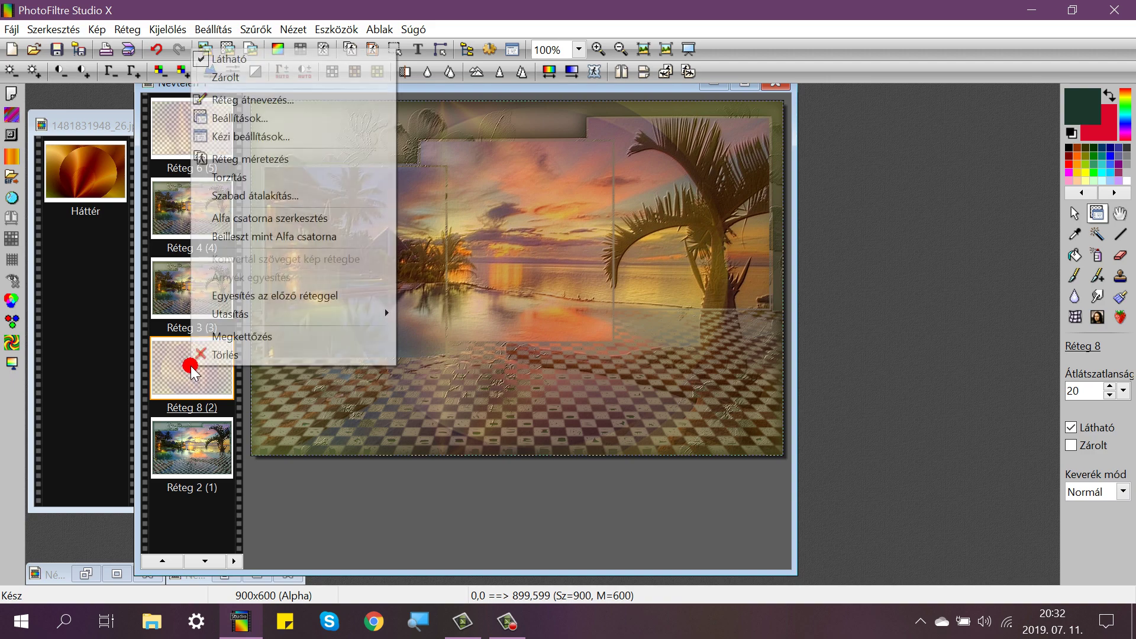
{"action": "left_click", "coordinate": [246, 295]}
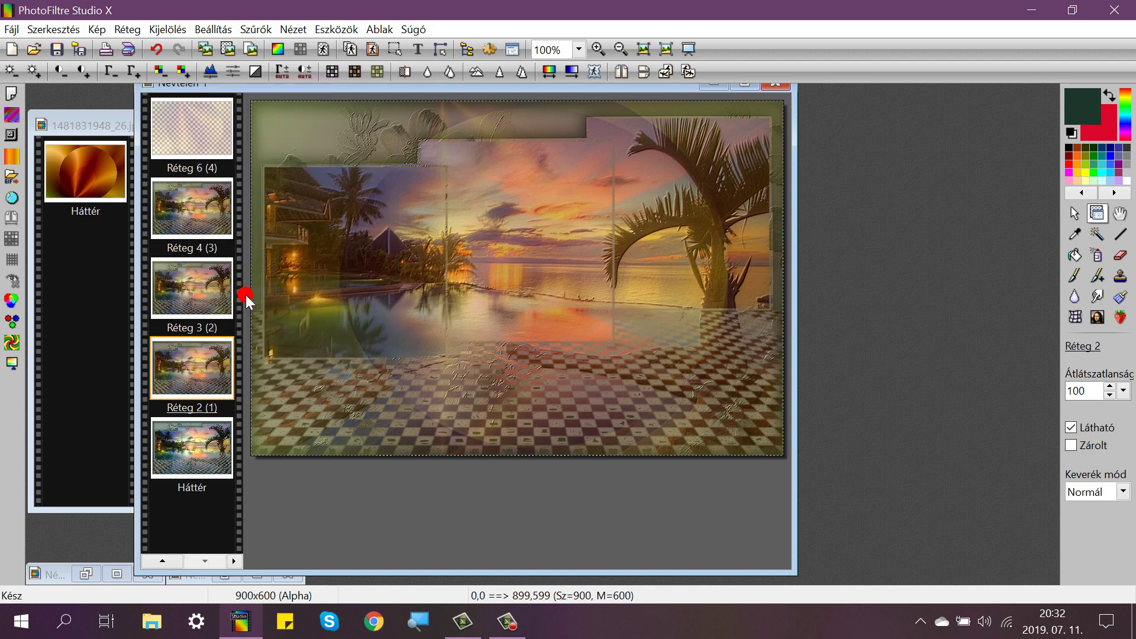
Move the gradient layer Réteg 6 directly above Háttér and merge it into the background.
{"action": "left_click_drag", "start_coordinate": [204, 151], "coordinate": [201, 374]}
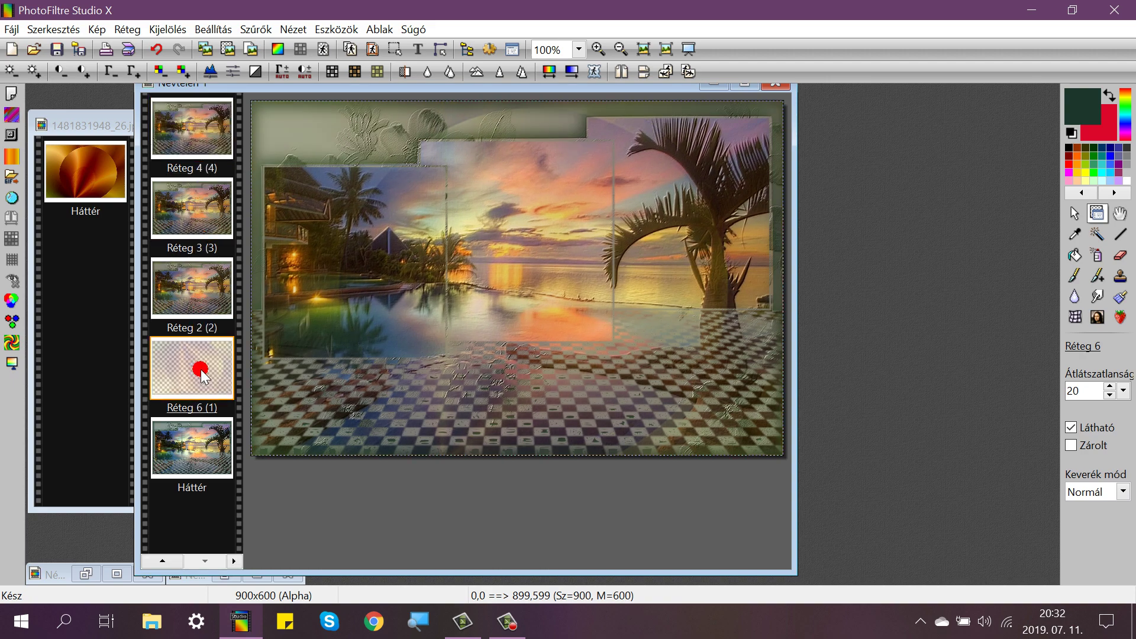
{"action": "right_click", "coordinate": [201, 371]}
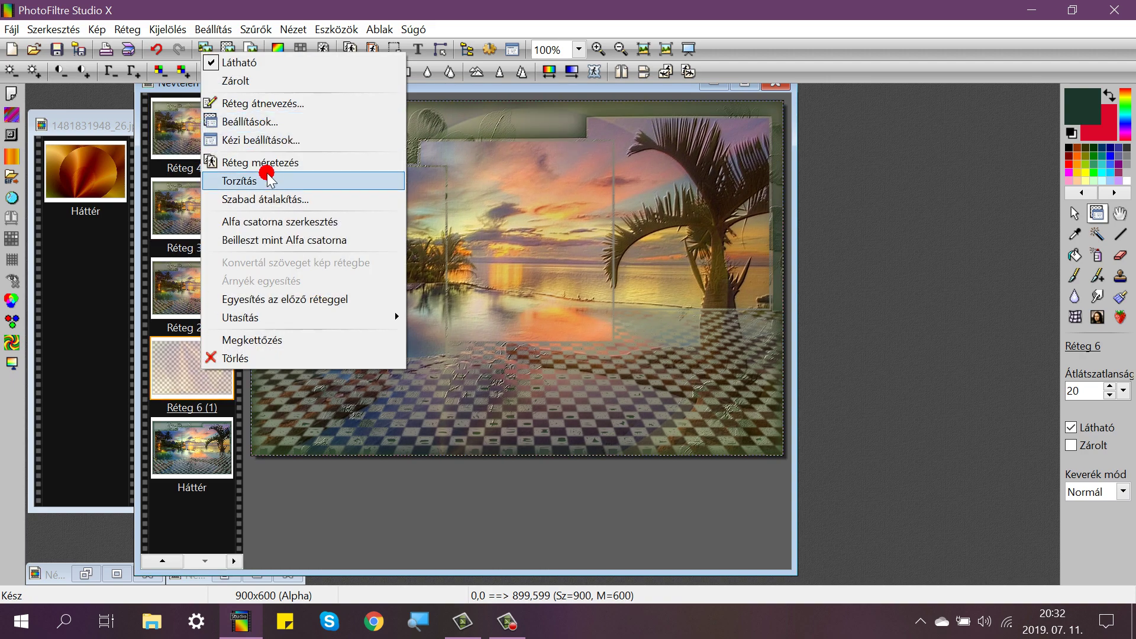
{"action": "left_click", "coordinate": [264, 299]}
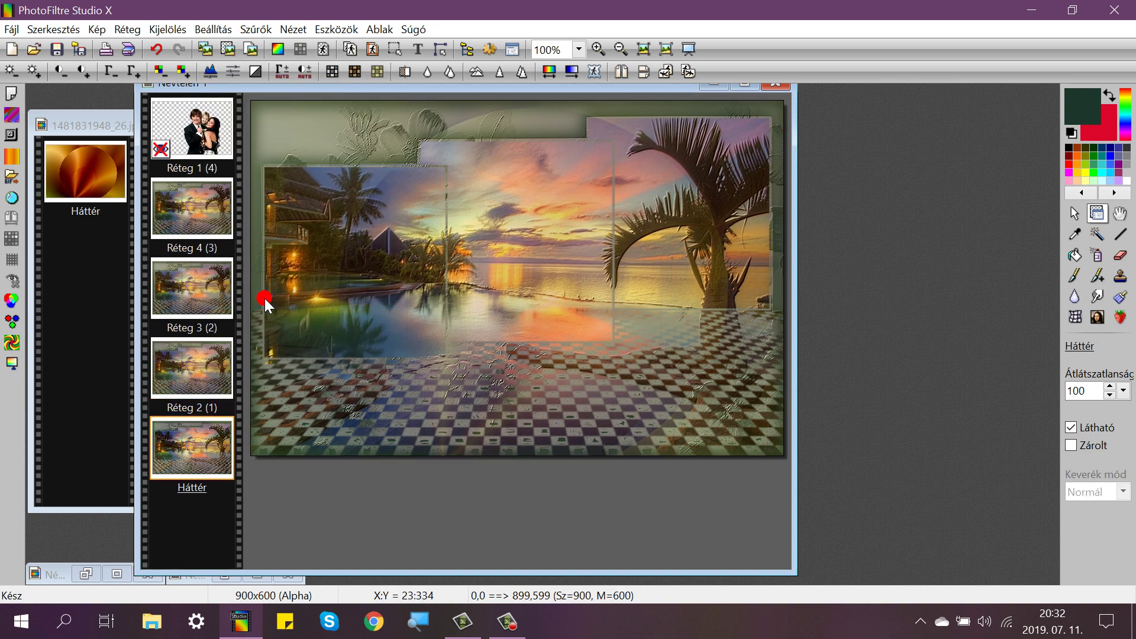
{"action": "mouse_move", "coordinate": [454, 93]}
{"action": "left_mouse_down"}
{"action": "mouse_move", "coordinate": [499, 99]}
{"action": "mouse_move", "coordinate": [449, 96]}
{"action": "mouse_move", "coordinate": [465, 98]}
{"action": "left_mouse_up"}
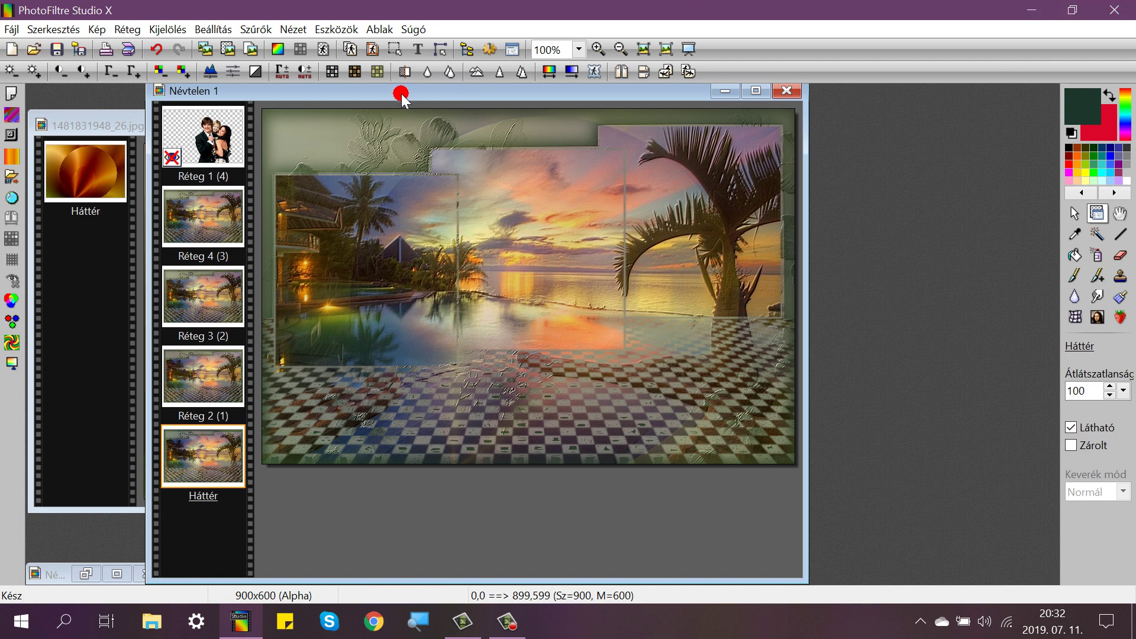
{"action": "left_click_drag", "start_coordinate": [402, 101], "coordinate": [427, 98]}
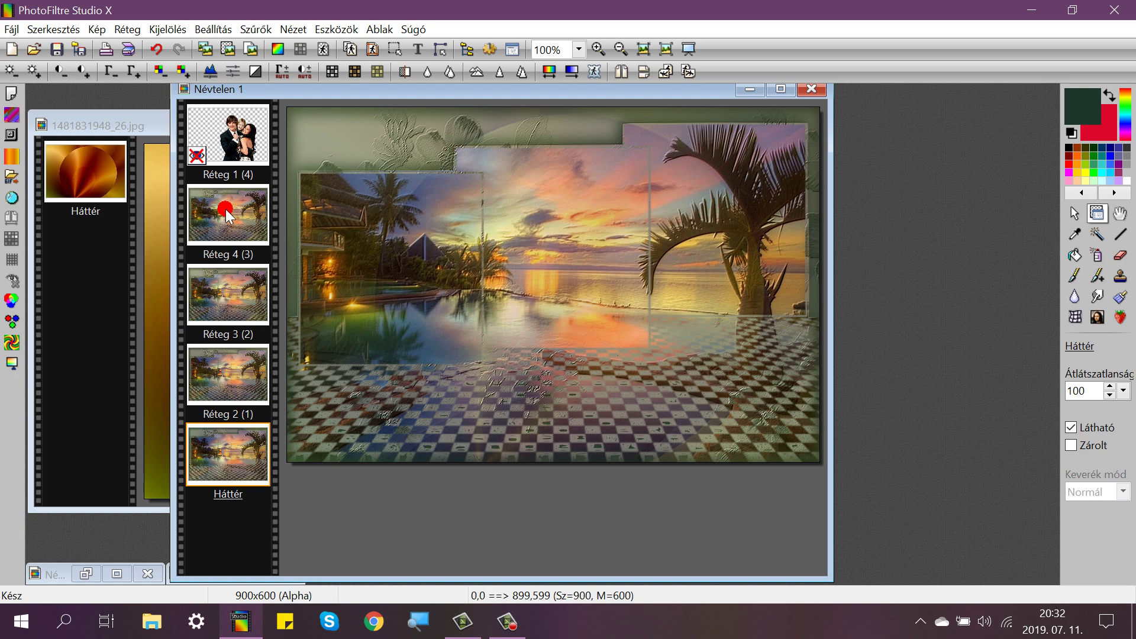
{"action": "left_click_drag", "start_coordinate": [226, 211], "coordinate": [366, 98]}
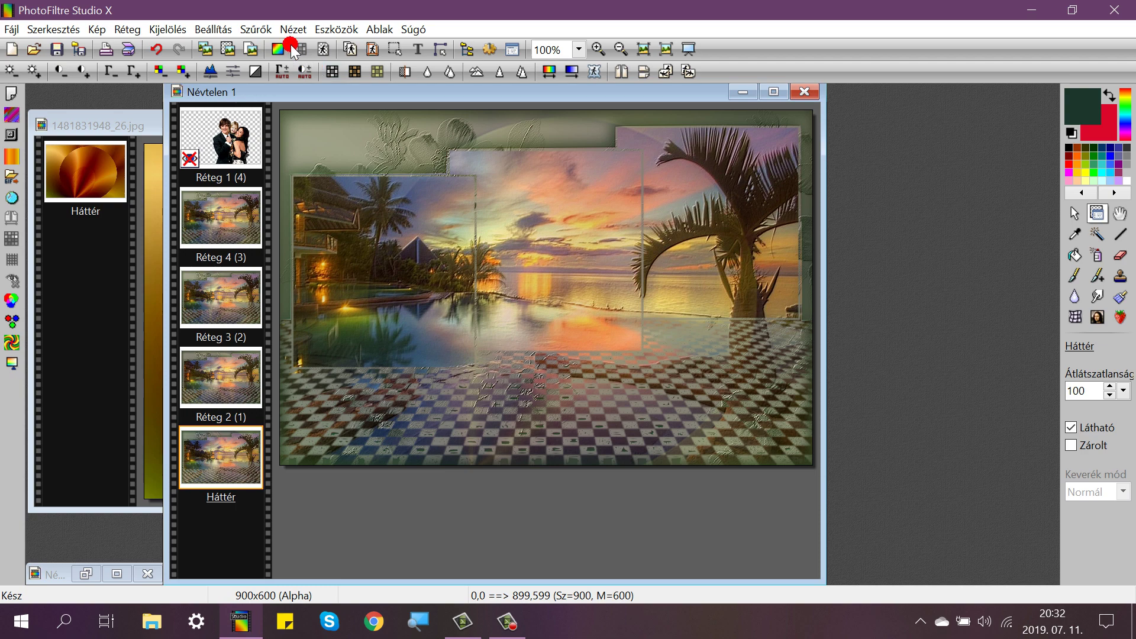
Insert the author's nickname followed by "Tutorial" as dark green, bold italic Edwardian Script ITC text at size 60.
{"action": "left_click", "coordinate": [417, 49]}
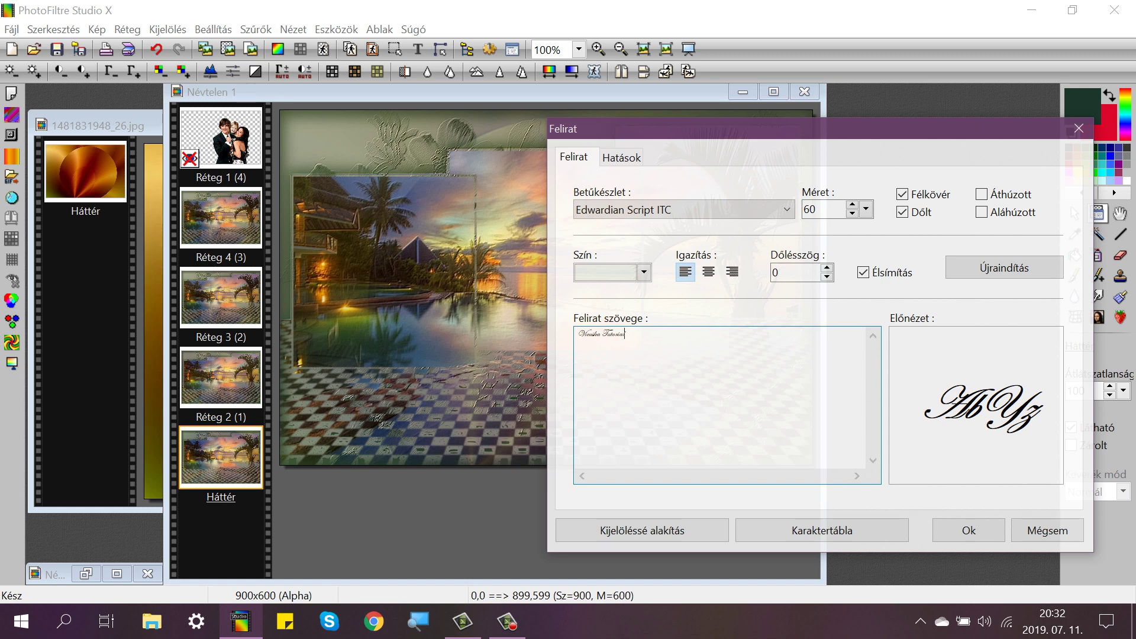
{"action": "left_click", "coordinate": [644, 273]}
{"action": "left_click", "coordinate": [645, 289]}
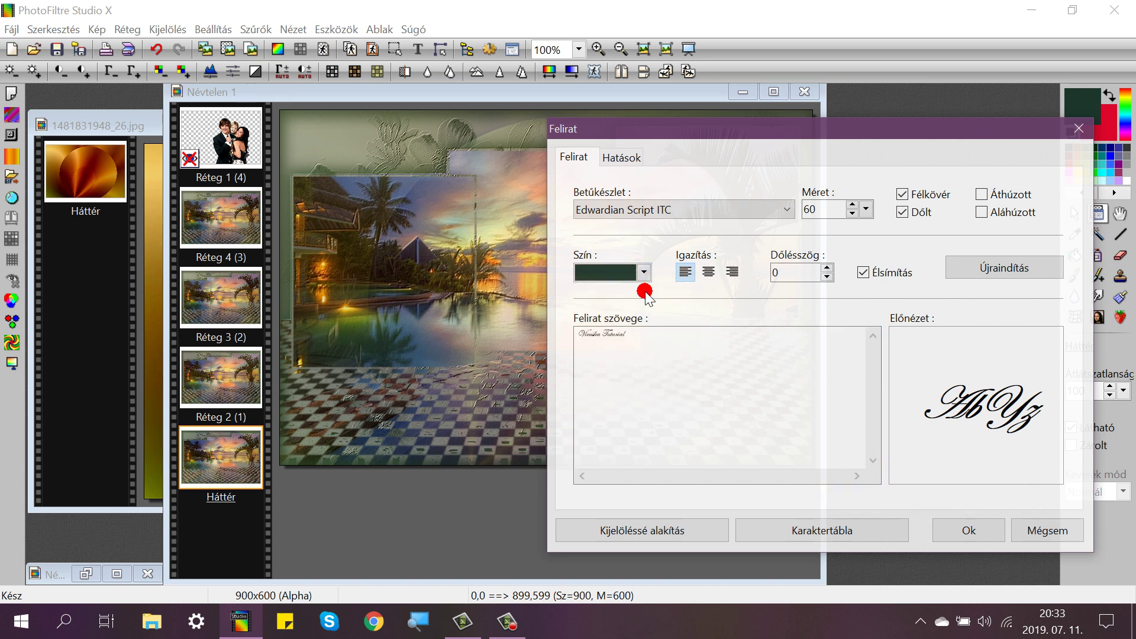
{"action": "left_click", "coordinate": [941, 528]}
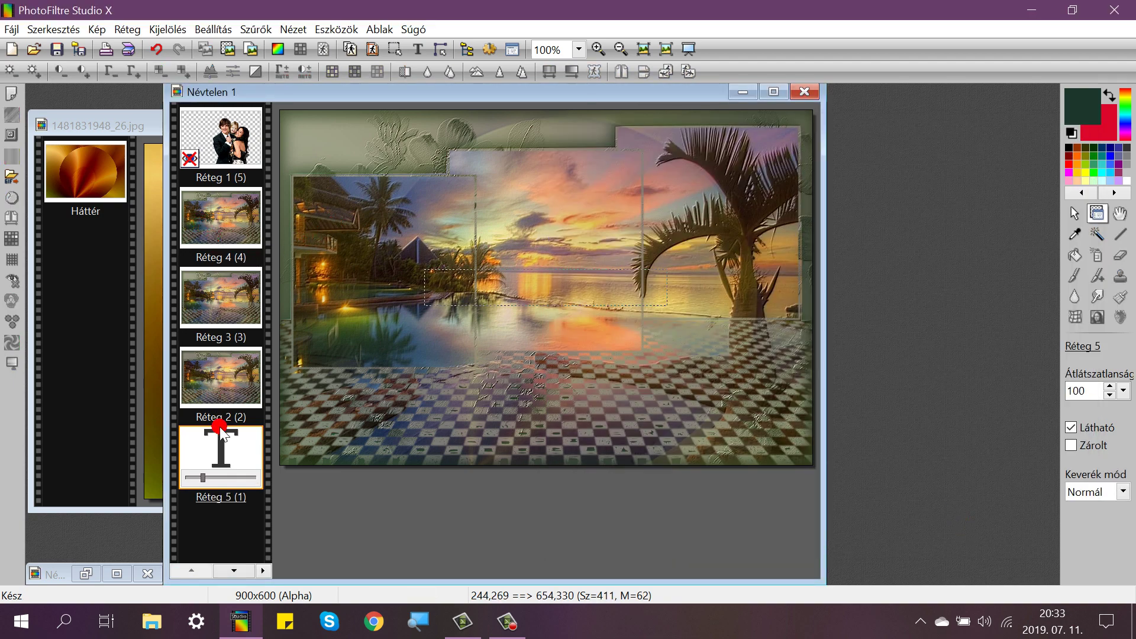
Move the text layer Réteg 5 above Réteg 4 and convert it to an image layer.
{"action": "left_click_drag", "start_coordinate": [221, 431], "coordinate": [220, 220]}
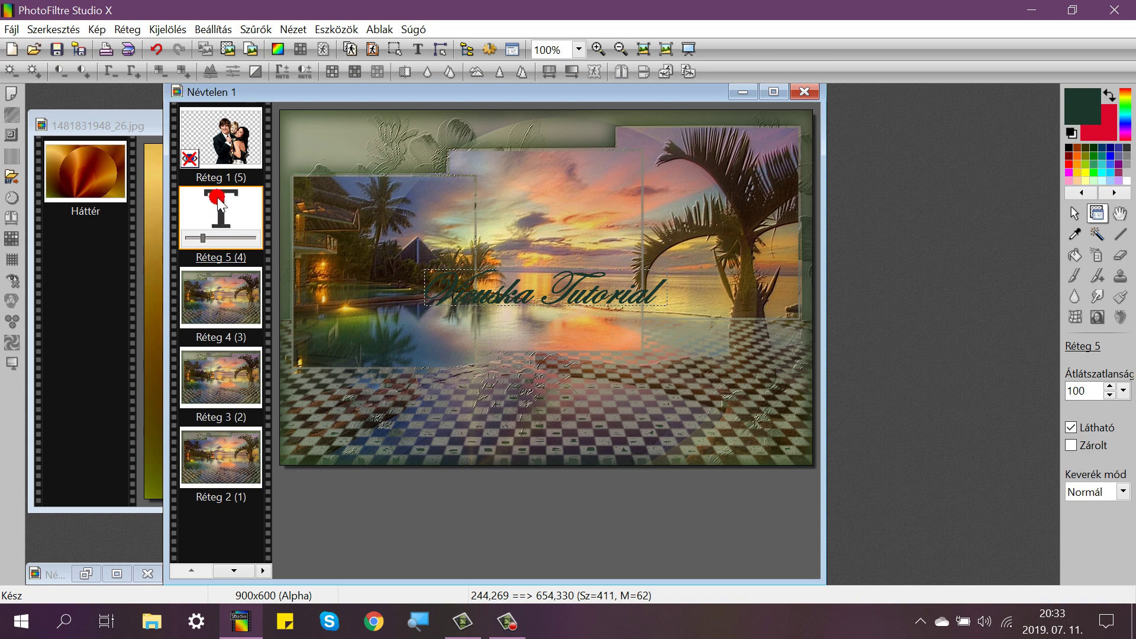
{"action": "right_click", "coordinate": [223, 204]}
{"action": "left_click", "coordinate": [281, 409]}
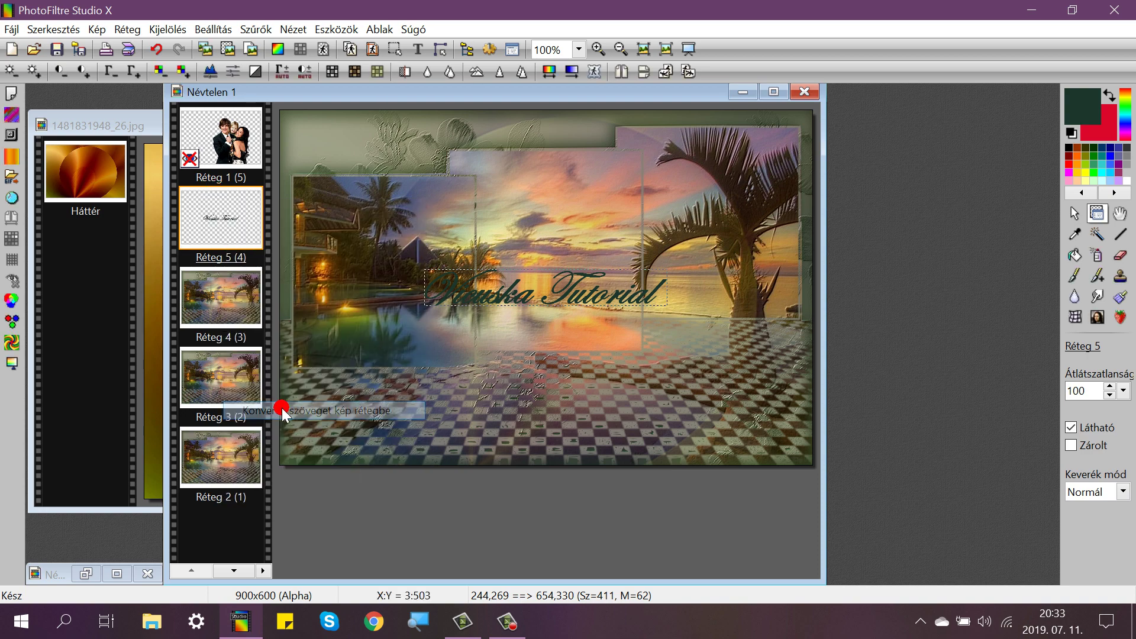
Scale the signature on Réteg 5 to 50% with free transform and place it in the image's upper-left corner, above the sunset photo.
{"action": "right_click", "coordinate": [198, 209]}
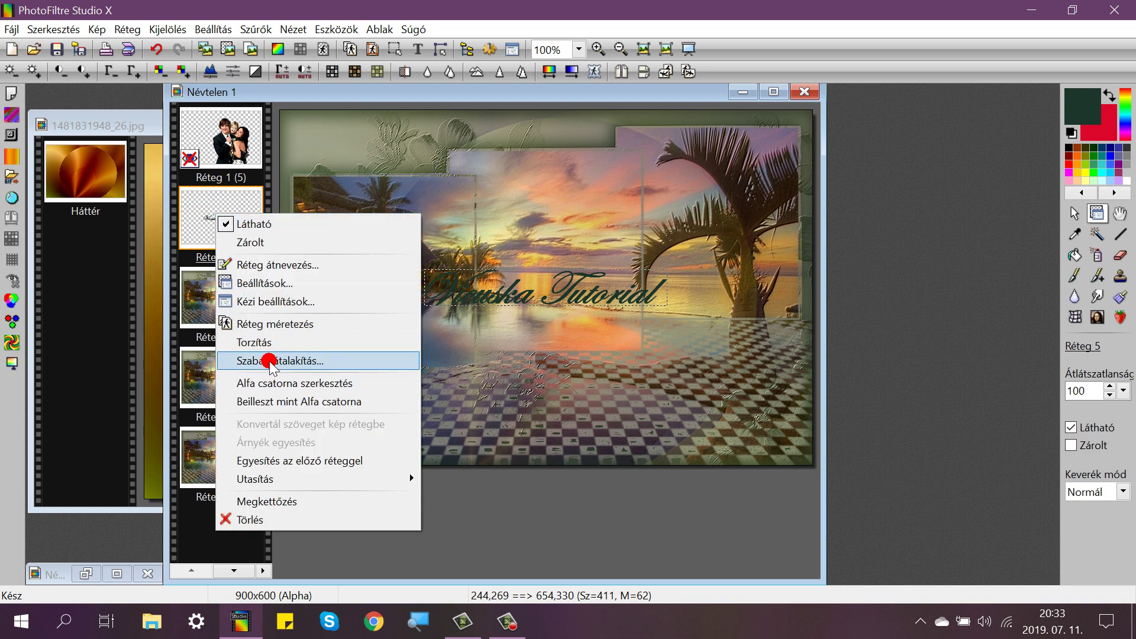
{"action": "left_click", "coordinate": [268, 361]}
{"action": "left_click", "coordinate": [887, 208]}
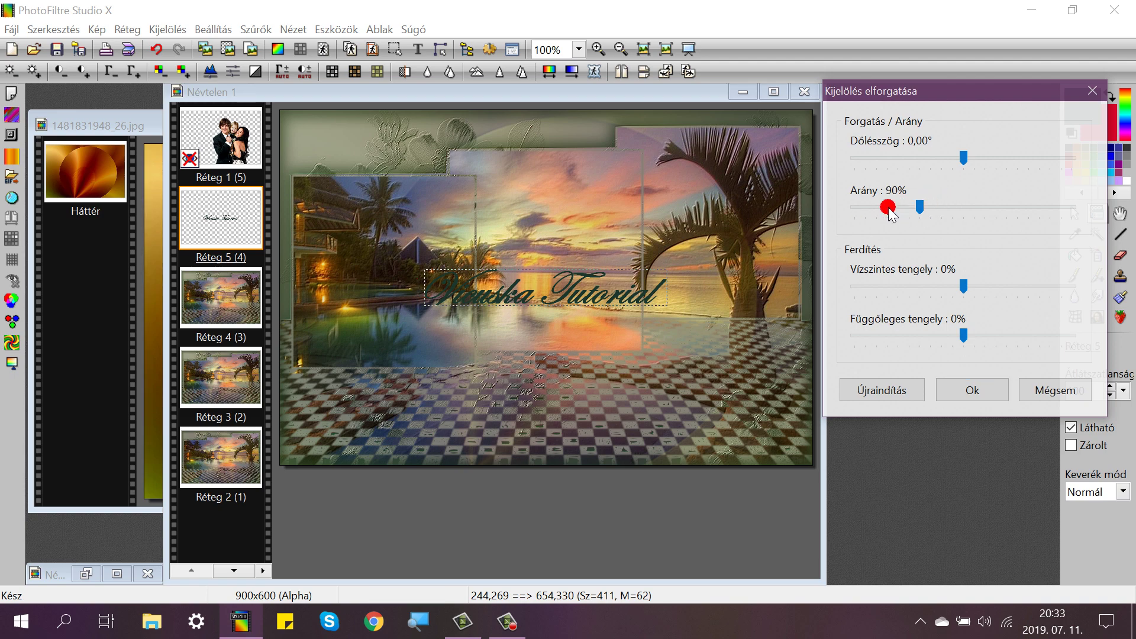
{"action": "left_click", "coordinate": [884, 208]}
{"action": "left_click_drag", "start_coordinate": [885, 212], "coordinate": [881, 211]}
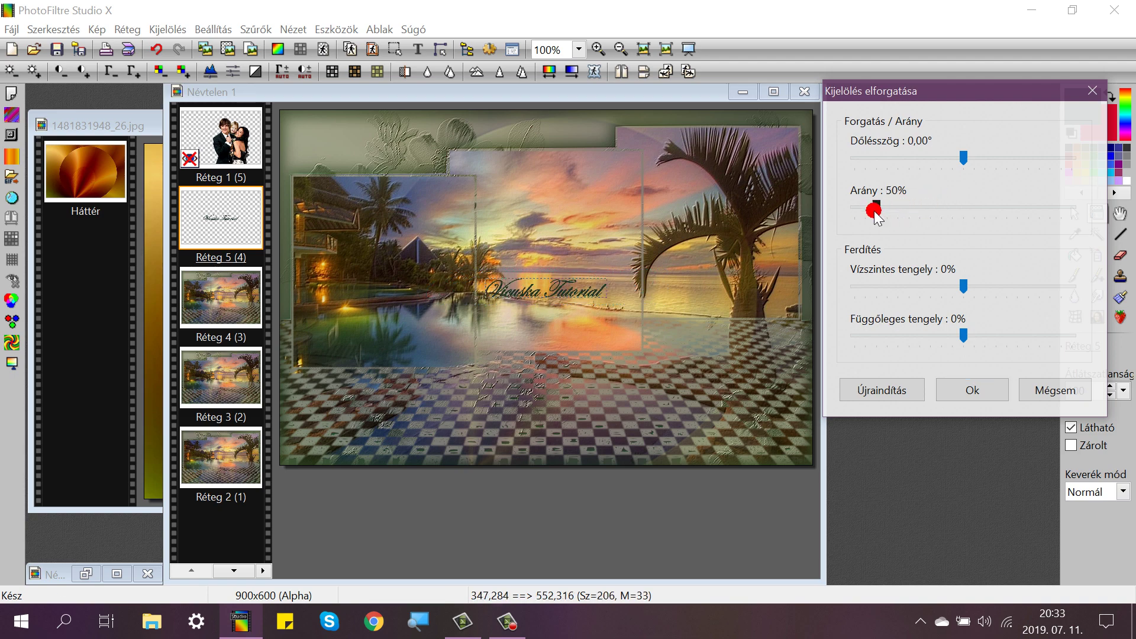
{"action": "left_click", "coordinate": [972, 390]}
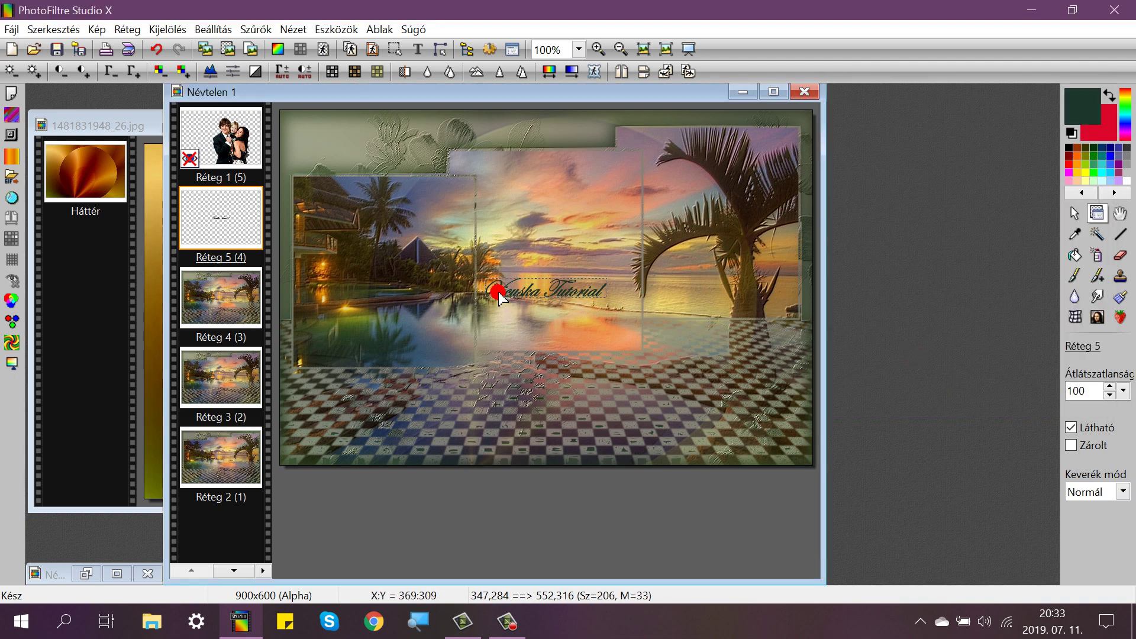
{"action": "mouse_move", "coordinate": [497, 294]}
{"action": "left_mouse_down"}
{"action": "mouse_move", "coordinate": [323, 148]}
{"action": "mouse_move", "coordinate": [271, 153]}
{"action": "mouse_move", "coordinate": [230, 231]}
{"action": "mouse_move", "coordinate": [371, 55]}
{"action": "left_mouse_up"}
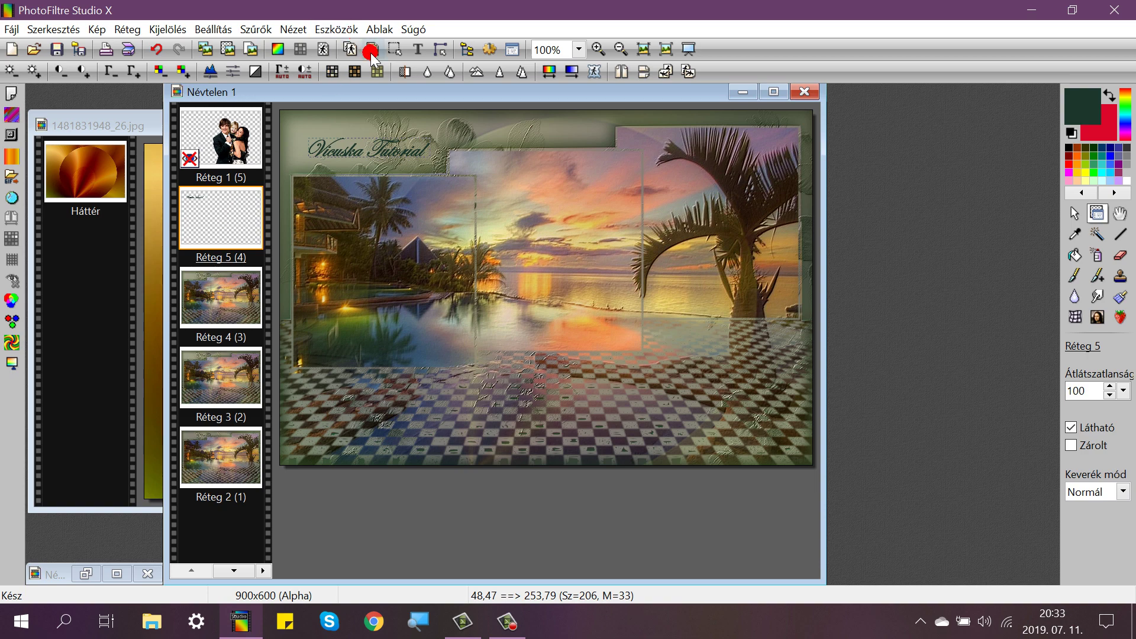
Start a second Edwardian Script ITC text at size 60 containing only the author's nickname, removing the word "Tutorial".
{"action": "left_click", "coordinate": [418, 49]}
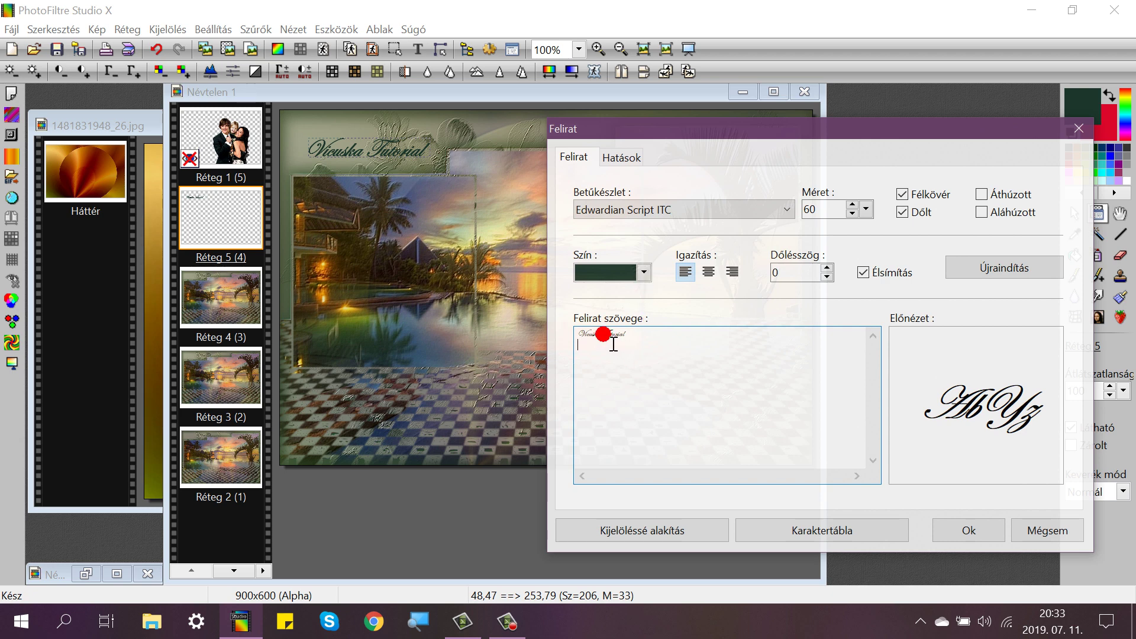
{"action": "left_click_drag", "start_coordinate": [603, 333], "coordinate": [649, 333]}
{"action": "key", "text": "BackSpace"}
Set the new text's color to light grey RGB 240, 240, 240 and insert it into the image.
{"action": "left_click", "coordinate": [628, 274]}
{"action": "mouse_move", "coordinate": [624, 276]}
{"action": "left_mouse_down"}
{"action": "mouse_move", "coordinate": [558, 276]}
{"action": "mouse_move", "coordinate": [469, 236]}
{"action": "mouse_move", "coordinate": [489, 225]}
{"action": "mouse_move", "coordinate": [646, 298]}
{"action": "mouse_move", "coordinate": [620, 267]}
{"action": "left_mouse_up"}
{"action": "left_click", "coordinate": [623, 278]}
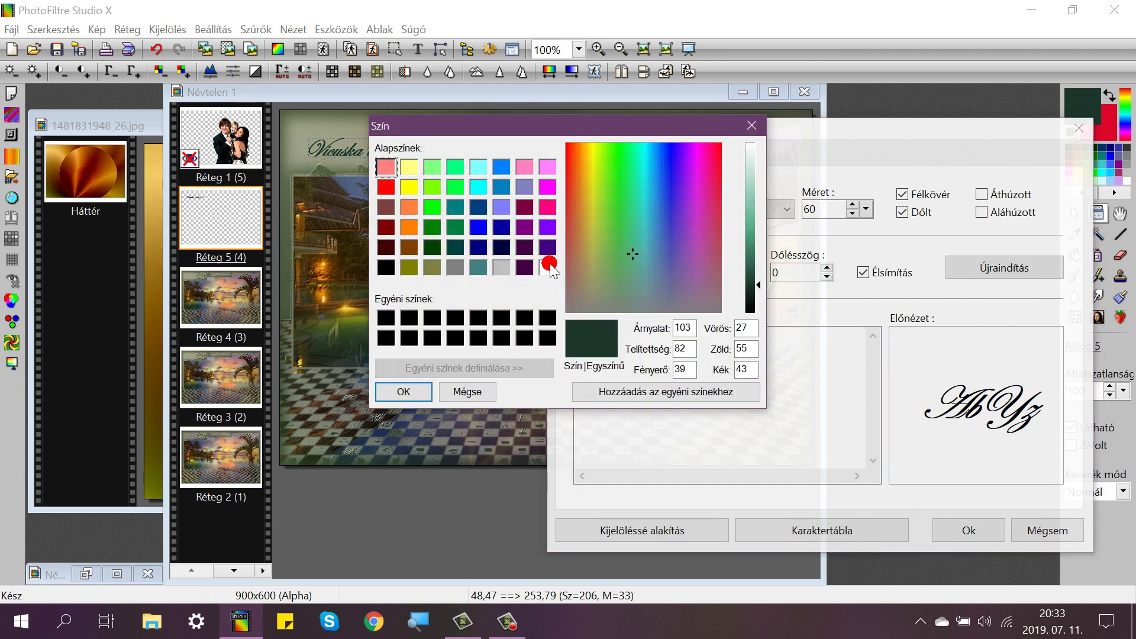
{"action": "left_click", "coordinate": [503, 267]}
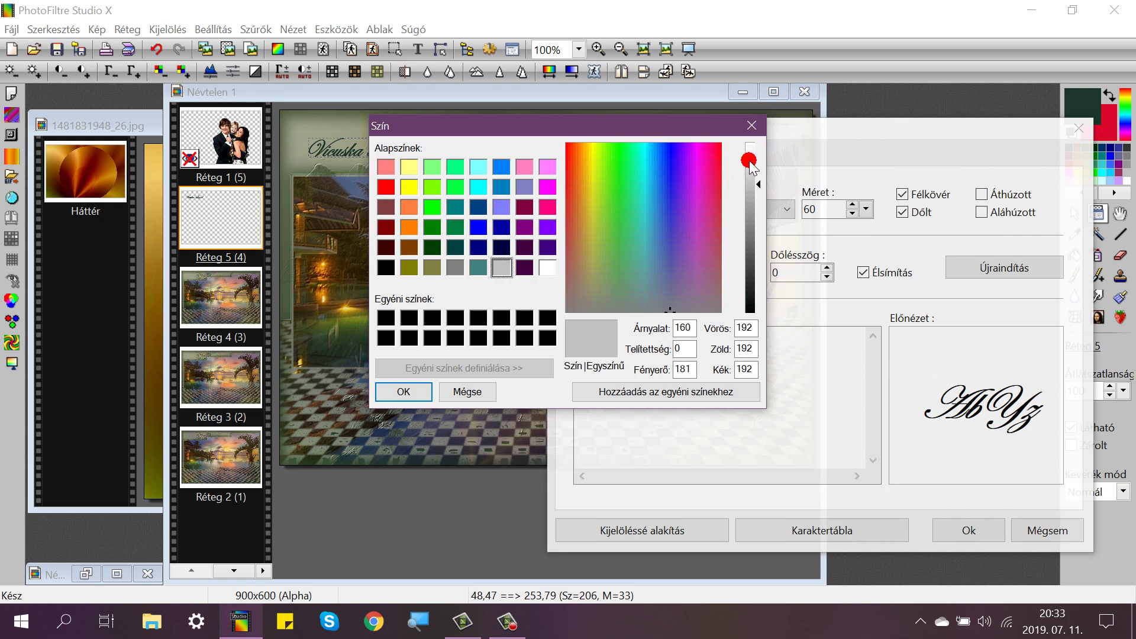
{"action": "left_click", "coordinate": [755, 155]}
{"action": "left_click", "coordinate": [404, 392]}
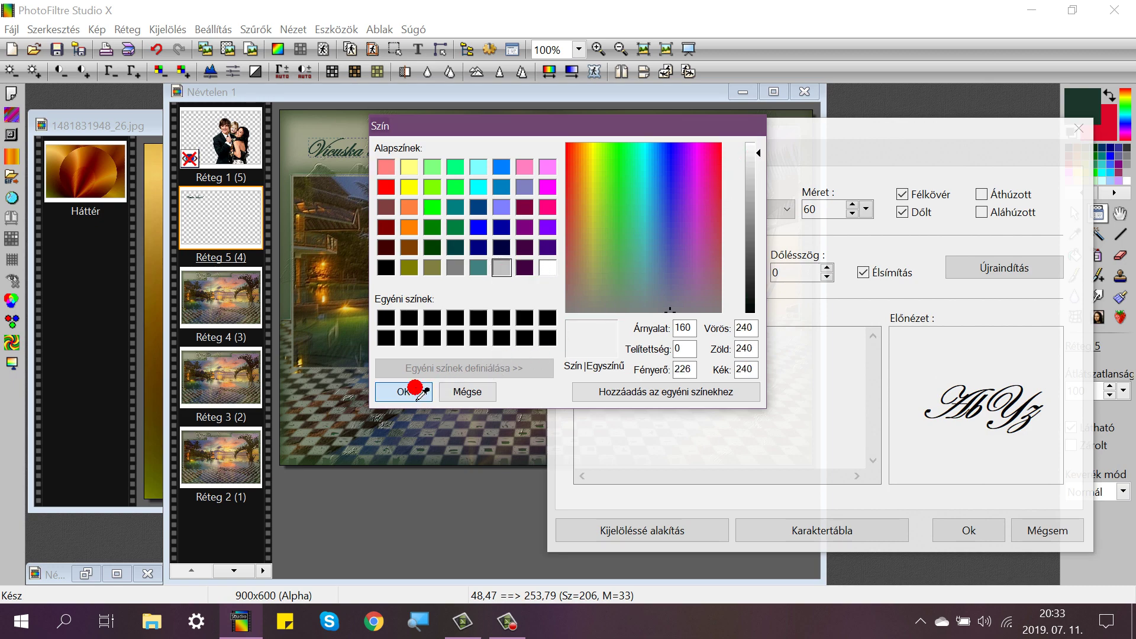
{"action": "left_click", "coordinate": [969, 532]}
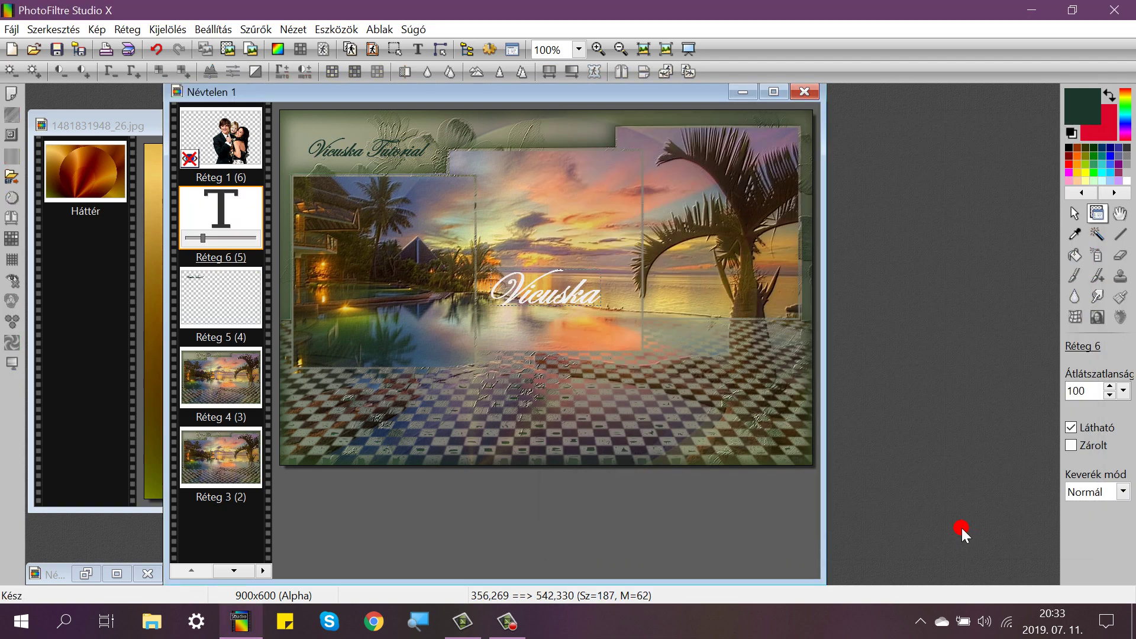
Convert the nickname text layer Réteg 6 to an image layer.
{"action": "right_click", "coordinate": [219, 225]}
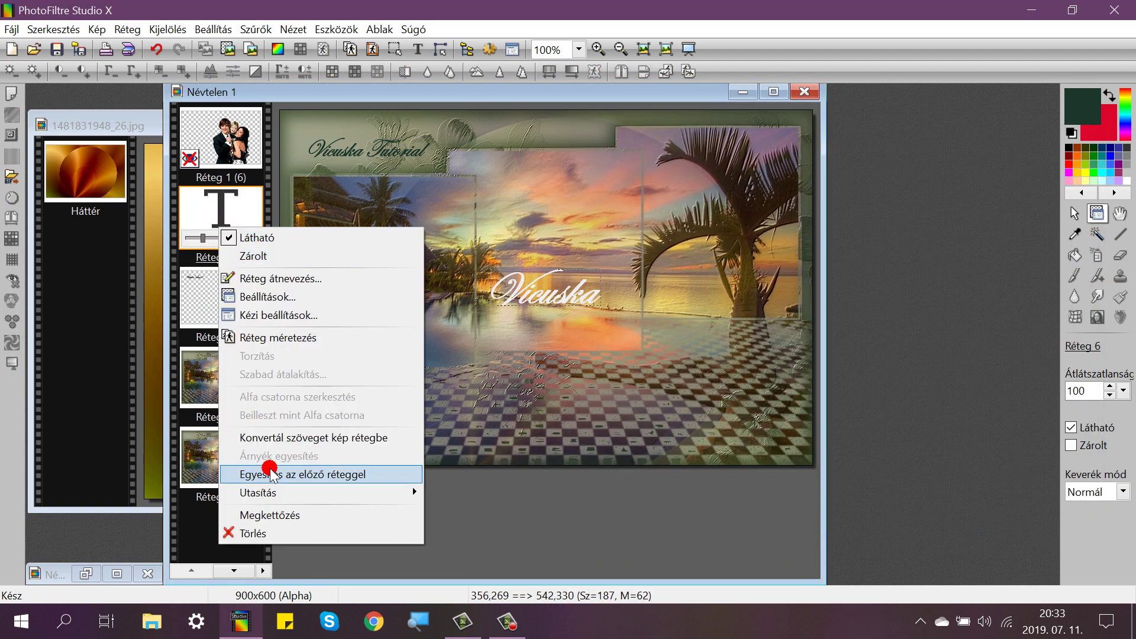
{"action": "left_click", "coordinate": [272, 439]}
{"action": "left_click", "coordinate": [227, 229]}
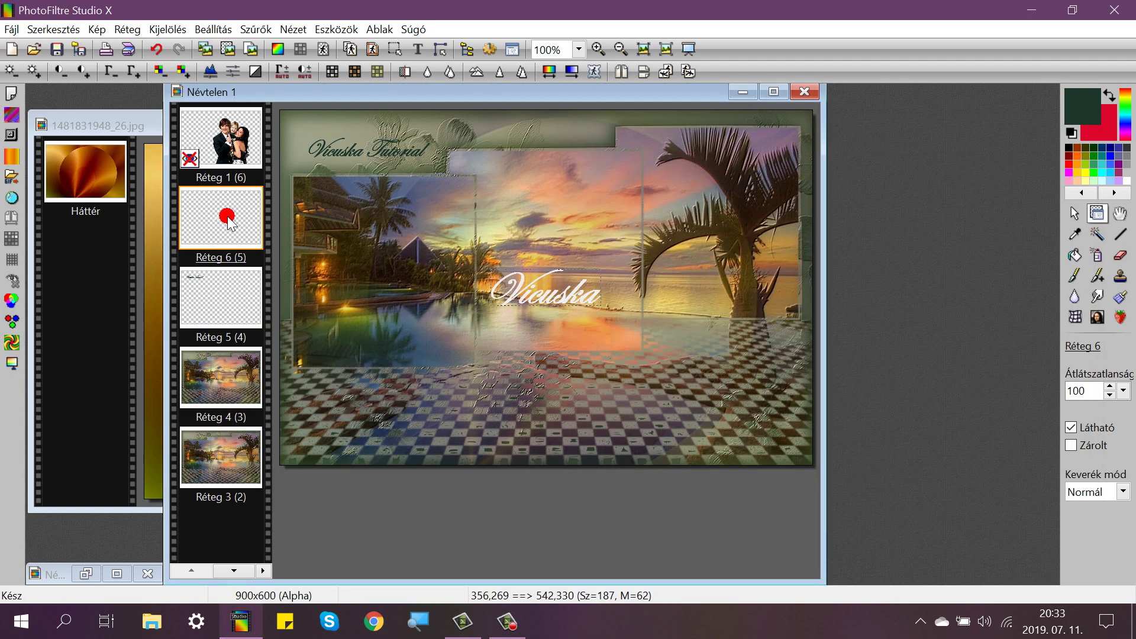
{"action": "left_click_drag", "start_coordinate": [231, 227], "coordinate": [446, 141]}
Scale the nickname on Réteg 6 to 60% with free transform and place it at the sunset photo's lower-right corner.
{"action": "right_click", "coordinate": [219, 216]}
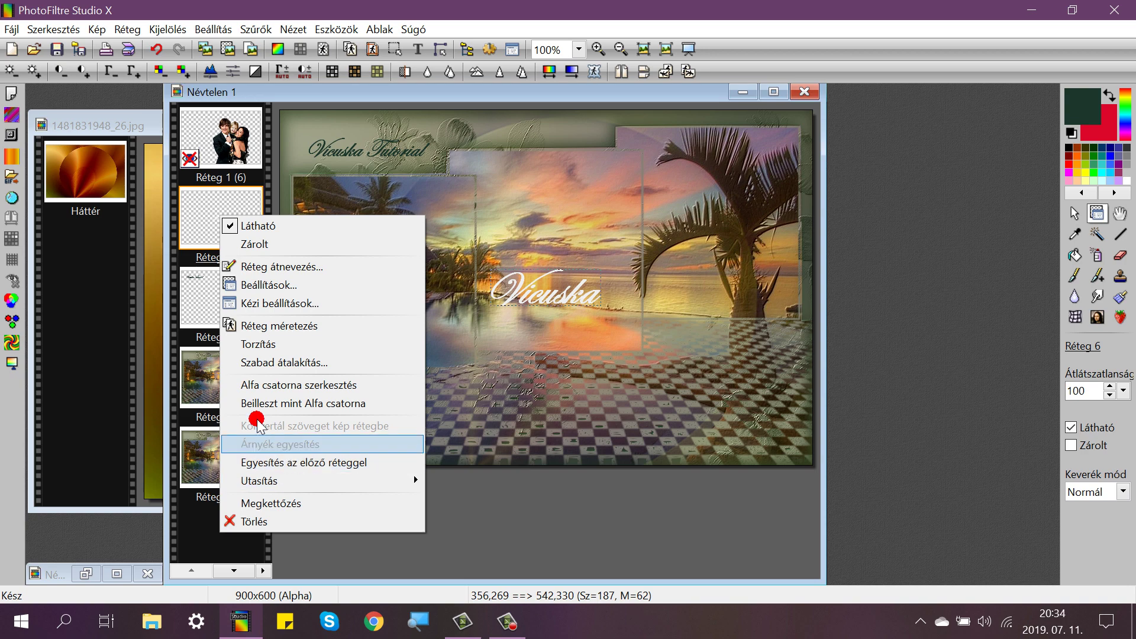
{"action": "left_click", "coordinate": [190, 225]}
{"action": "right_click", "coordinate": [223, 225]}
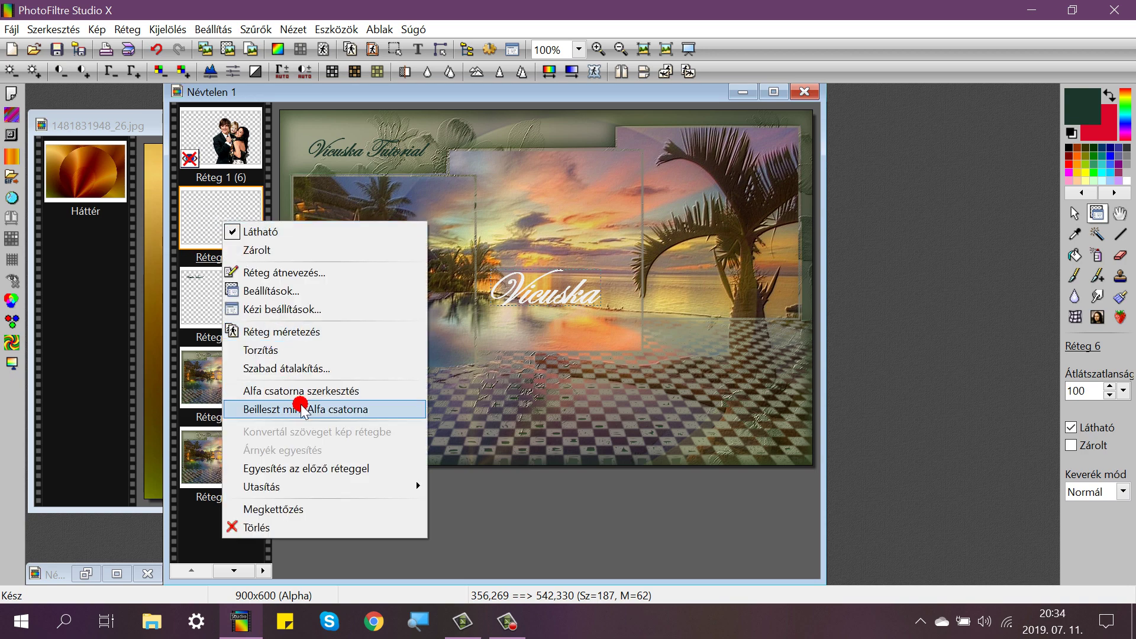
{"action": "left_click", "coordinate": [288, 363]}
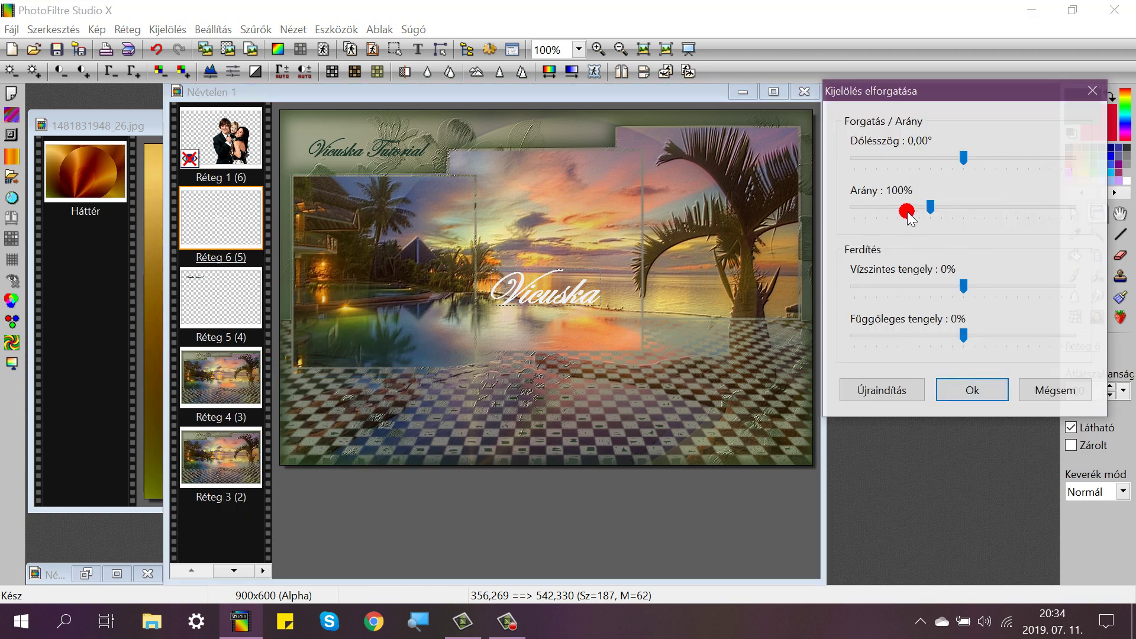
{"action": "left_click_drag", "start_coordinate": [905, 211], "coordinate": [884, 209]}
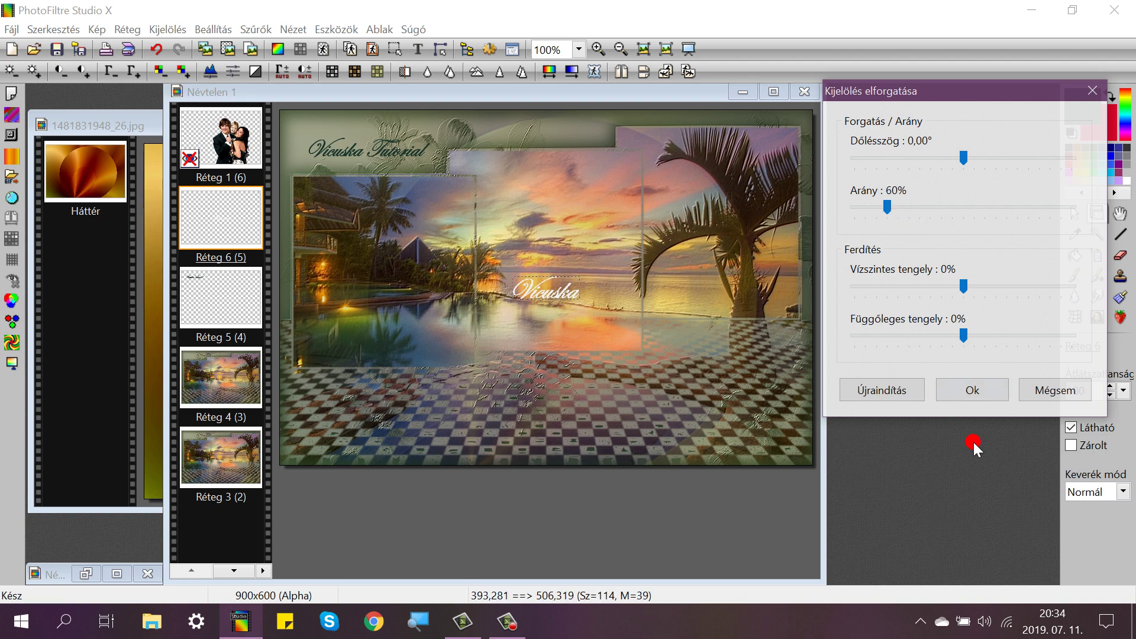
{"action": "left_click", "coordinate": [969, 390]}
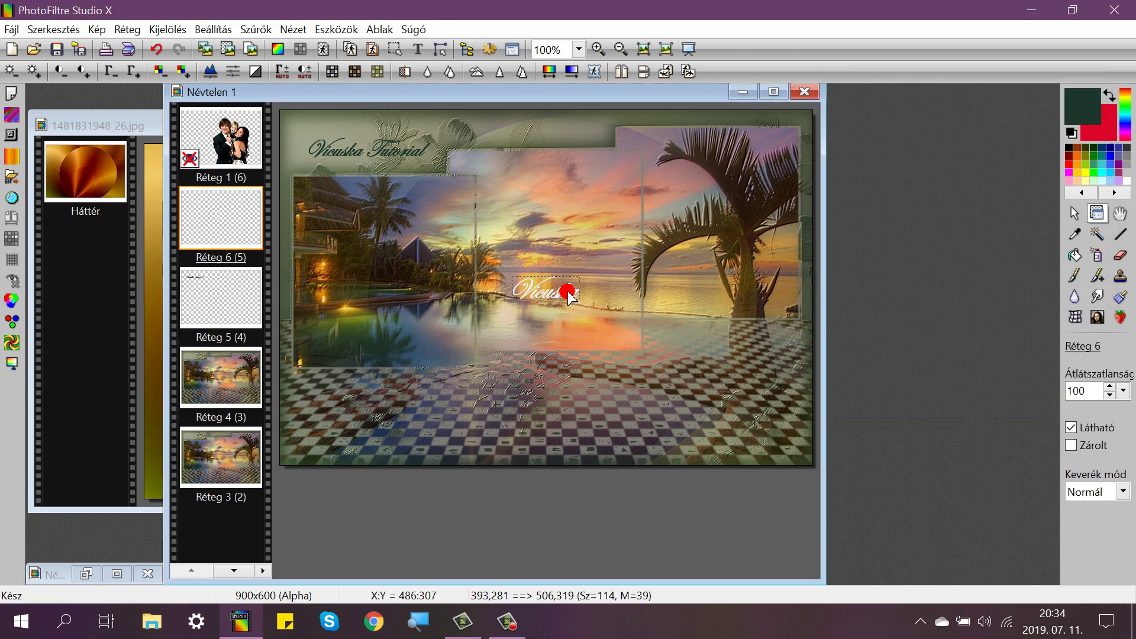
{"action": "left_click_drag", "start_coordinate": [565, 293], "coordinate": [788, 343]}
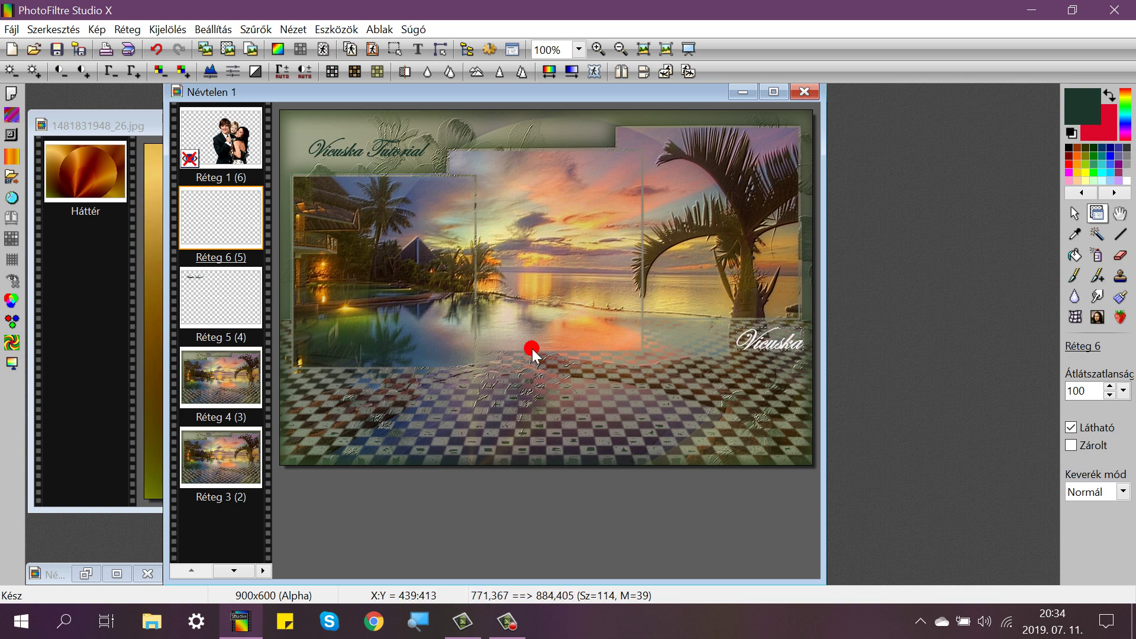
Merge the nickname layer Réteg 6 with the signature layer Réteg 5 beneath it.
{"action": "left_click_drag", "start_coordinate": [419, 98], "coordinate": [412, 97]}
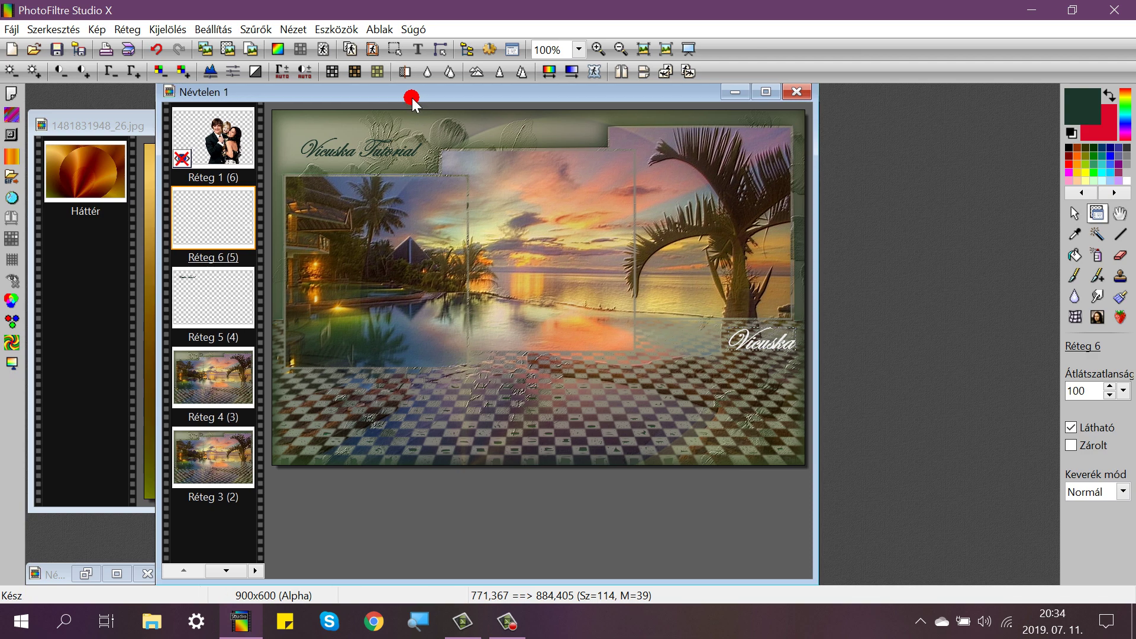
{"action": "right_click", "coordinate": [219, 222]}
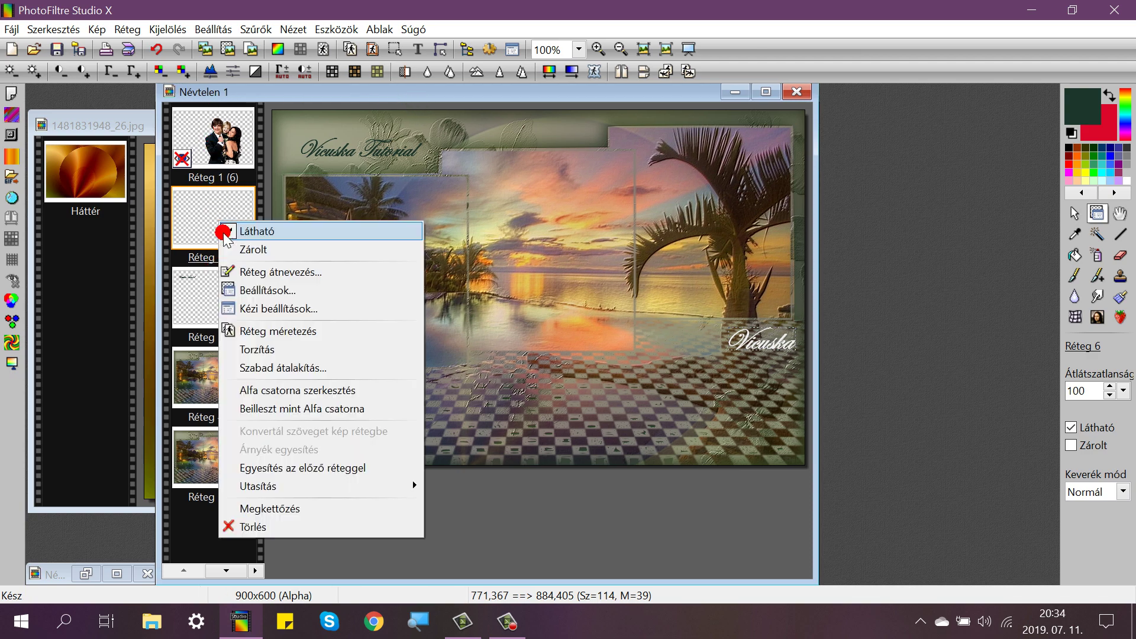
{"action": "left_click", "coordinate": [275, 467]}
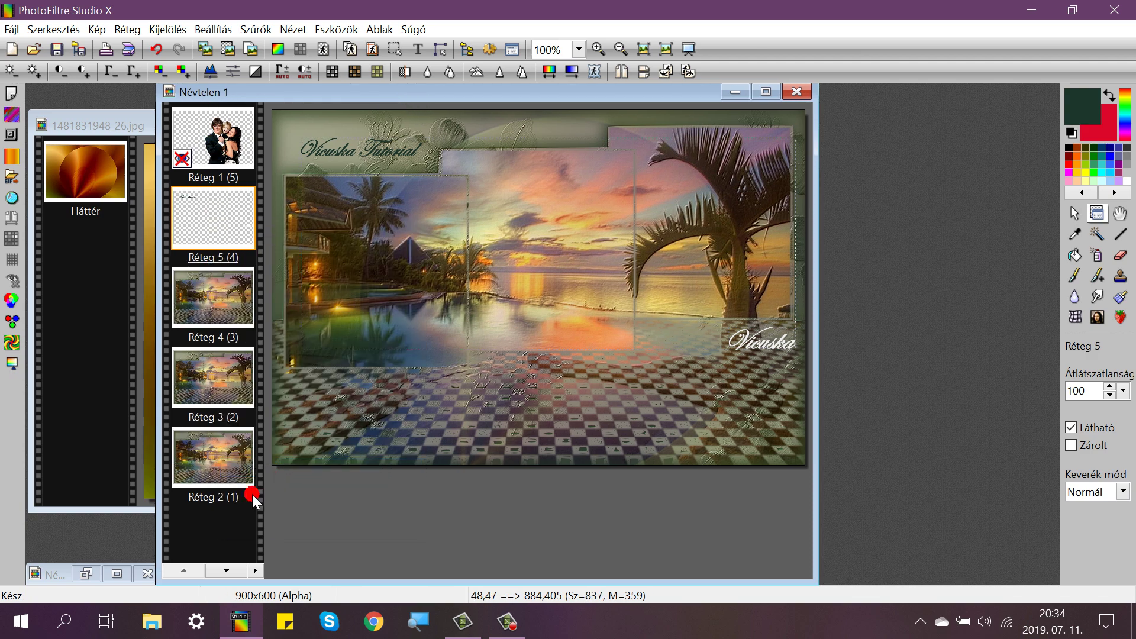
Duplicate the combined signature layer Réteg 5 and merge the lower copy into Réteg 4.
{"action": "left_click", "coordinate": [223, 572]}
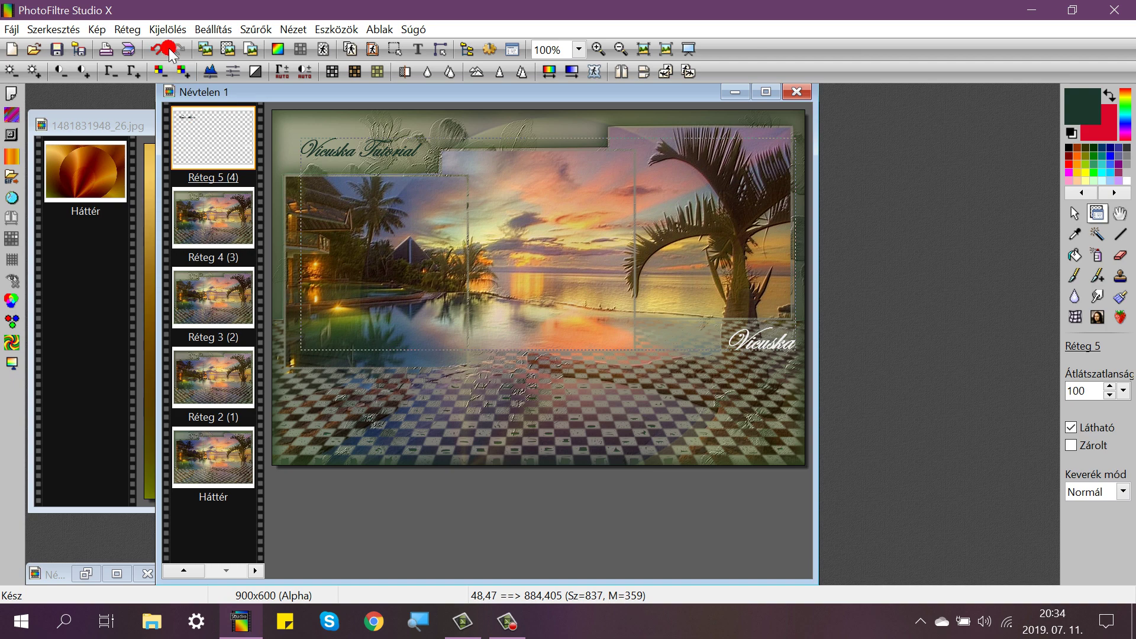
{"action": "left_click", "coordinate": [156, 29]}
{"action": "left_click", "coordinate": [156, 30]}
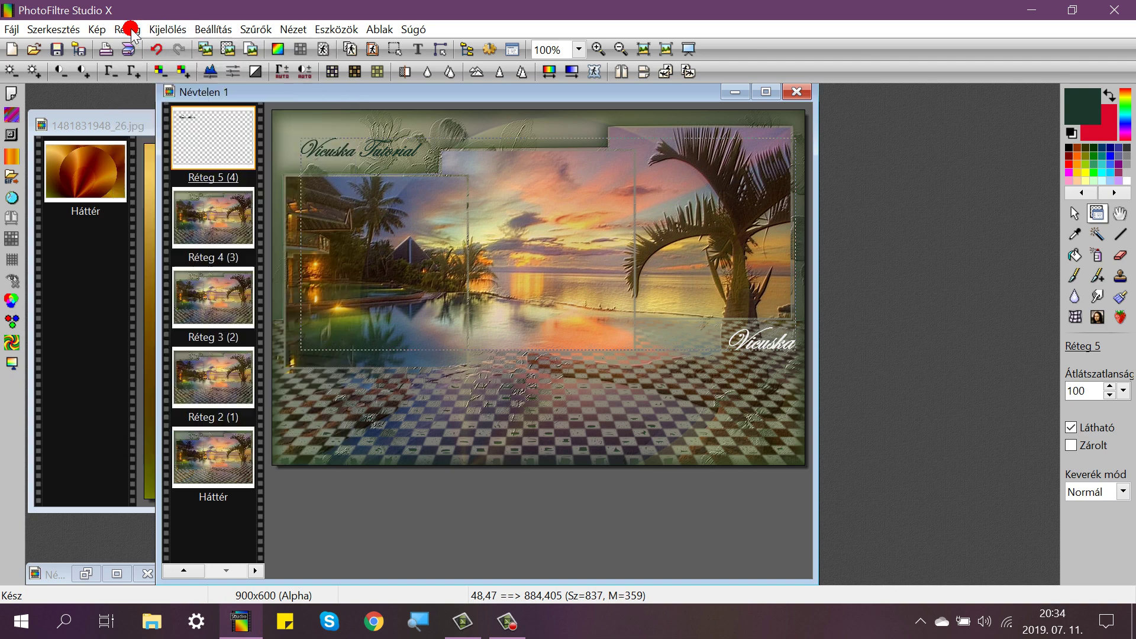
{"action": "left_click", "coordinate": [128, 30]}
{"action": "left_click", "coordinate": [151, 67]}
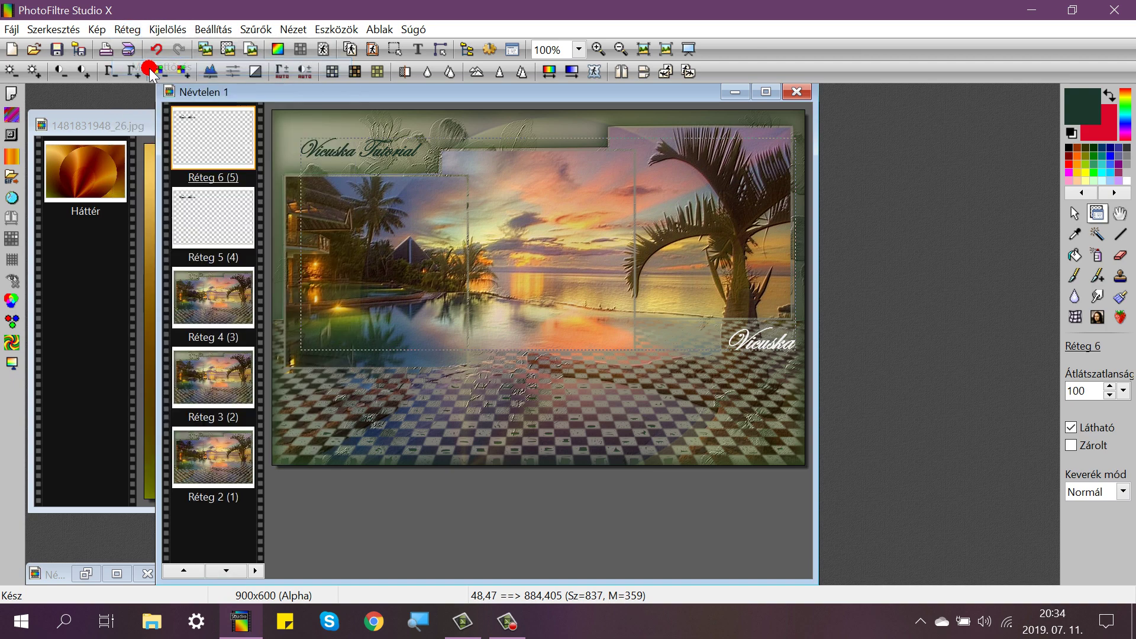
{"action": "right_click", "coordinate": [218, 236]}
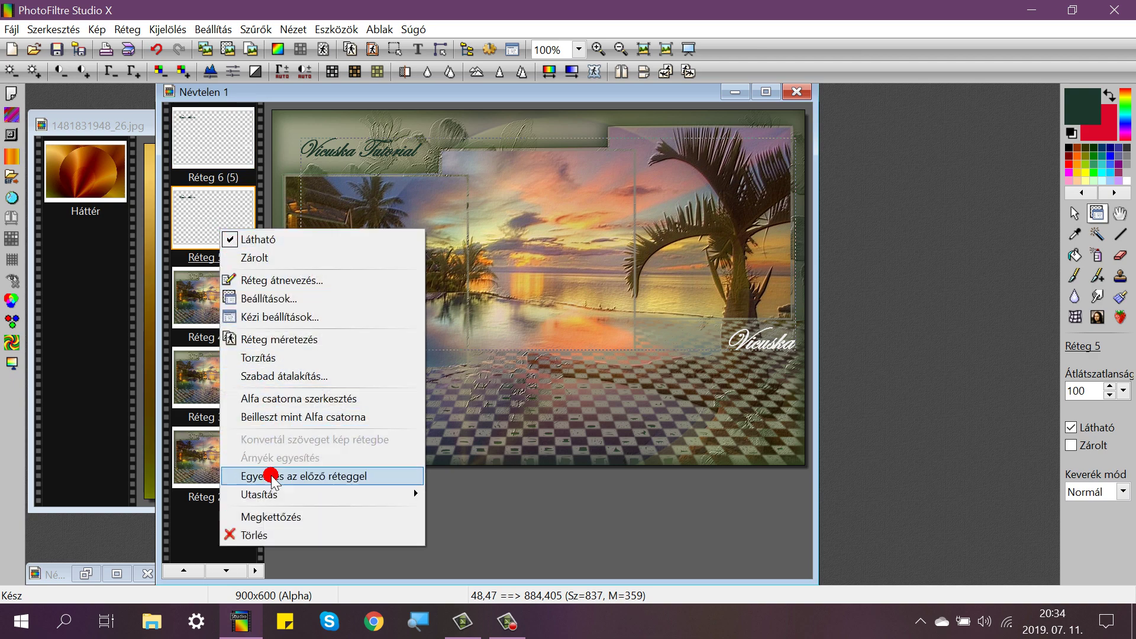
{"action": "left_click", "coordinate": [272, 477]}
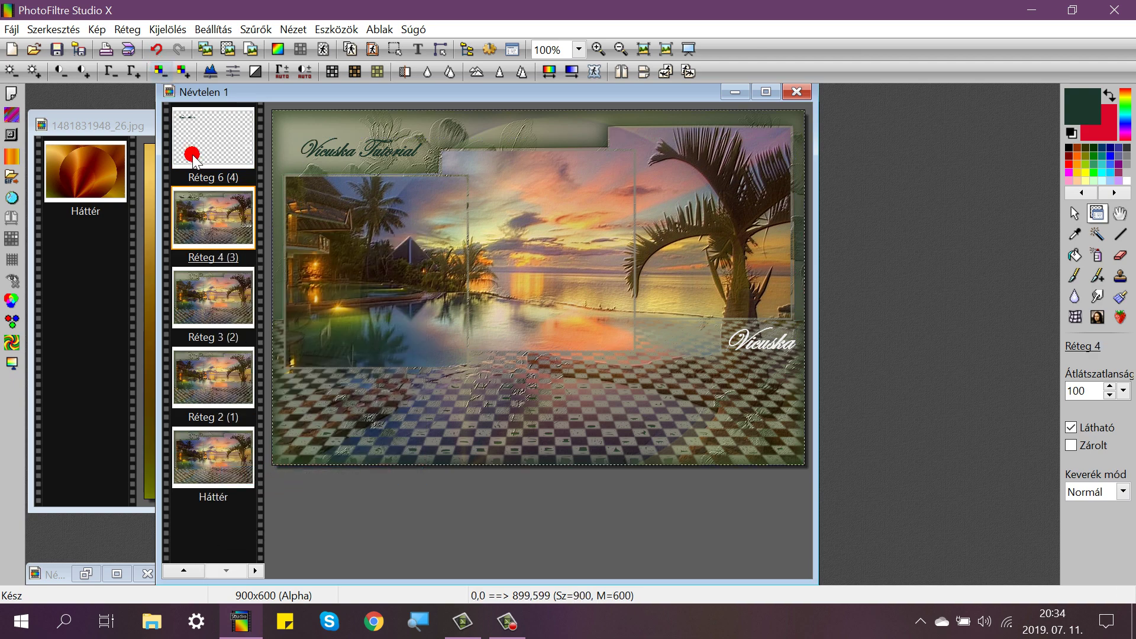
Move the signature layer Réteg 6 below Réteg 4, duplicate it and merge the lower copy into Réteg 3.
{"action": "left_click_drag", "start_coordinate": [197, 157], "coordinate": [198, 222]}
{"action": "left_click", "coordinate": [127, 29]}
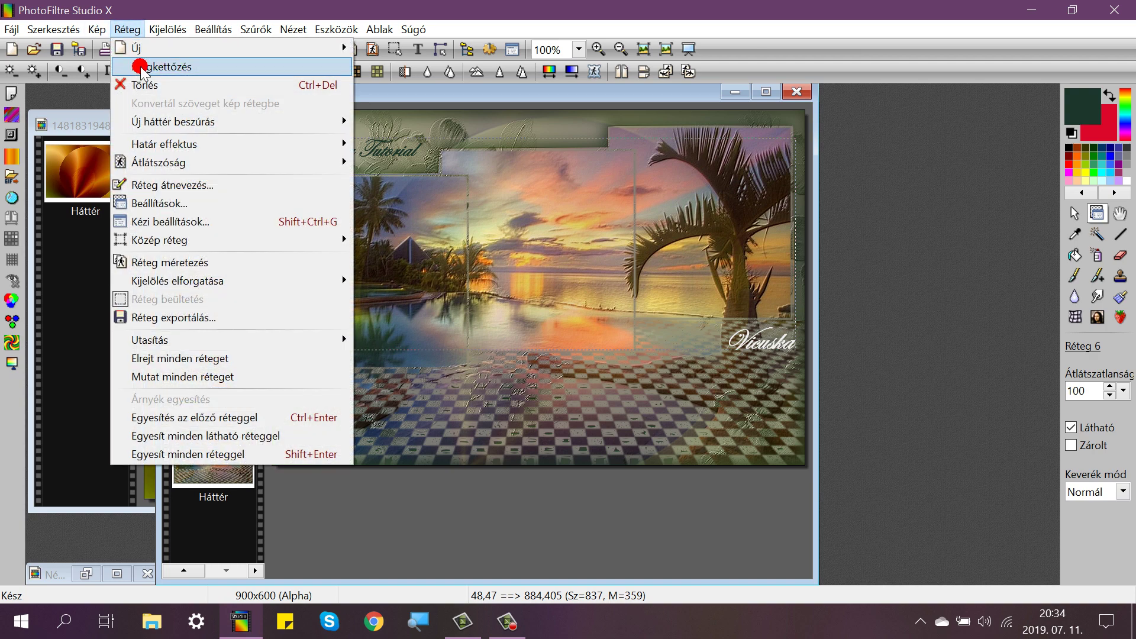
{"action": "left_click", "coordinate": [142, 63]}
{"action": "right_click", "coordinate": [215, 309]}
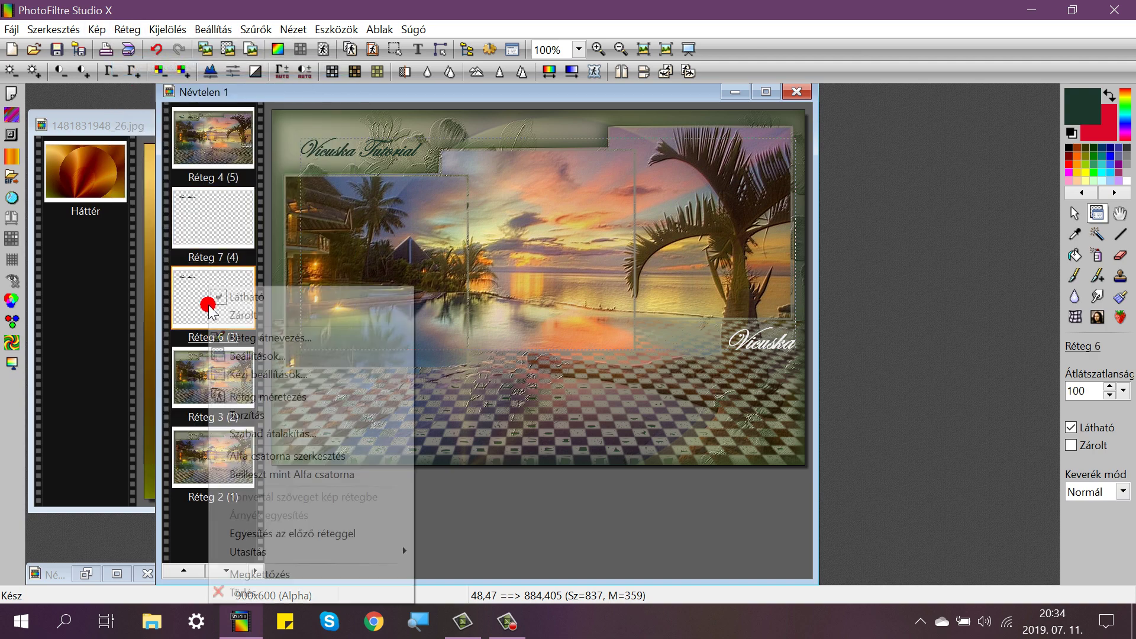
{"action": "left_click", "coordinate": [256, 535]}
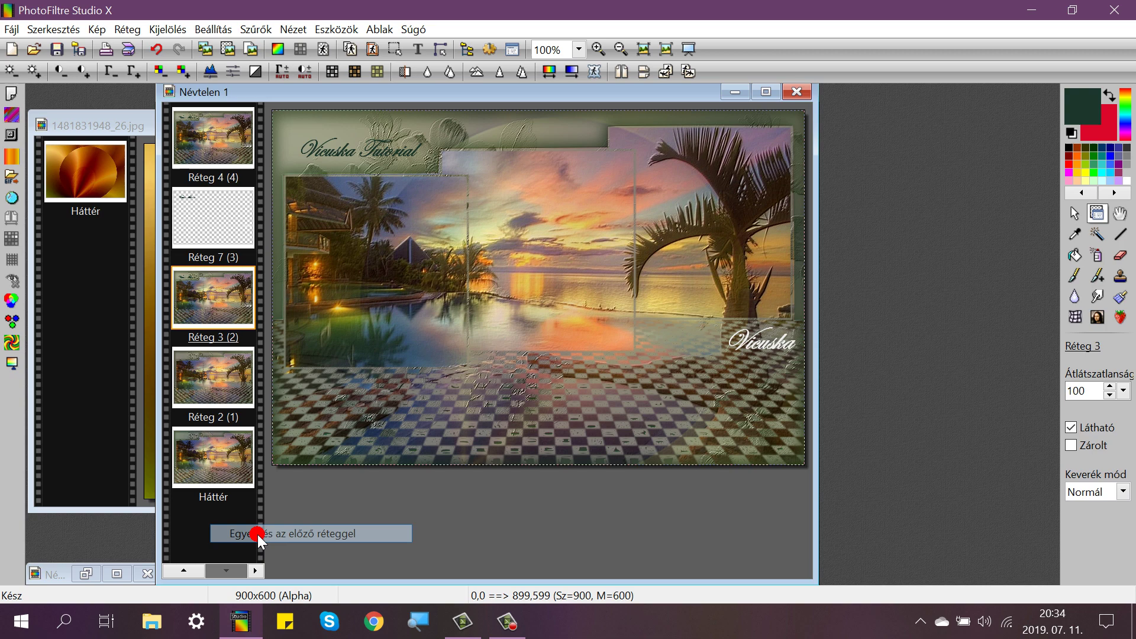
Move the signature layer Réteg 7 below Réteg 3, duplicate it, and merge one copy into Réteg 2 with the other placed beneath.
{"action": "left_click", "coordinate": [202, 213]}
{"action": "left_click_drag", "start_coordinate": [202, 213], "coordinate": [203, 313]}
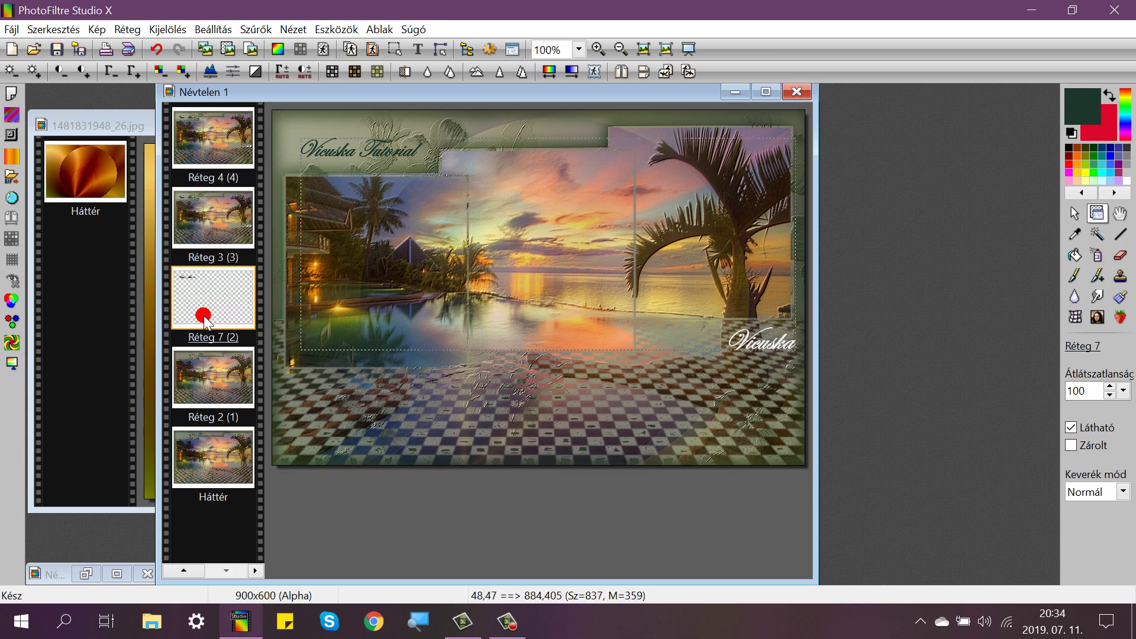
{"action": "left_click", "coordinate": [132, 29]}
{"action": "left_click", "coordinate": [152, 65]}
{"action": "left_click_drag", "start_coordinate": [214, 391], "coordinate": [222, 451]}
{"action": "right_click", "coordinate": [220, 290]}
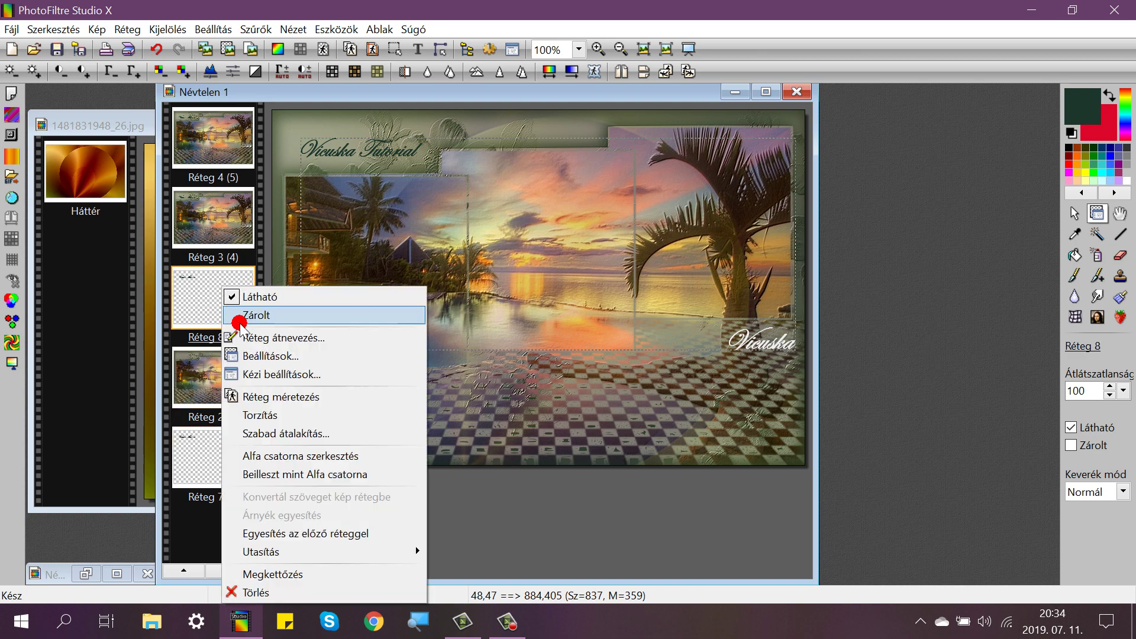
{"action": "left_click", "coordinate": [257, 539]}
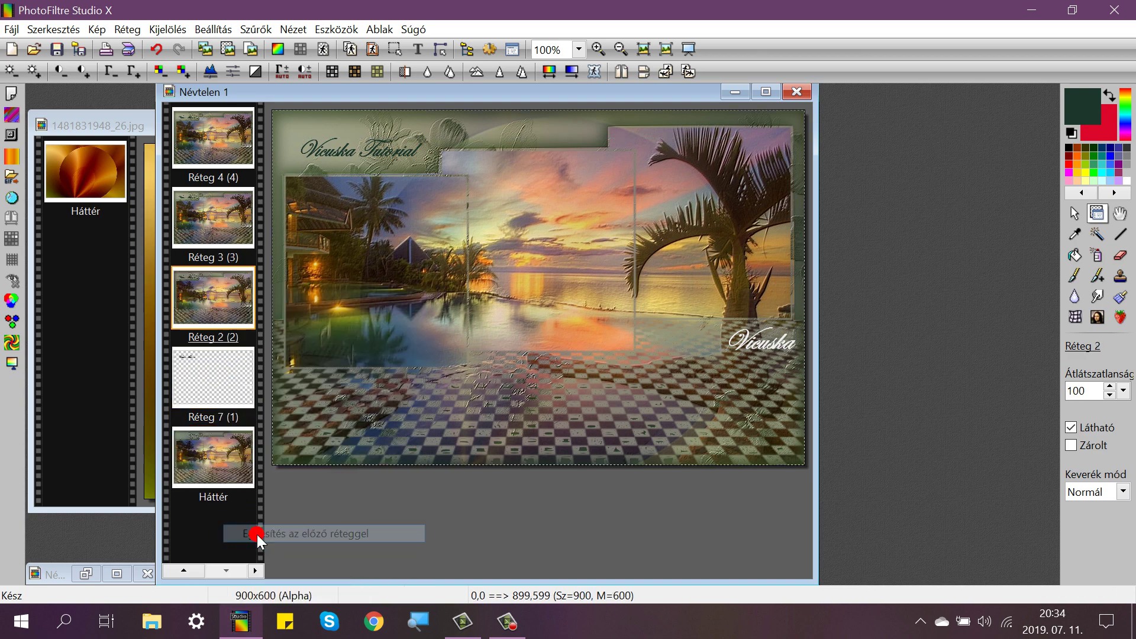
Merge the remaining signature layer Réteg 7 into the background layer Háttér.
{"action": "left_click", "coordinate": [212, 365]}
{"action": "right_click", "coordinate": [212, 367]}
{"action": "left_click", "coordinate": [269, 294]}
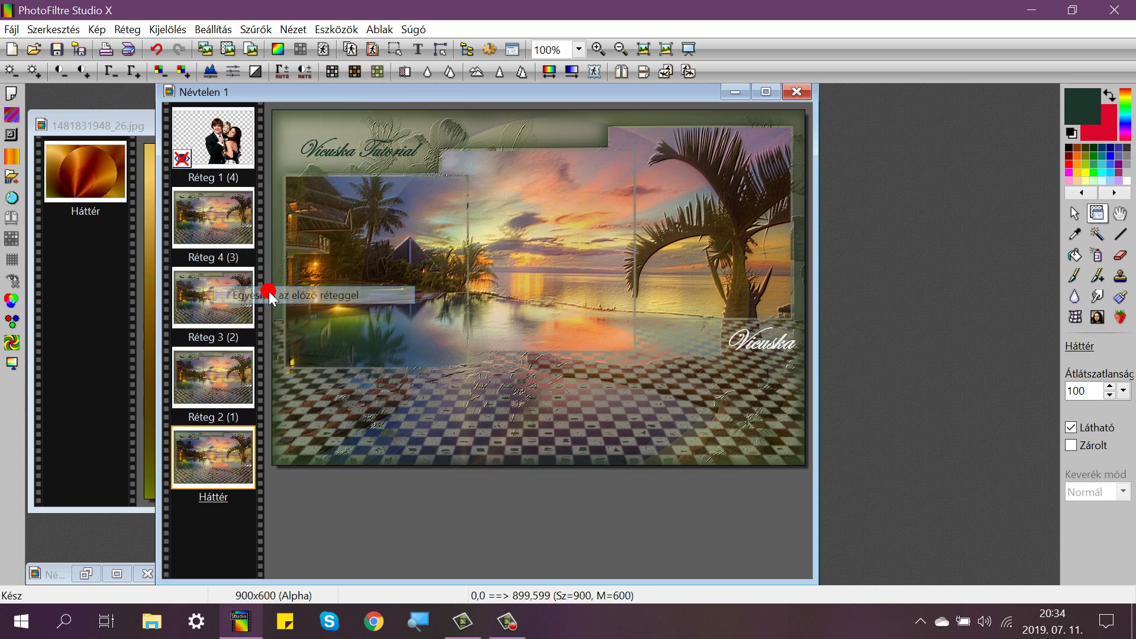
Hide Réteg 4, Réteg 3, Réteg 2 and Háttér one after another to check the signatures on each layer.
{"action": "left_click", "coordinate": [219, 215]}
{"action": "right_click", "coordinate": [219, 215]}
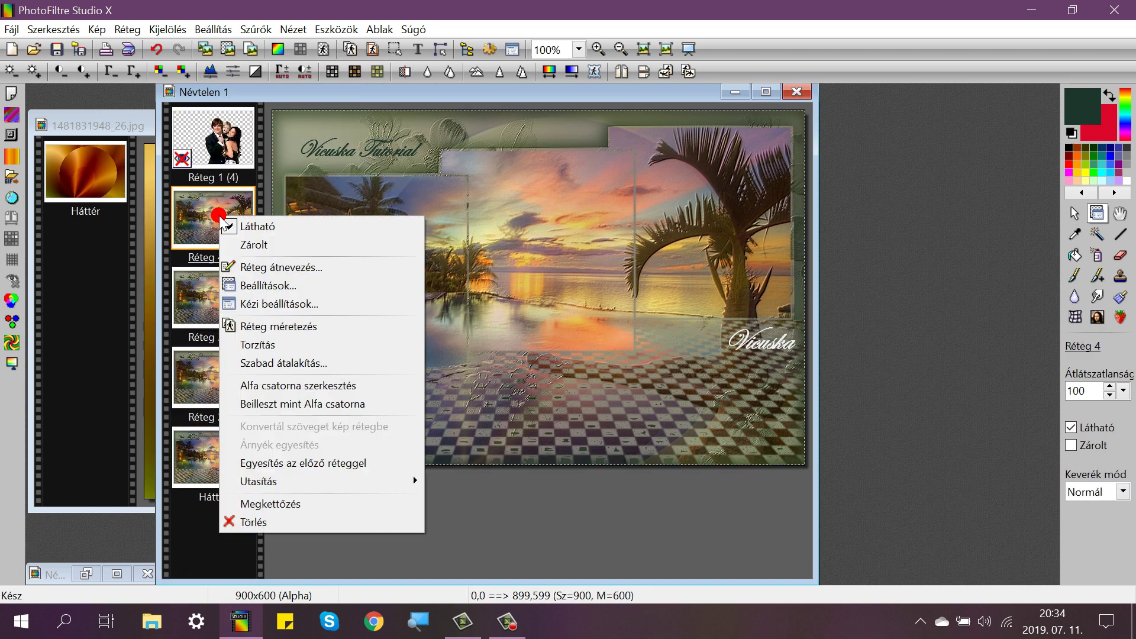
{"action": "left_click", "coordinate": [244, 226]}
{"action": "left_click", "coordinate": [216, 289]}
{"action": "right_click", "coordinate": [217, 289]}
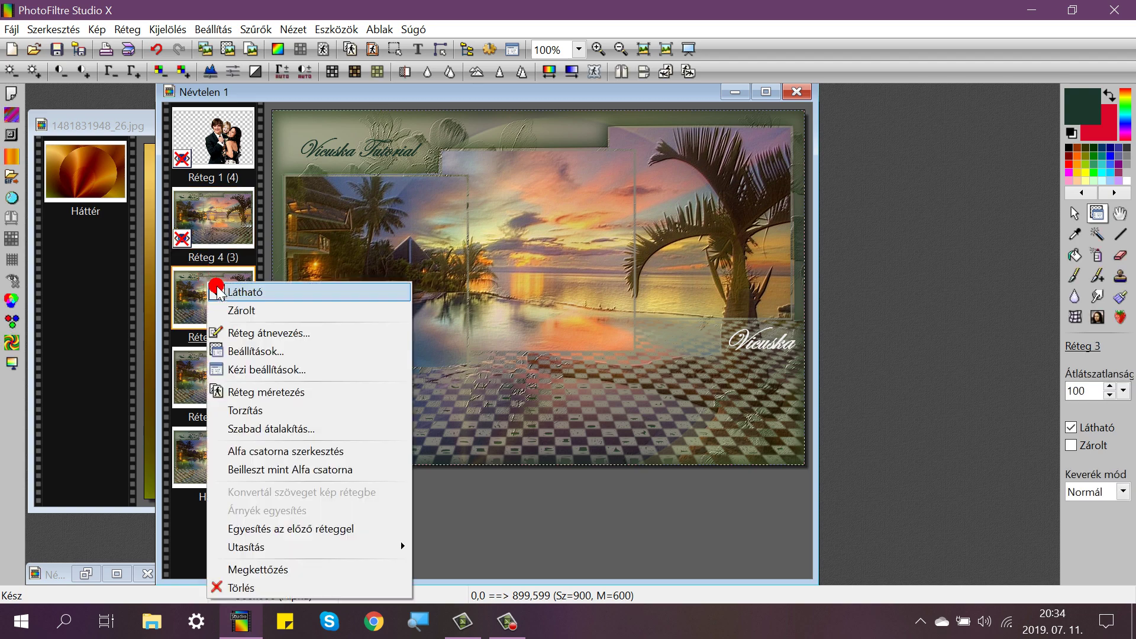
{"action": "left_click", "coordinate": [234, 294]}
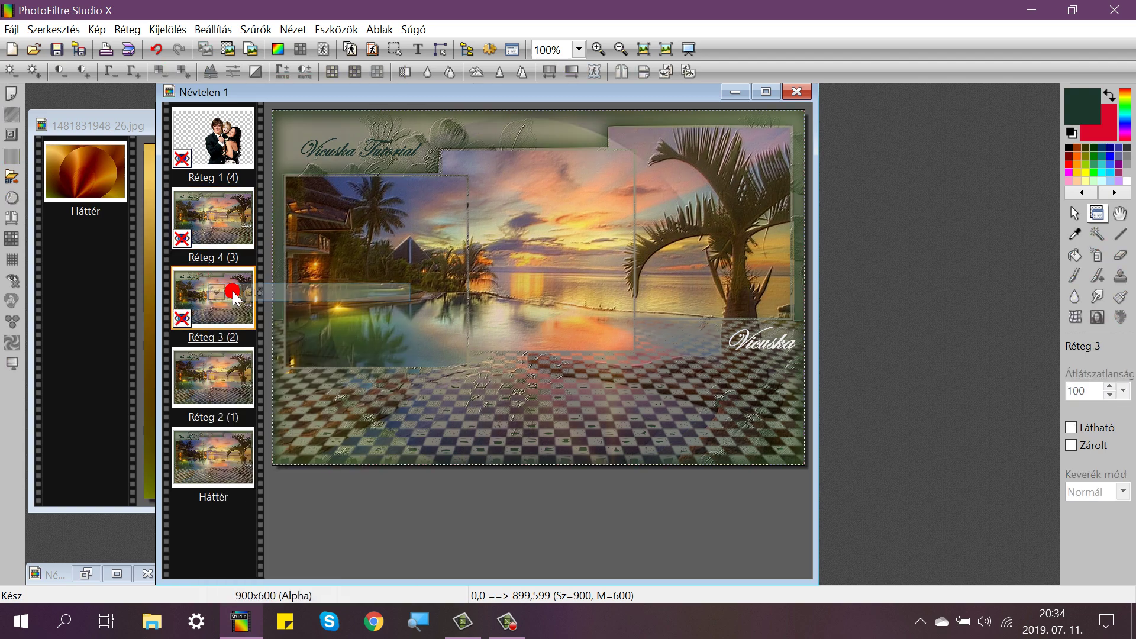
{"action": "left_click", "coordinate": [219, 354]}
{"action": "right_click", "coordinate": [219, 354]}
{"action": "left_click", "coordinate": [266, 59]}
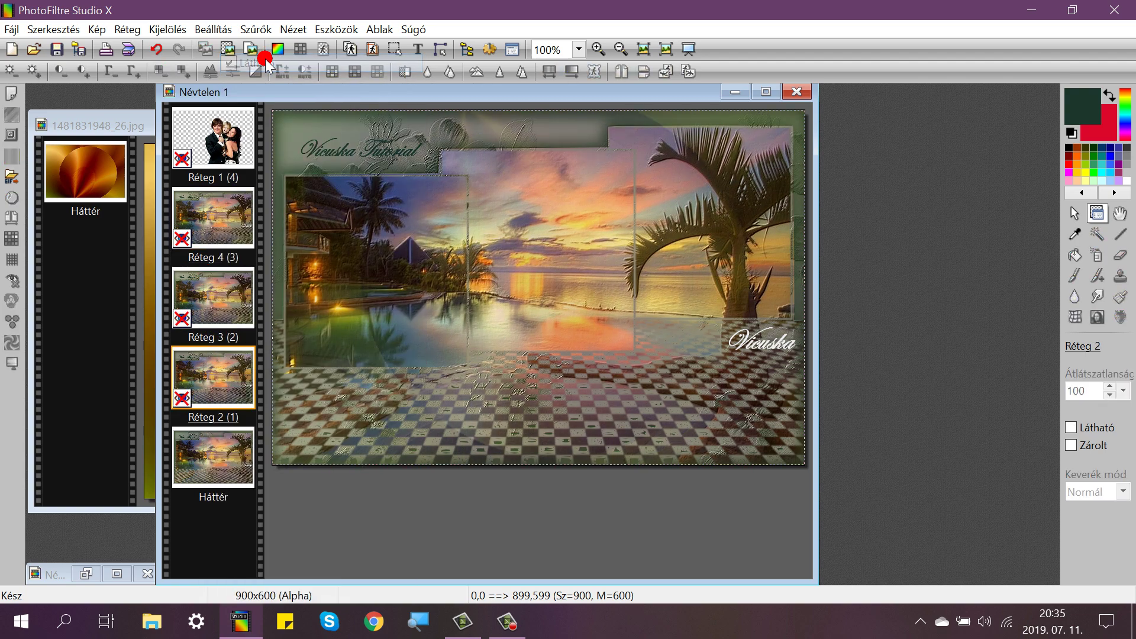
{"action": "left_click", "coordinate": [212, 454]}
{"action": "right_click", "coordinate": [212, 455]}
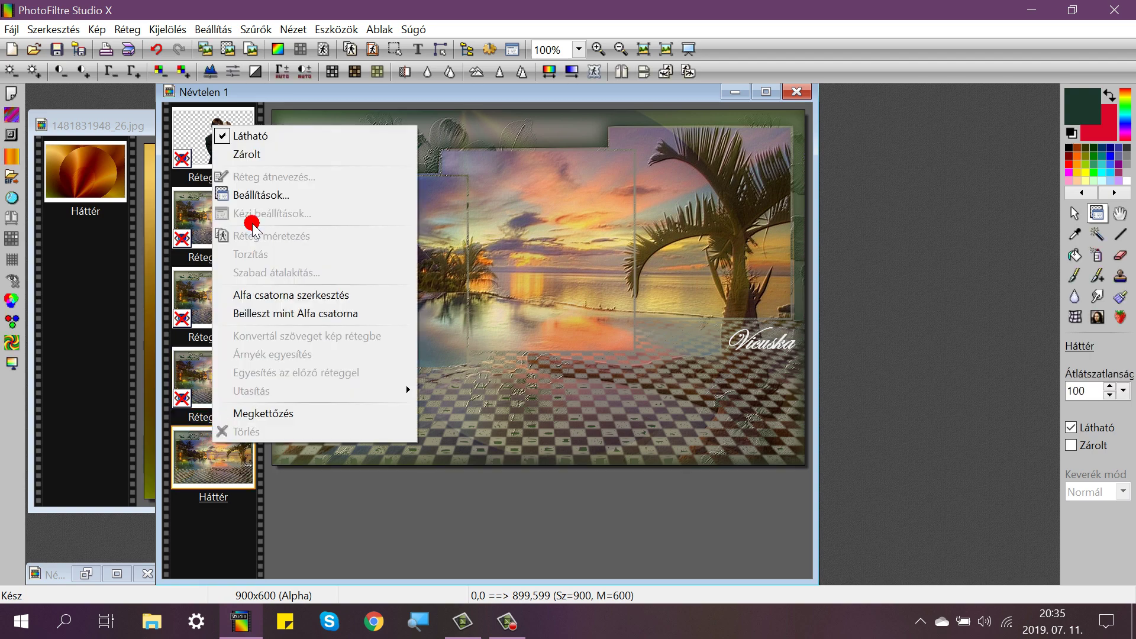
{"action": "left_click", "coordinate": [251, 128]}
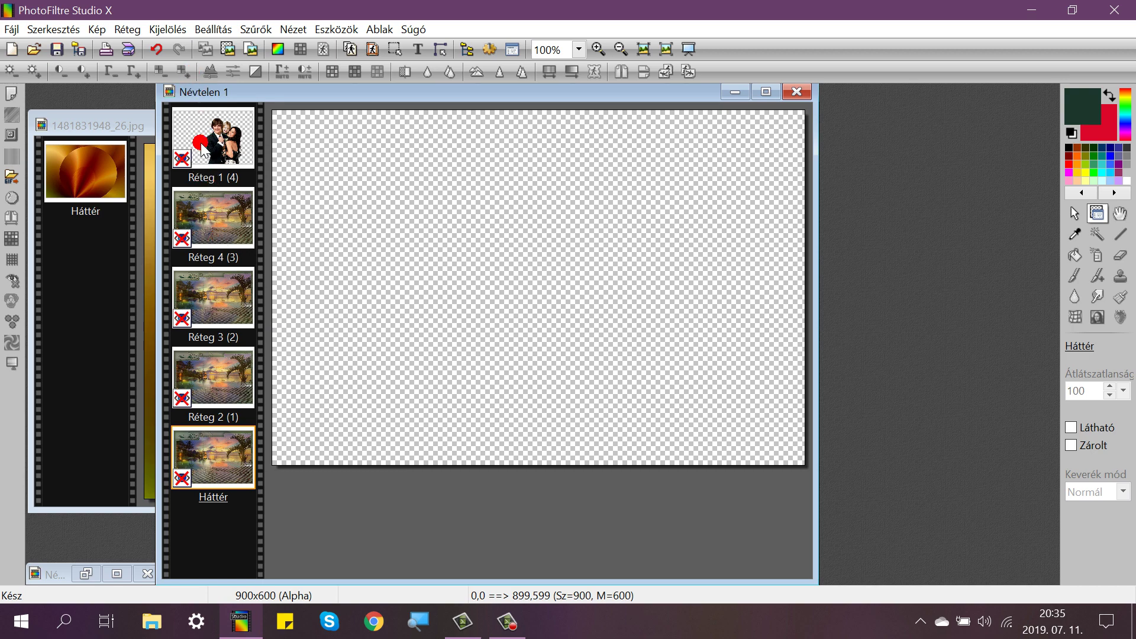
Undo the hiding of the four background layers.
{"action": "left_click", "coordinate": [154, 49]}
{"action": "left_click", "coordinate": [155, 50]}
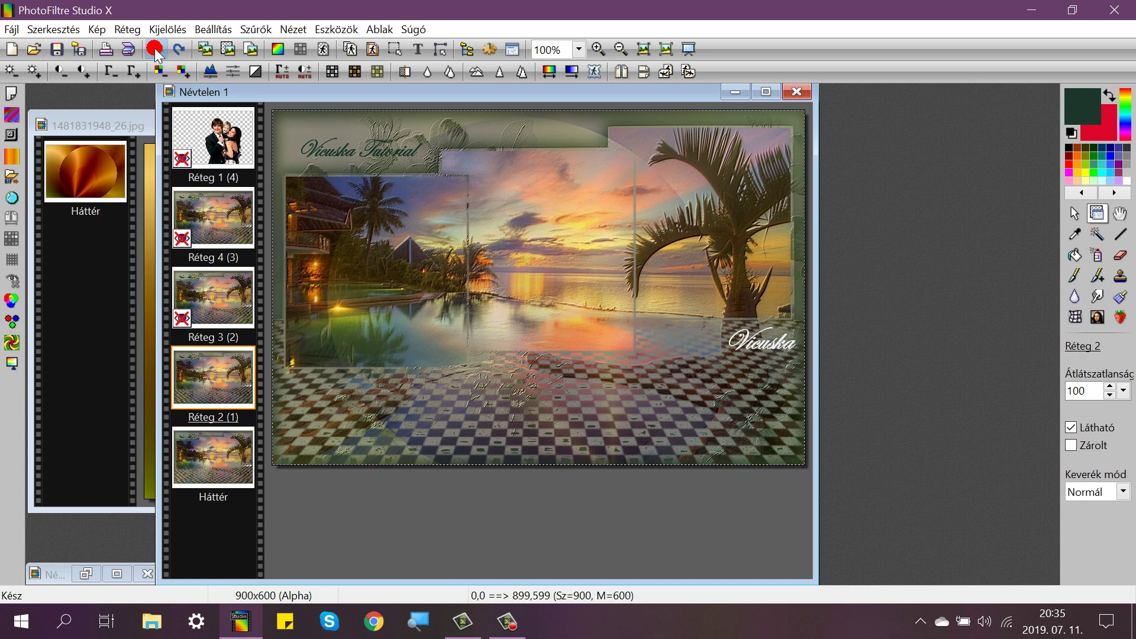
{"action": "left_click", "coordinate": [154, 49]}
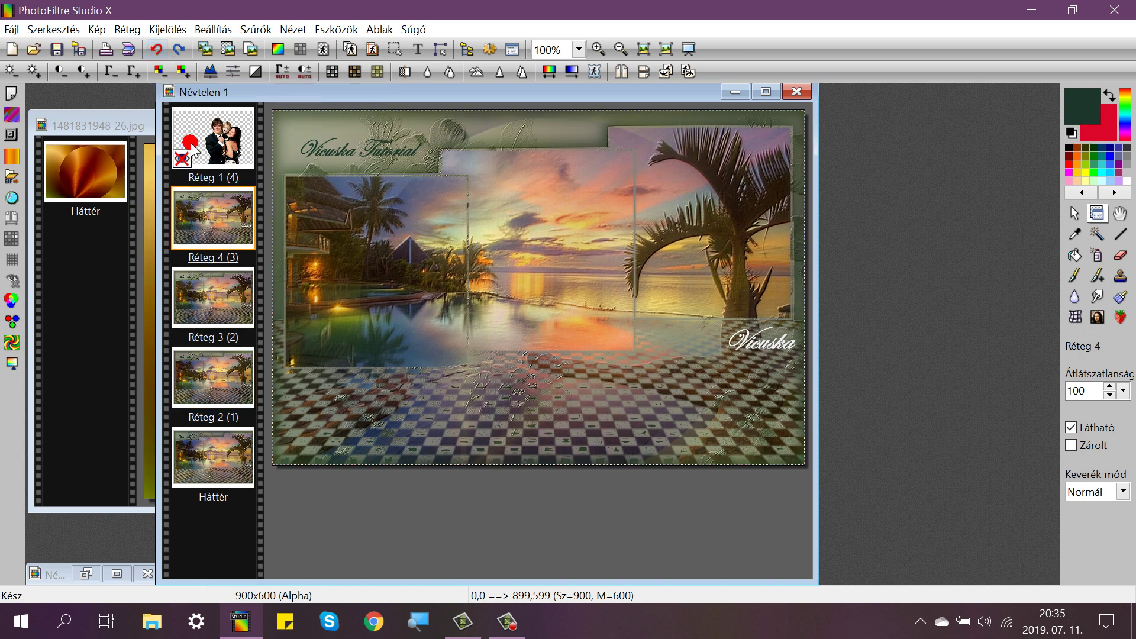
Make the hidden couple layer Réteg 1 visible.
{"action": "left_click", "coordinate": [221, 144]}
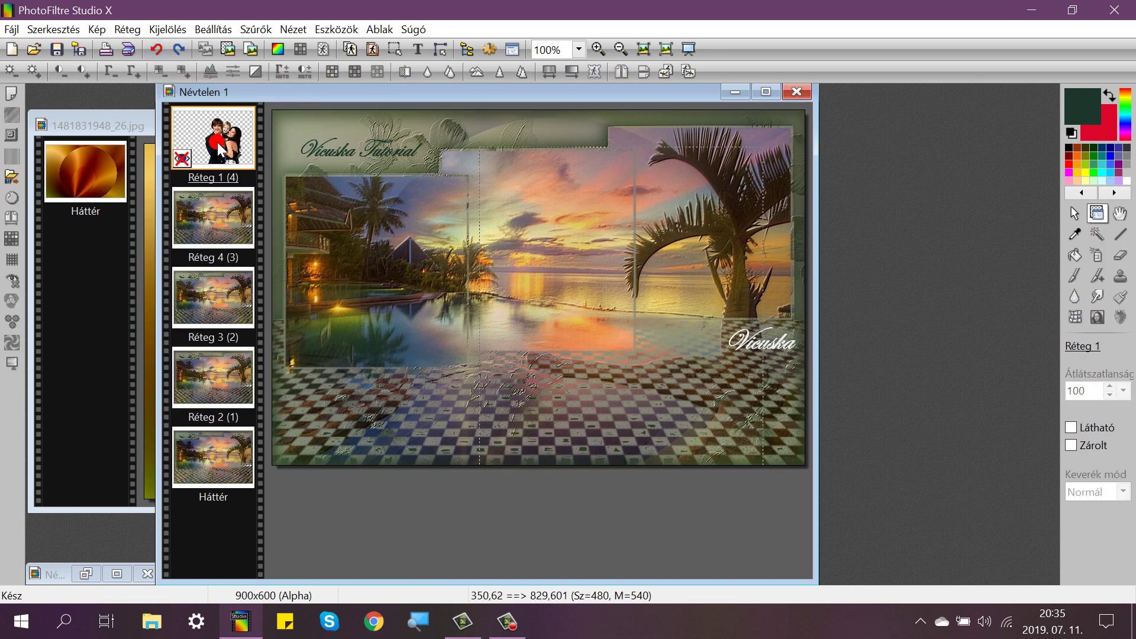
{"action": "right_click", "coordinate": [220, 146]}
{"action": "left_click", "coordinate": [239, 151]}
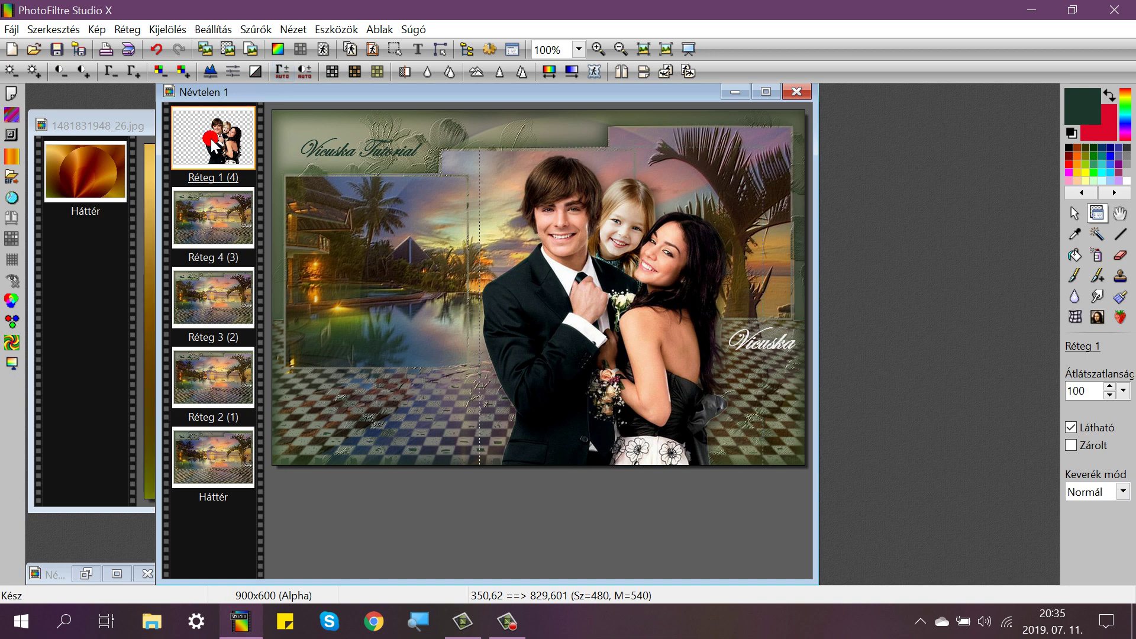
Duplicate the couple layer Réteg 1 and select the original beneath the copy.
{"action": "left_click", "coordinate": [127, 29]}
{"action": "left_click", "coordinate": [149, 65]}
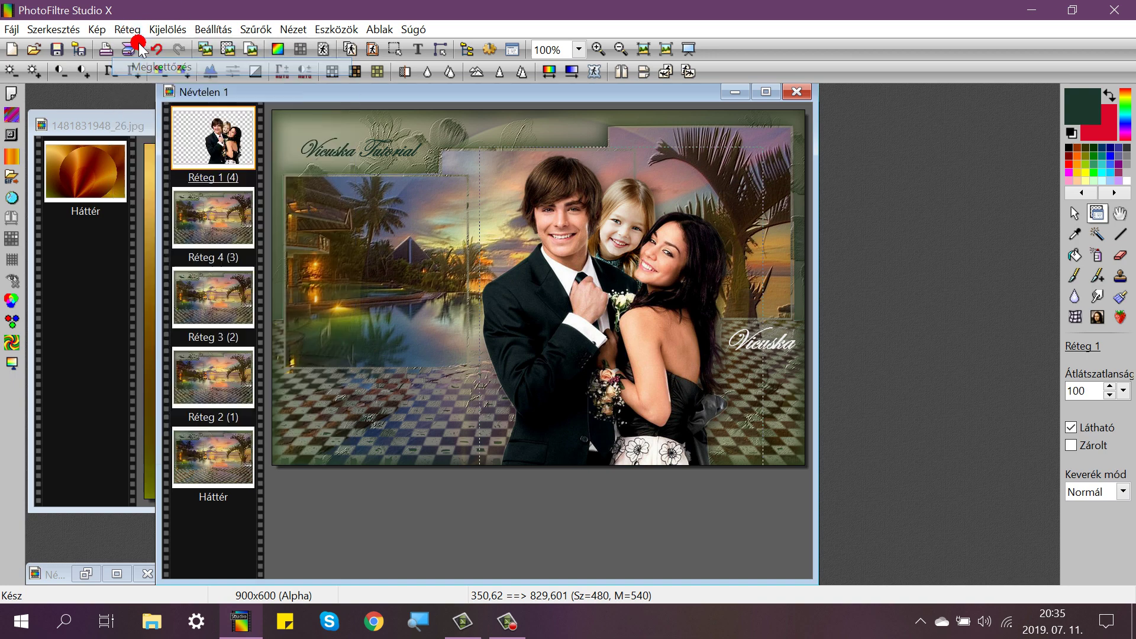
{"action": "left_click", "coordinate": [235, 220]}
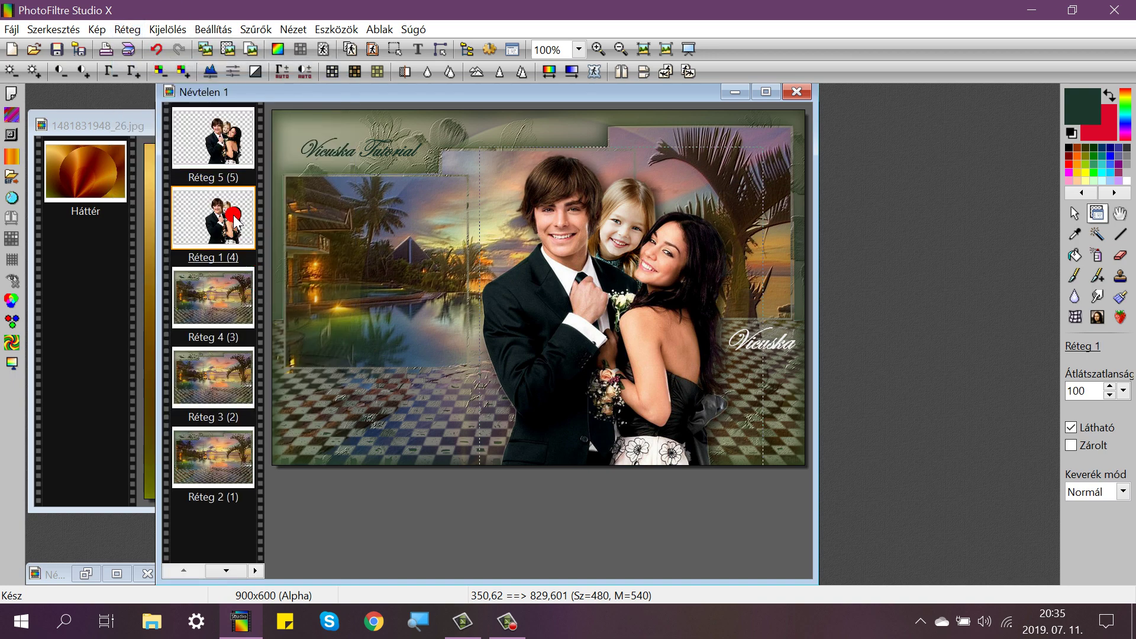
Merge the couple layer Réteg 1 into Réteg 4 and move its copy Réteg 5 directly beneath the merged layer.
{"action": "right_click", "coordinate": [235, 218]}
{"action": "left_click", "coordinate": [284, 462]}
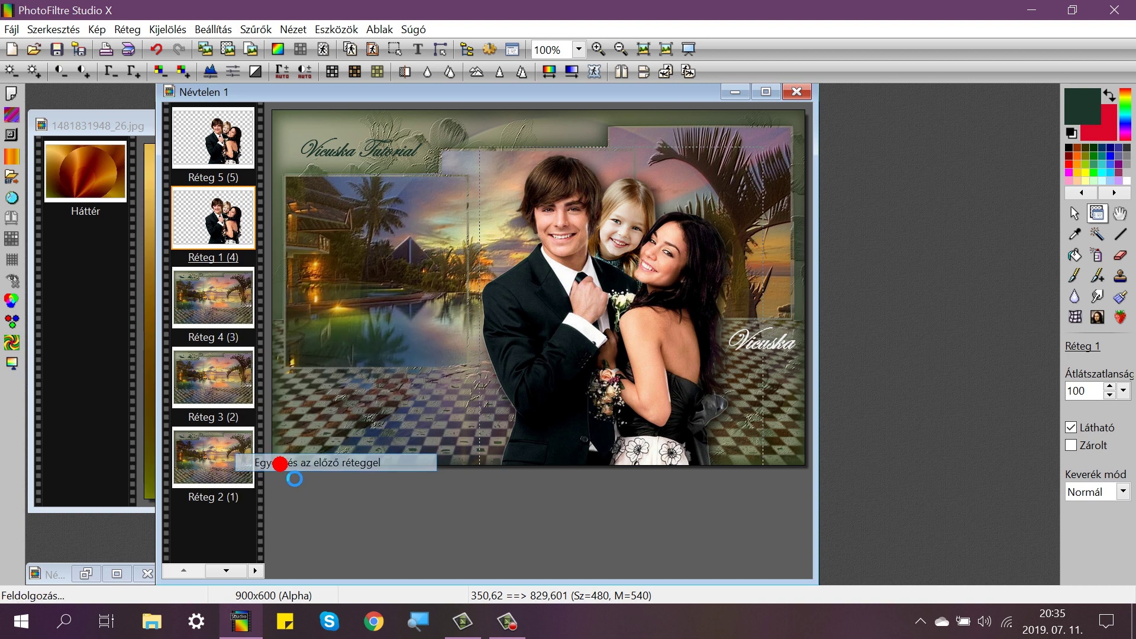
{"action": "left_click", "coordinate": [208, 147]}
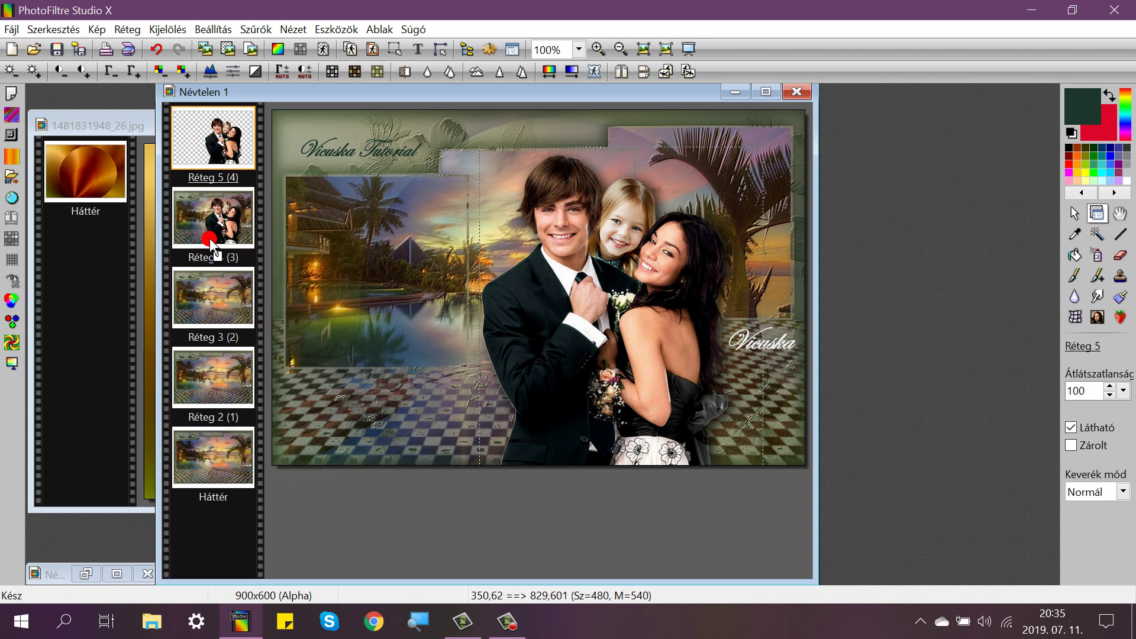
{"action": "left_click", "coordinate": [210, 242]}
{"action": "left_click", "coordinate": [213, 146]}
{"action": "left_click", "coordinate": [224, 246]}
{"action": "left_click", "coordinate": [209, 150]}
{"action": "left_click_drag", "start_coordinate": [210, 155], "coordinate": [212, 261]}
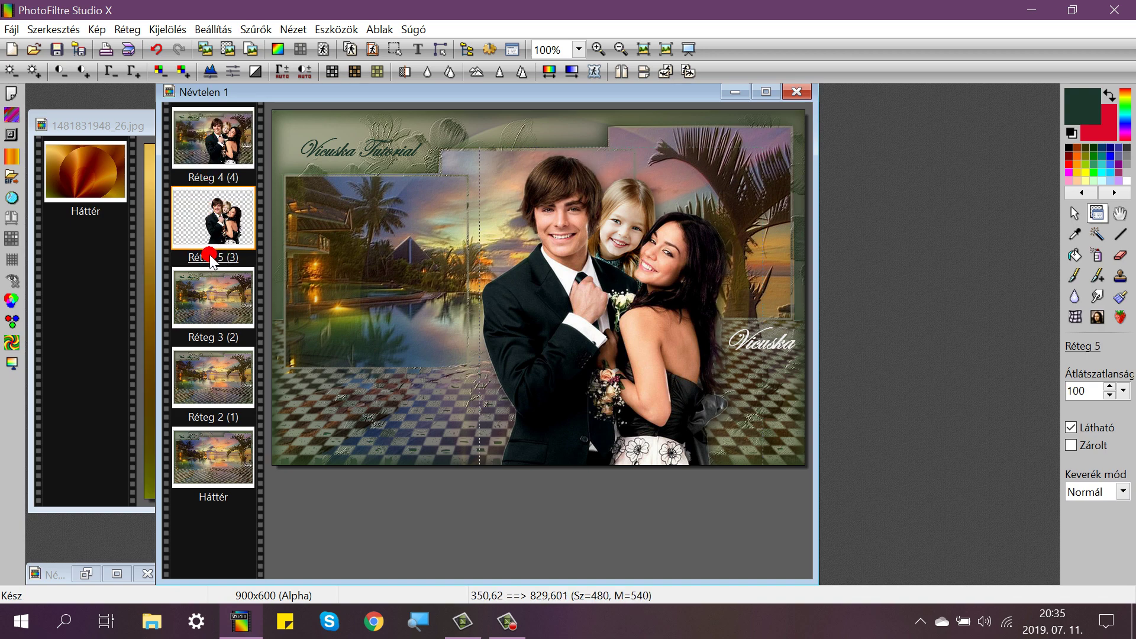
{"action": "left_click", "coordinate": [127, 29]}
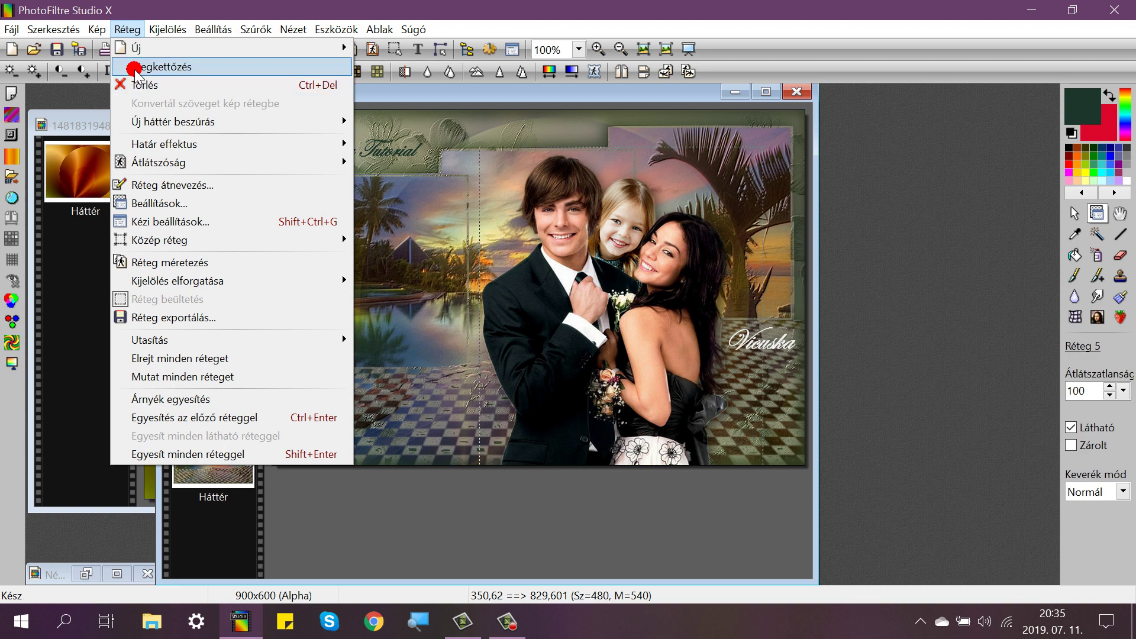
{"action": "left_click", "coordinate": [129, 84]}
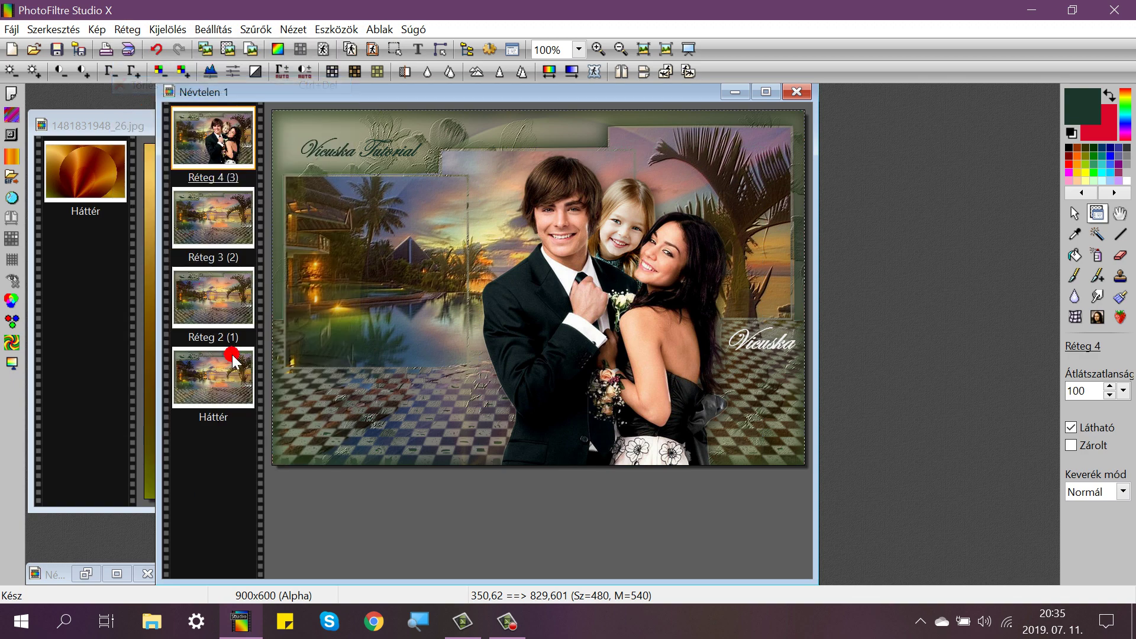
{"action": "left_click", "coordinate": [157, 49]}
Duplicate the couple layer Réteg 5 and move the original beneath Réteg 3, leaving the copy Réteg 6 above it.
{"action": "left_click", "coordinate": [201, 219]}
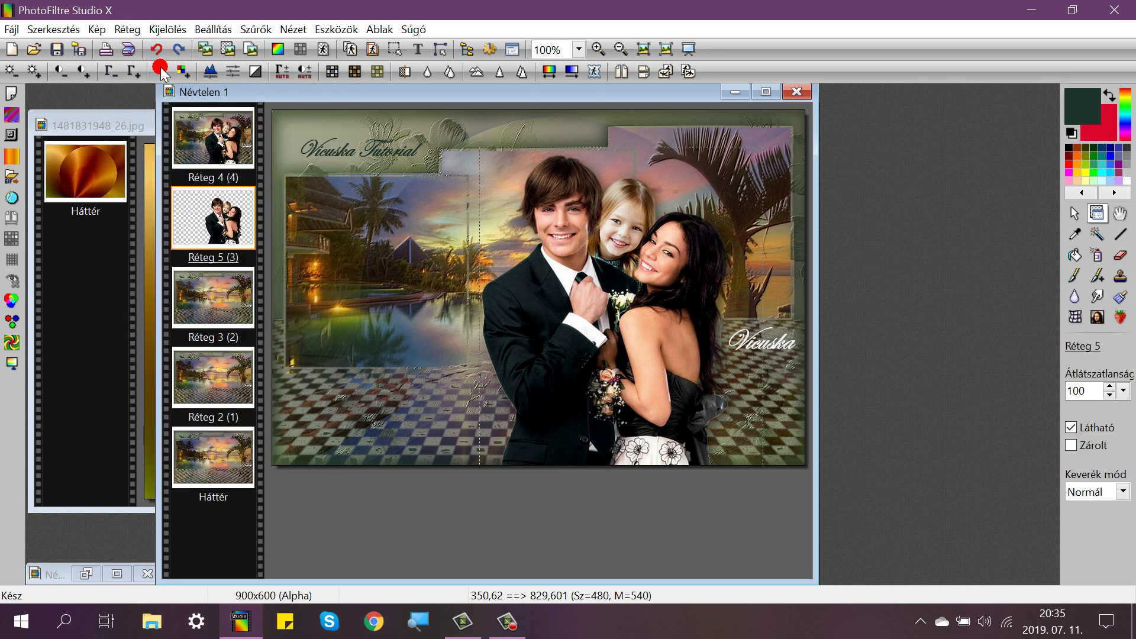
{"action": "left_click", "coordinate": [126, 29]}
{"action": "left_click", "coordinate": [142, 66]}
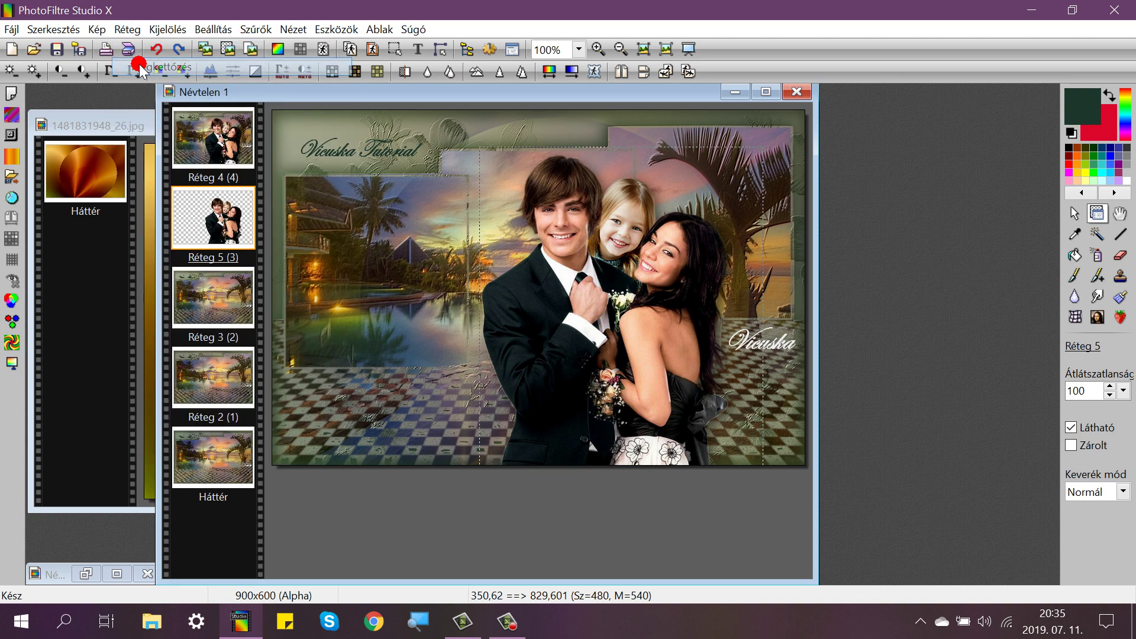
{"action": "left_click", "coordinate": [215, 319]}
{"action": "left_click_drag", "start_coordinate": [216, 320], "coordinate": [194, 409]}
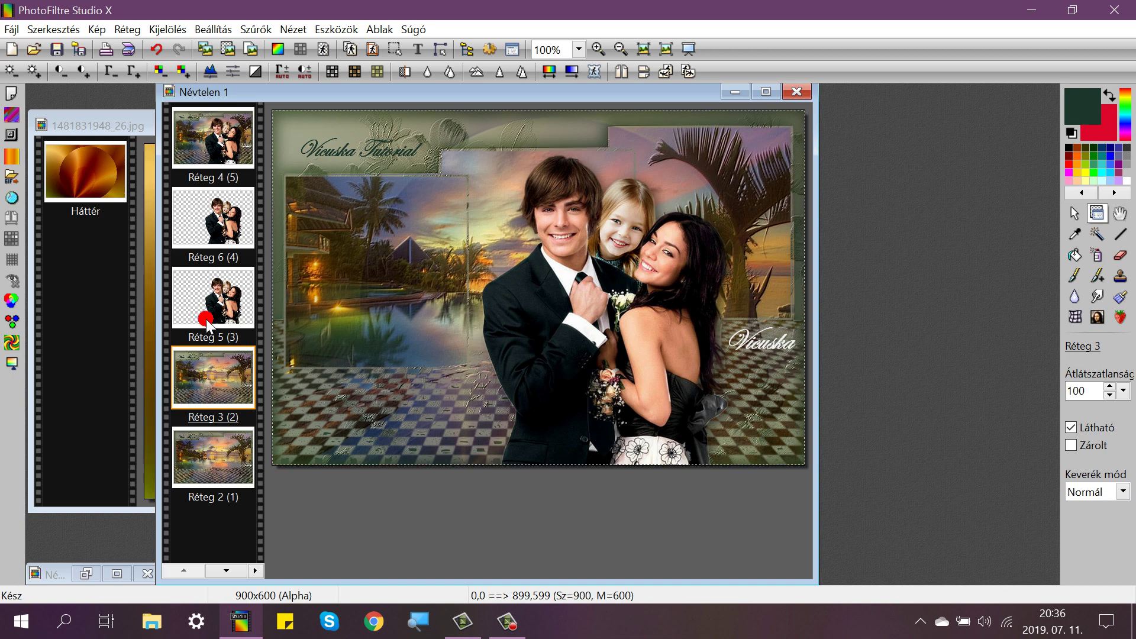
{"action": "mouse_move", "coordinate": [207, 323]}
{"action": "left_mouse_down"}
{"action": "mouse_move", "coordinate": [196, 377]}
{"action": "mouse_move", "coordinate": [201, 290]}
{"action": "left_mouse_up"}
Merge the couple copy Réteg 6 into the background layer Réteg 3.
{"action": "left_click", "coordinate": [214, 236]}
{"action": "right_click", "coordinate": [216, 207]}
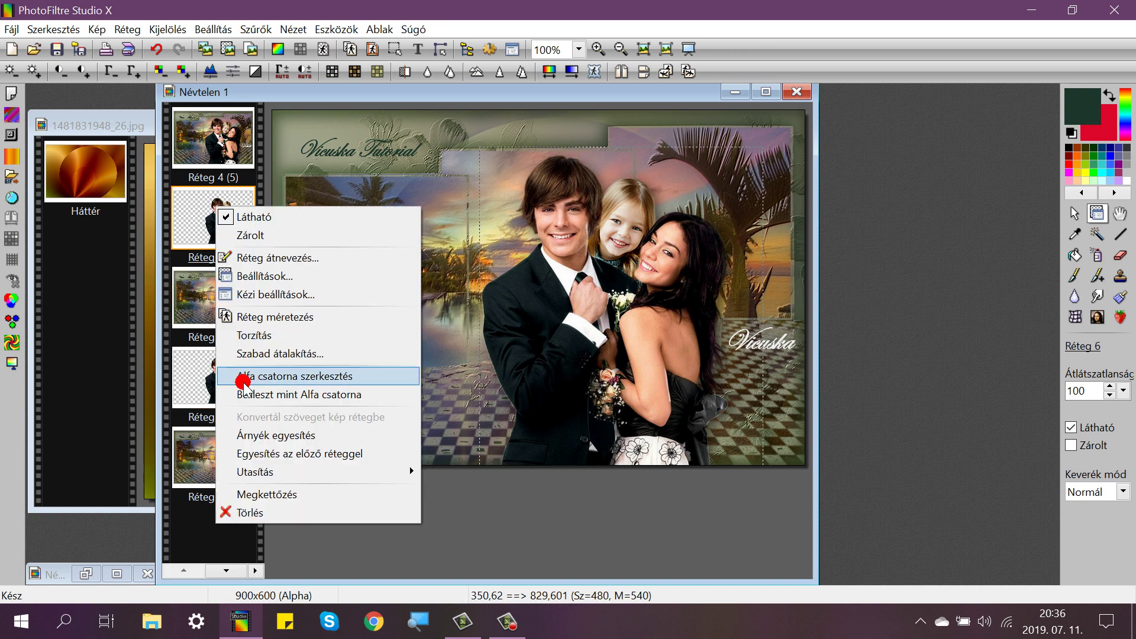
{"action": "left_click", "coordinate": [251, 456]}
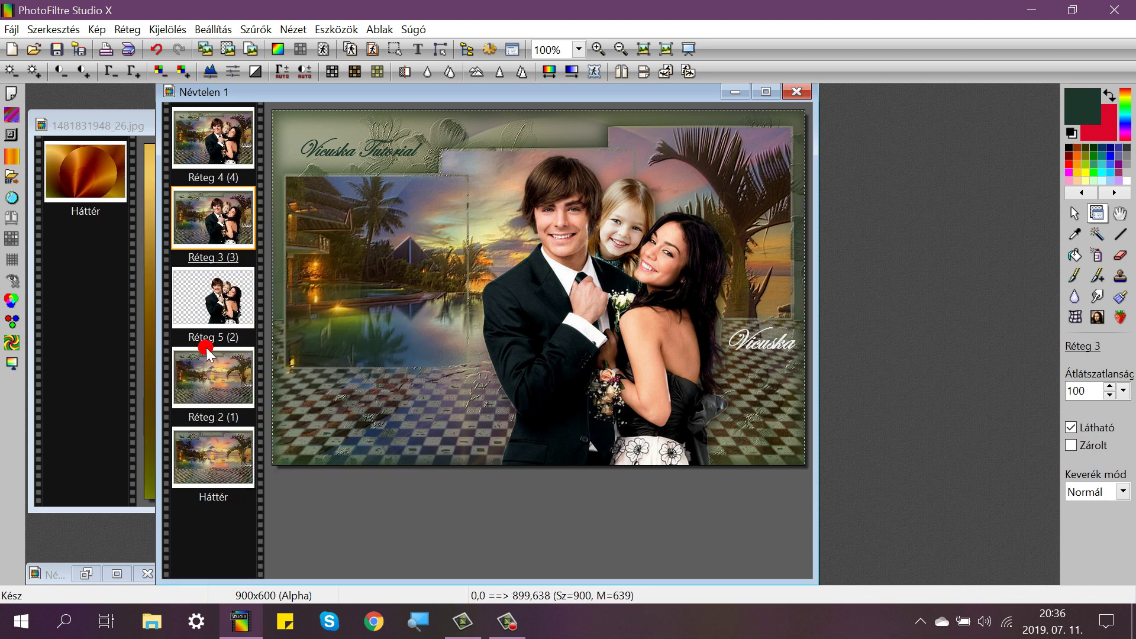
Duplicate the couple layer Réteg 5 again and merge the original into the background layer Réteg 2.
{"action": "left_click", "coordinate": [231, 309]}
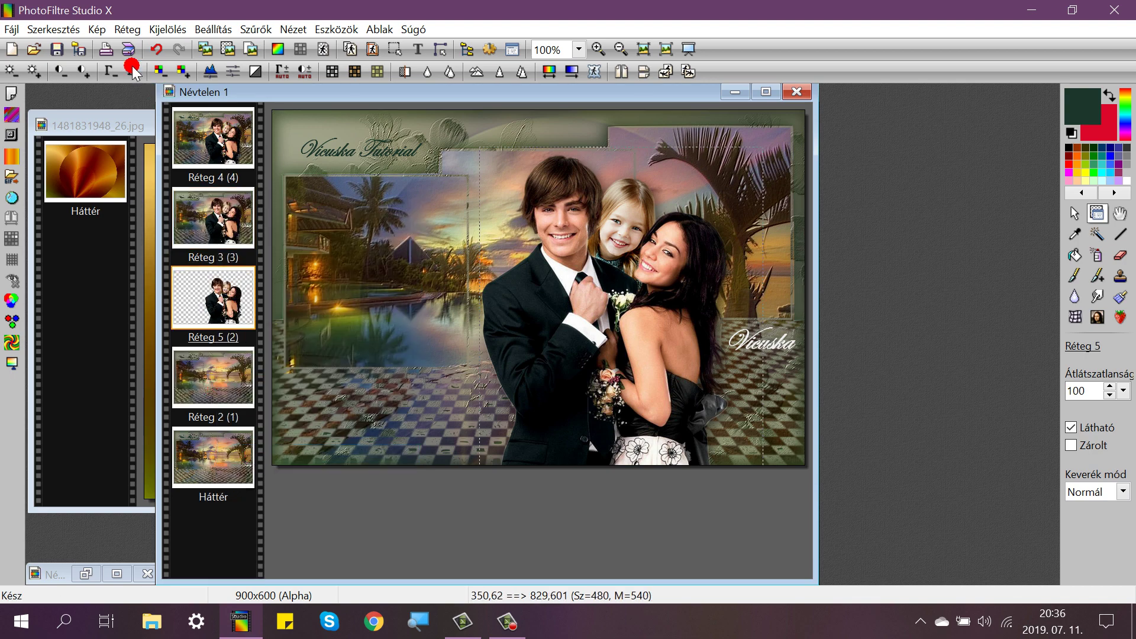
{"action": "left_click", "coordinate": [127, 29]}
{"action": "left_click", "coordinate": [140, 64]}
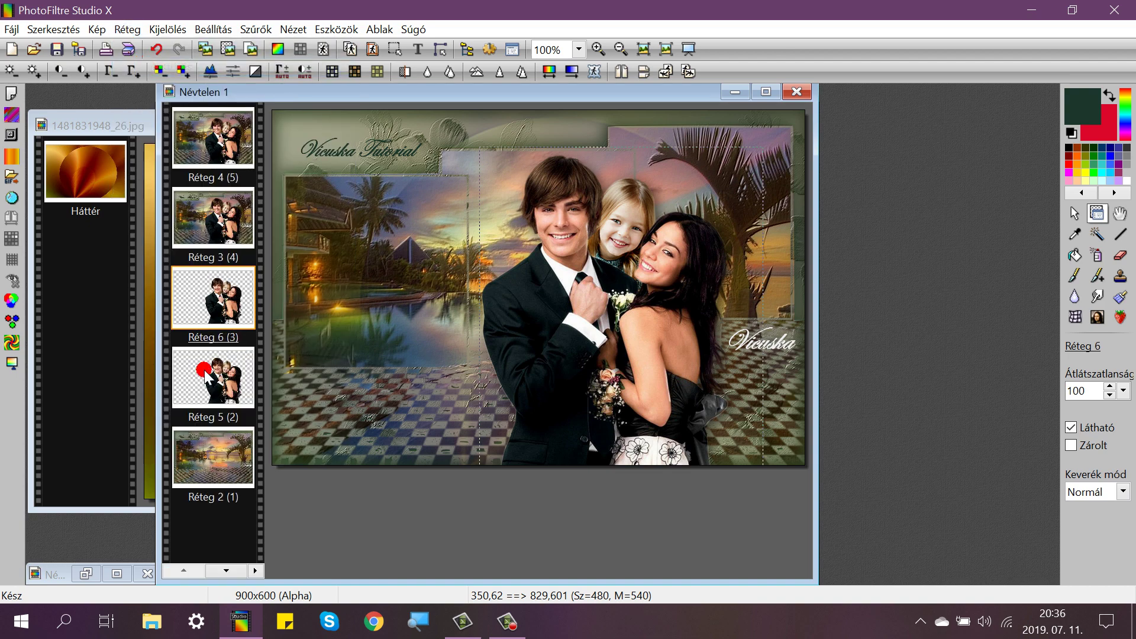
{"action": "right_click", "coordinate": [219, 384]}
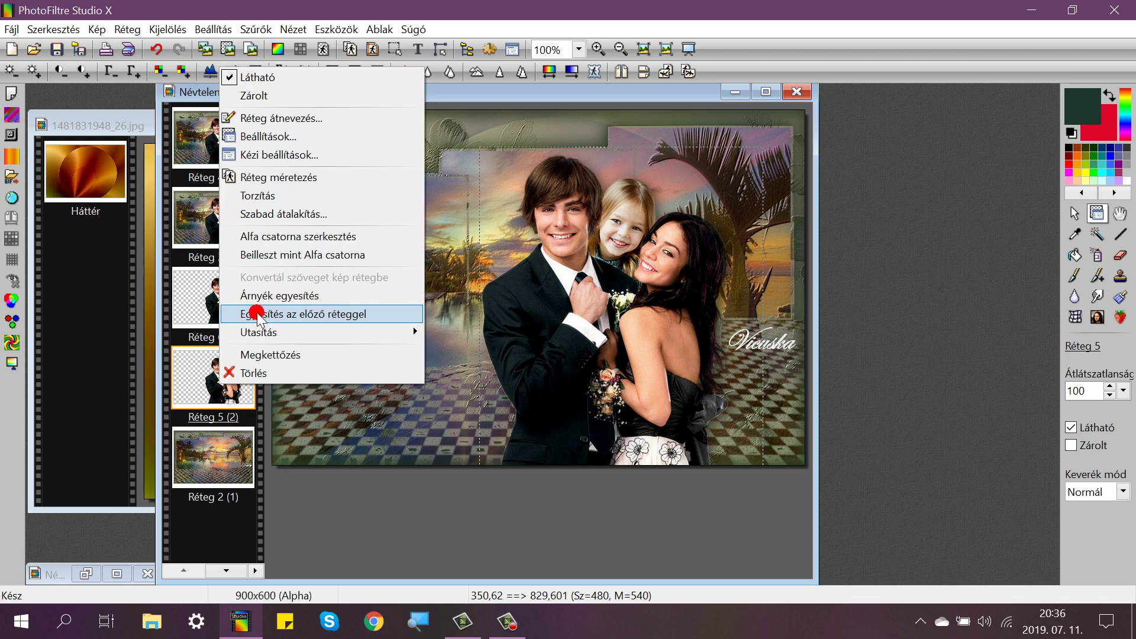
{"action": "left_click", "coordinate": [260, 313]}
Move the remaining couple copy Réteg 6 beneath Réteg 2 and merge it into Háttér.
{"action": "left_click_drag", "start_coordinate": [236, 311], "coordinate": [229, 396]}
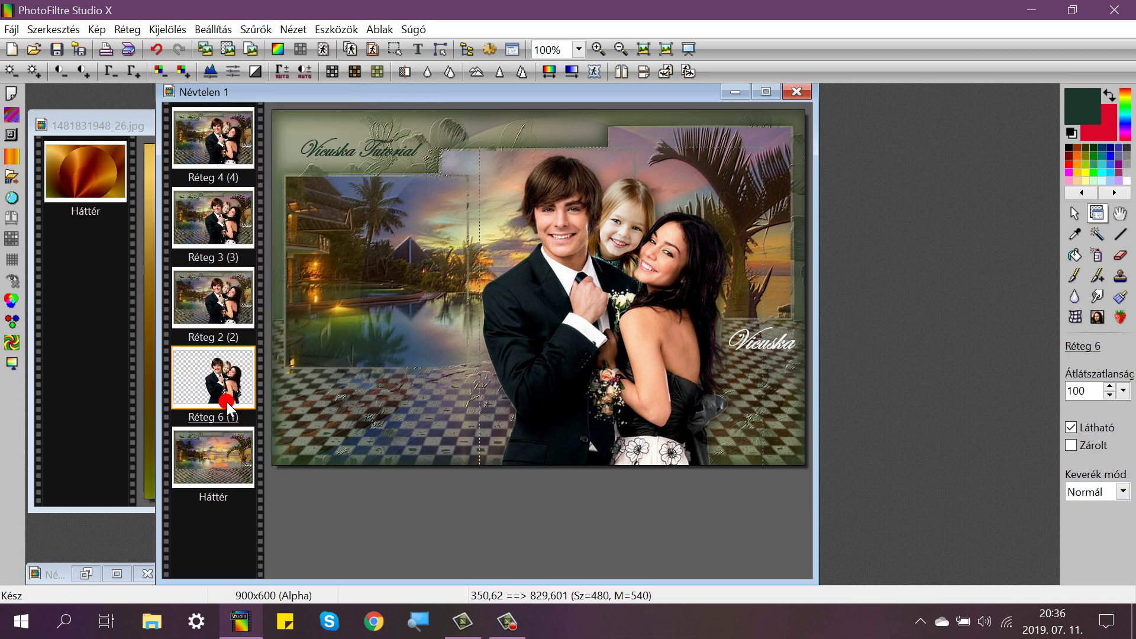
{"action": "right_click", "coordinate": [222, 377]}
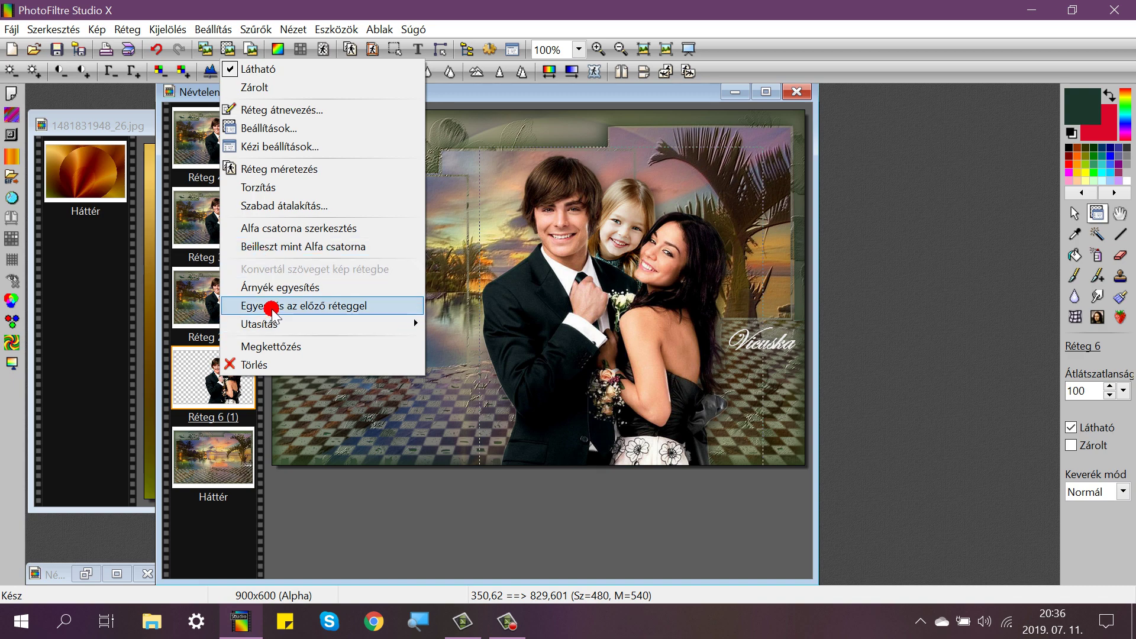
{"action": "left_click", "coordinate": [271, 306]}
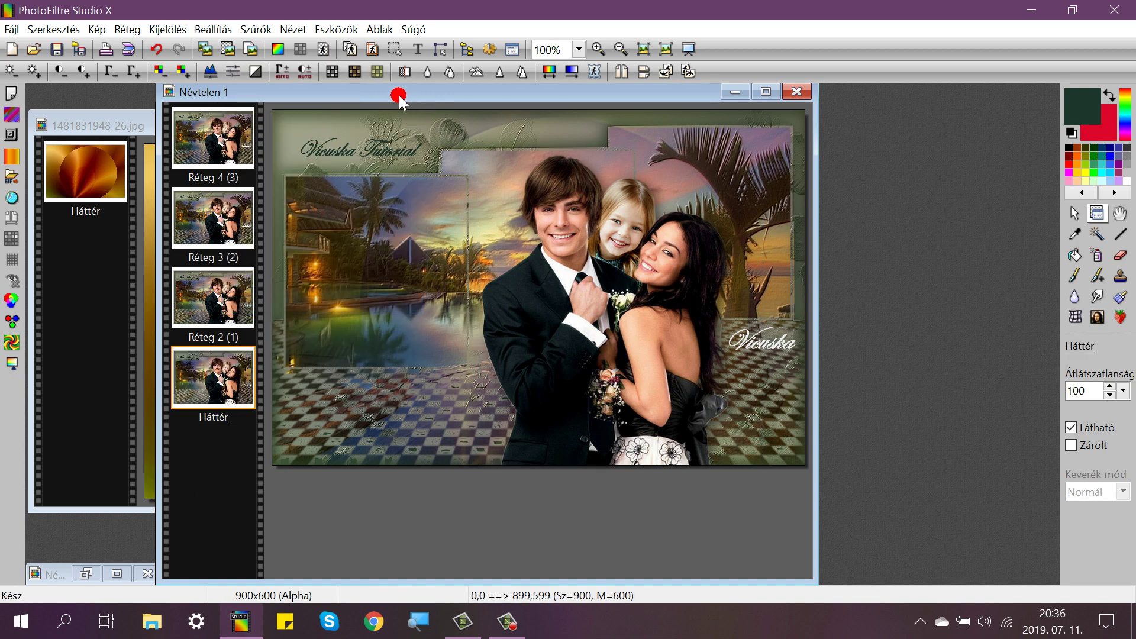
Set up an animated GIF (Animált Gif) with a delay of 50, transparent colour (Átlátszó szín) and the optimised palette (Optimalizált színskála).
{"action": "left_click_drag", "start_coordinate": [400, 99], "coordinate": [270, 88]}
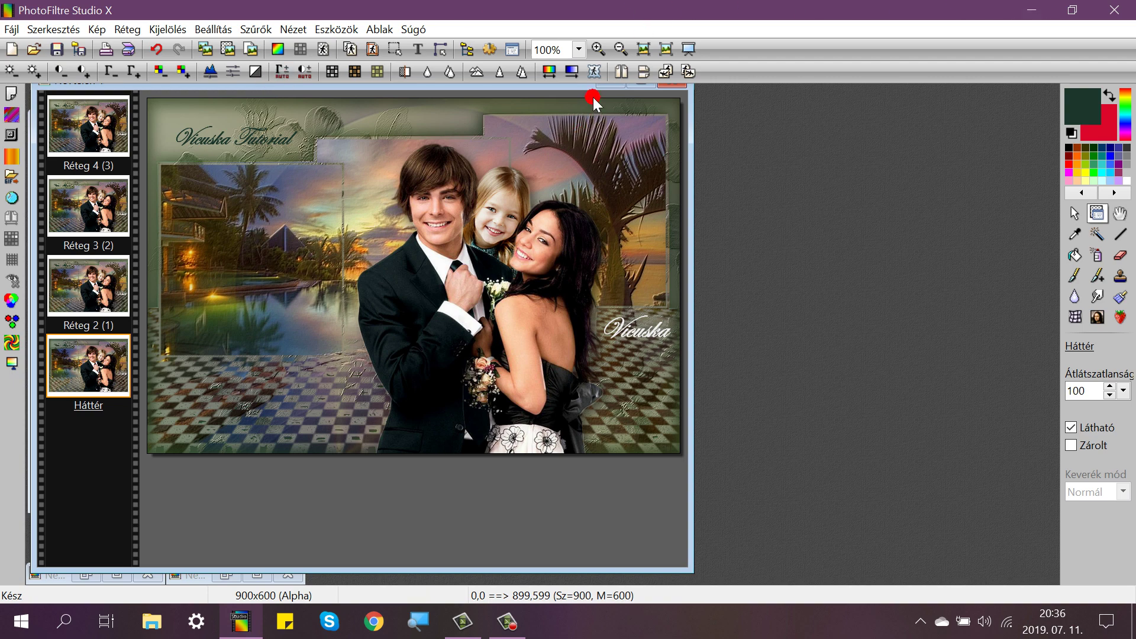
{"action": "left_click_drag", "start_coordinate": [396, 92], "coordinate": [395, 89]}
{"action": "left_click", "coordinate": [339, 30]}
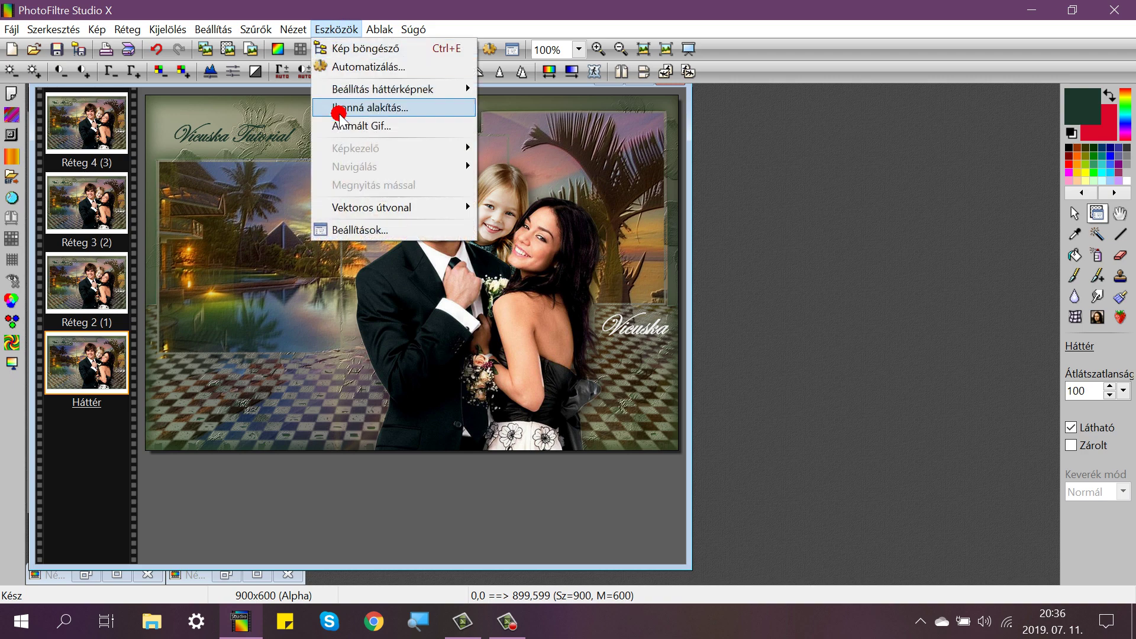
{"action": "left_click", "coordinate": [366, 122]}
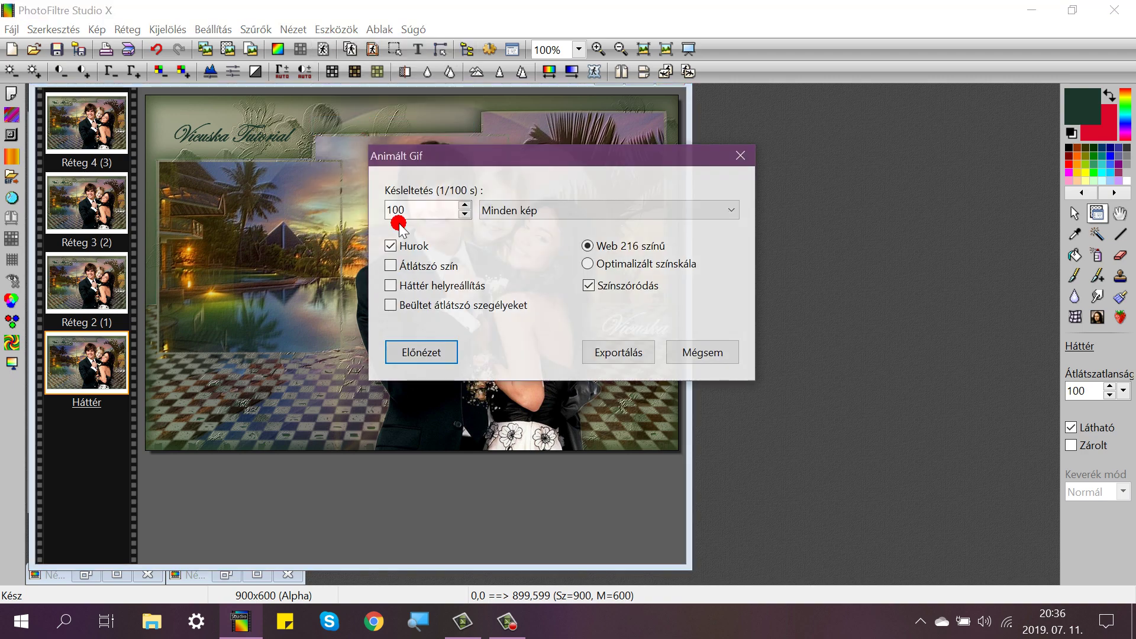
{"action": "left_click_drag", "start_coordinate": [408, 210], "coordinate": [367, 216]}
{"action": "type", "text": "5"}
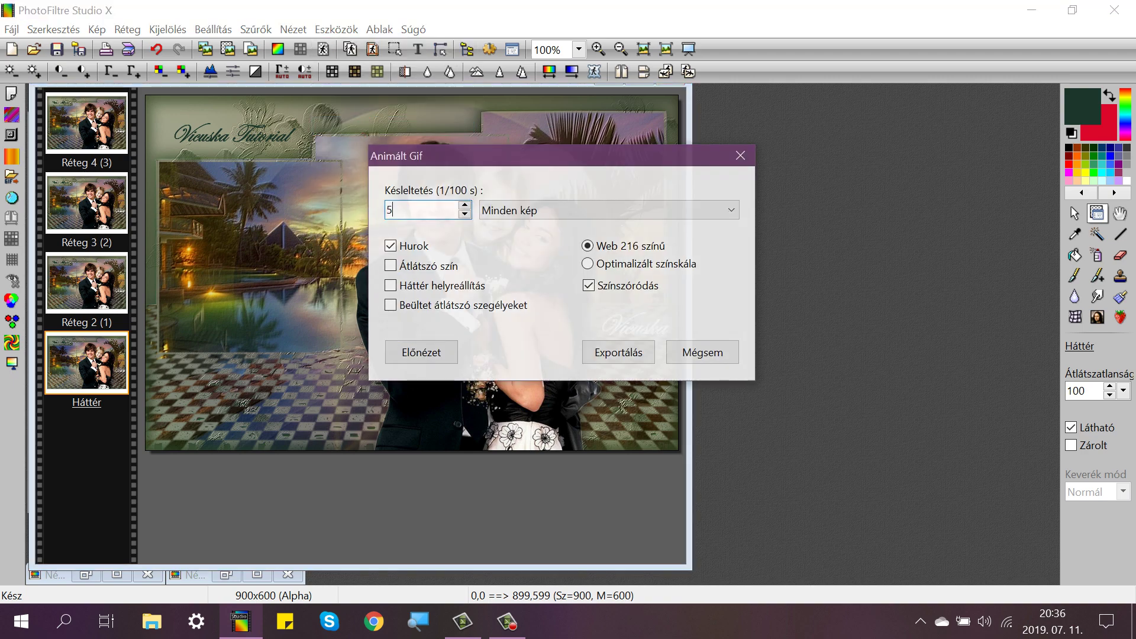
{"action": "type", "text": "0"}
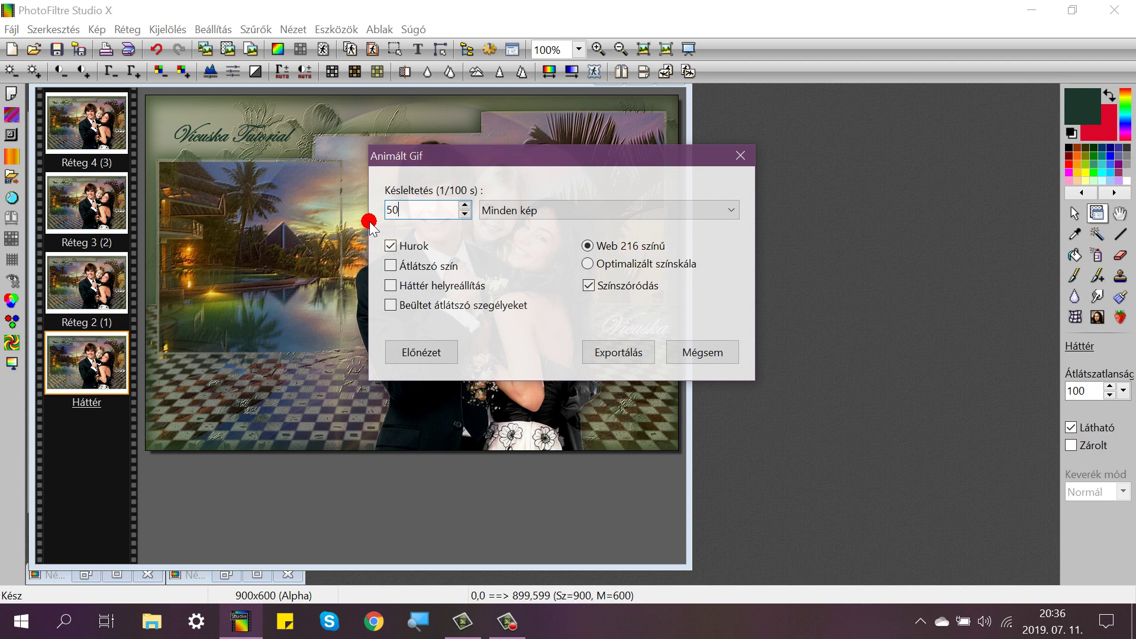
{"action": "left_click", "coordinate": [392, 266]}
{"action": "left_click", "coordinate": [587, 263]}
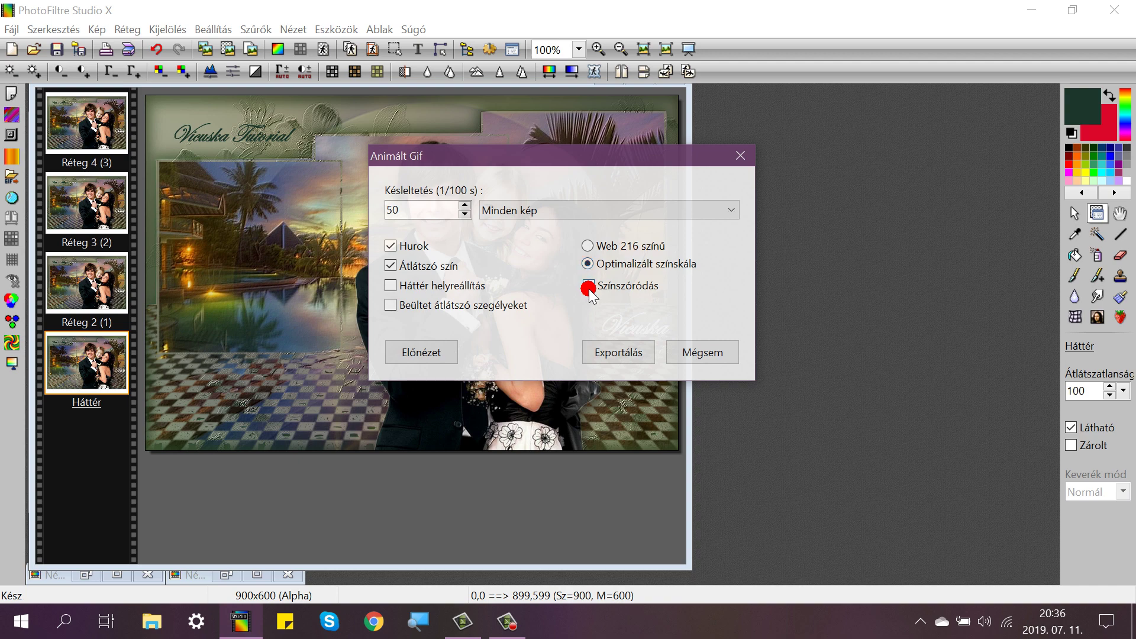
Preview the animated GIF in the browser, then close the preview.
{"action": "left_click", "coordinate": [412, 354]}
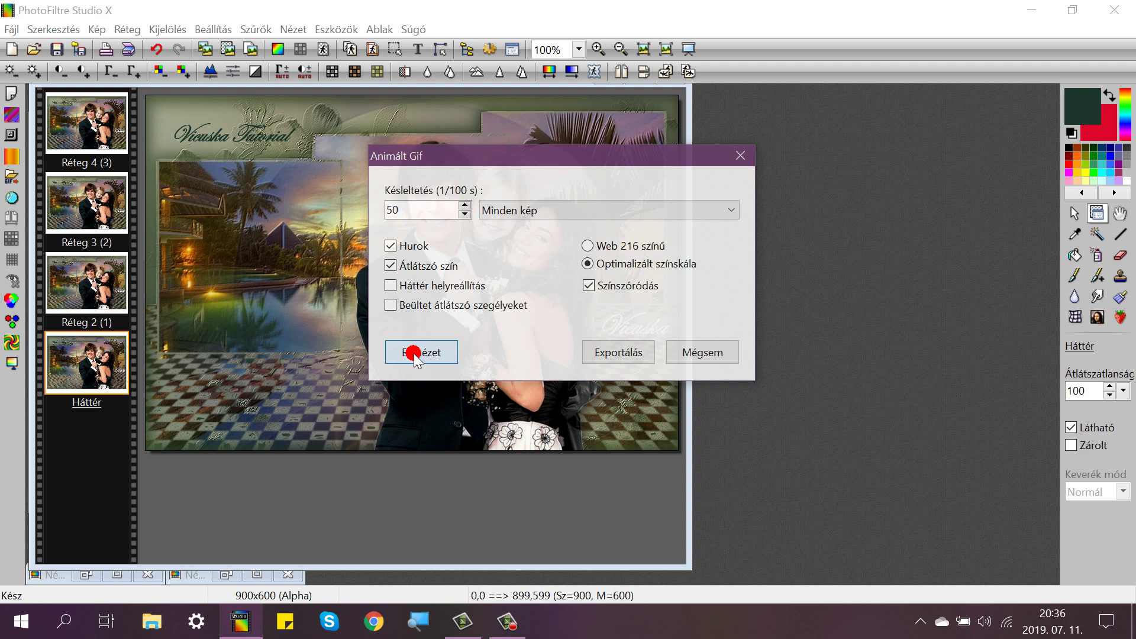
{"action": "left_click", "coordinate": [413, 353]}
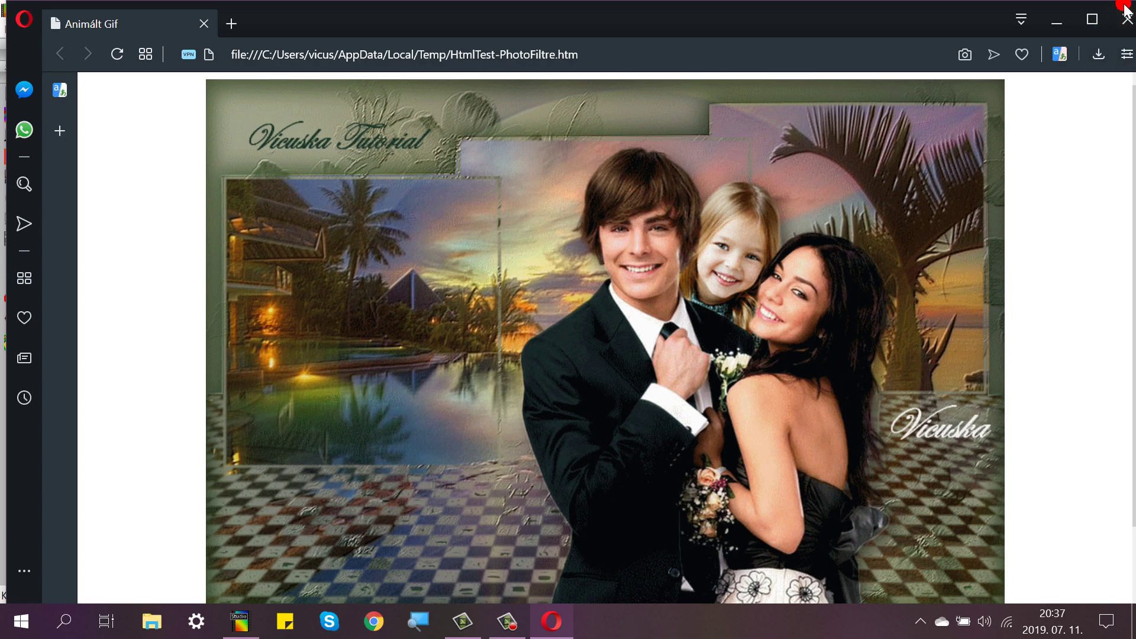
{"action": "left_click", "coordinate": [1128, 26]}
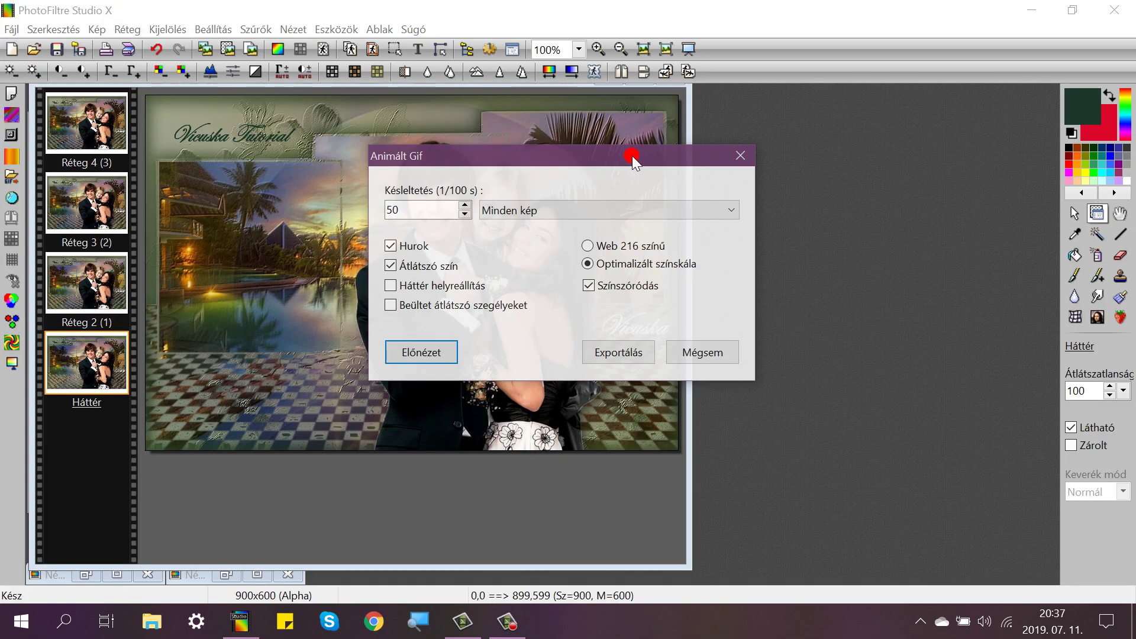
{"action": "left_click_drag", "start_coordinate": [632, 155], "coordinate": [861, 139]}
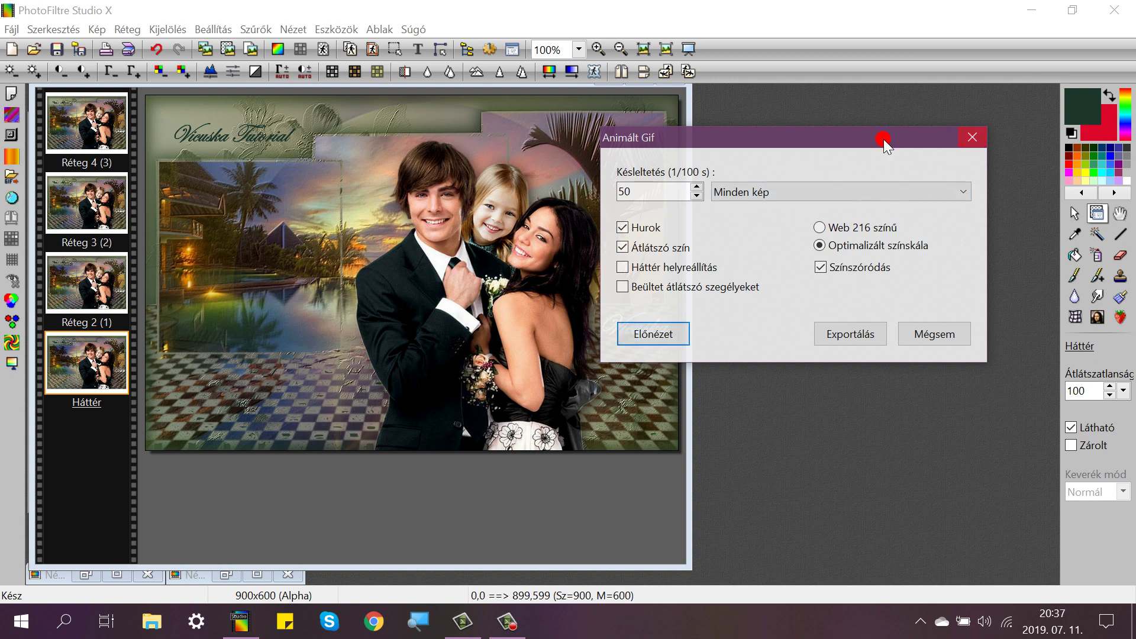
{"action": "left_click_drag", "start_coordinate": [883, 142], "coordinate": [917, 139]}
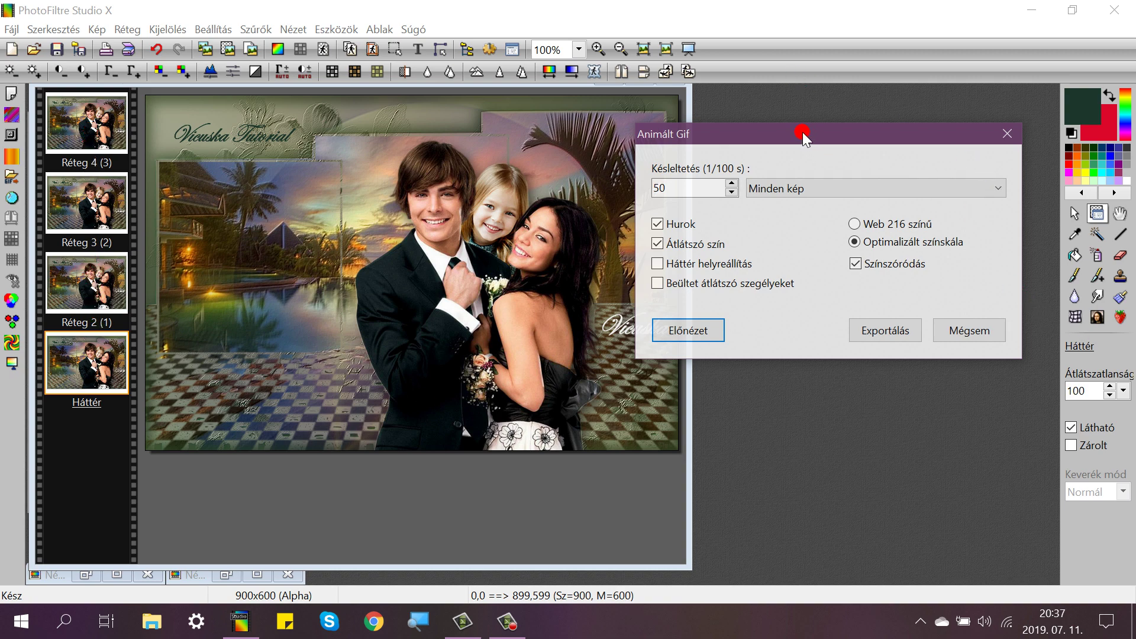
{"action": "left_click_drag", "start_coordinate": [803, 132], "coordinate": [567, 112]}
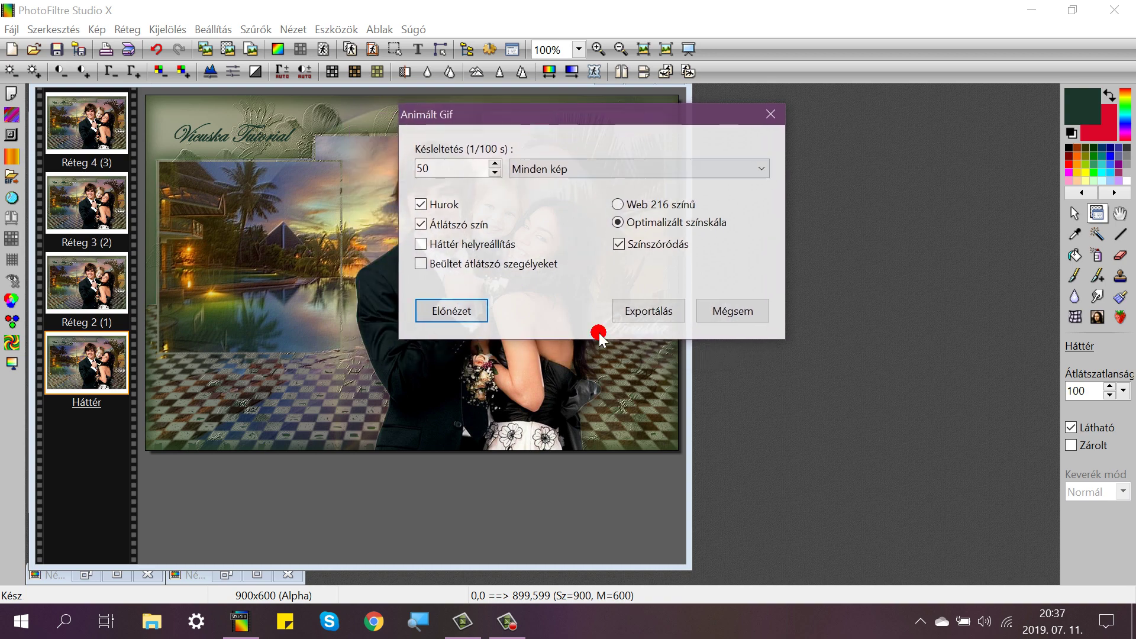
Export the animation as a GIF named 336g into the 336 folder.
{"action": "left_click", "coordinate": [640, 314]}
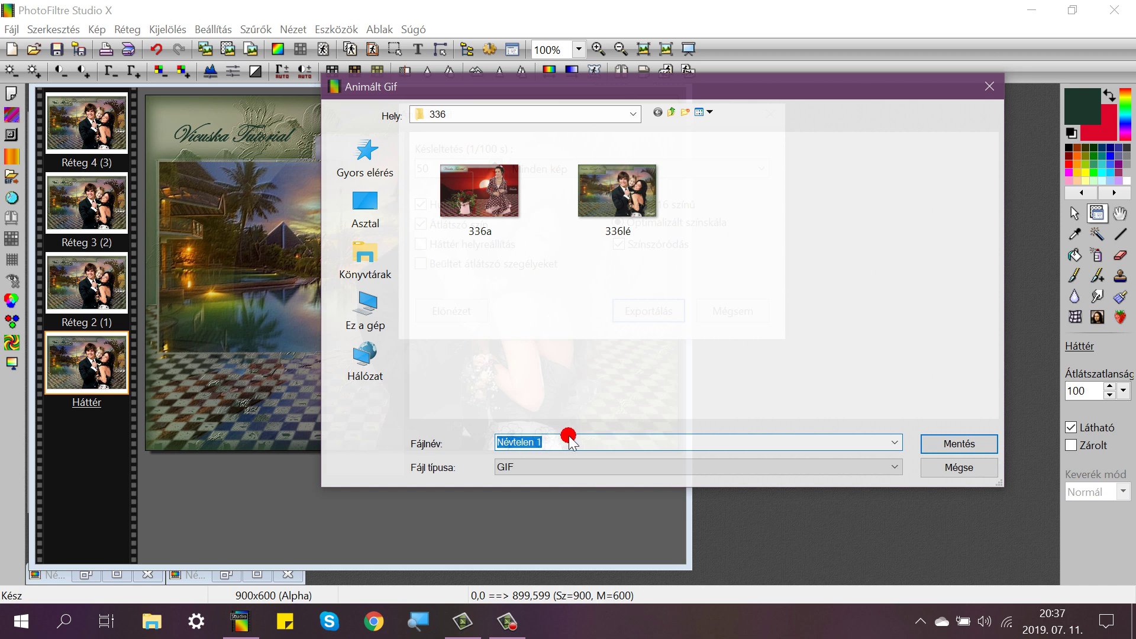
{"action": "left_click_drag", "start_coordinate": [569, 443], "coordinate": [473, 460]}
{"action": "type", "text": "336"}
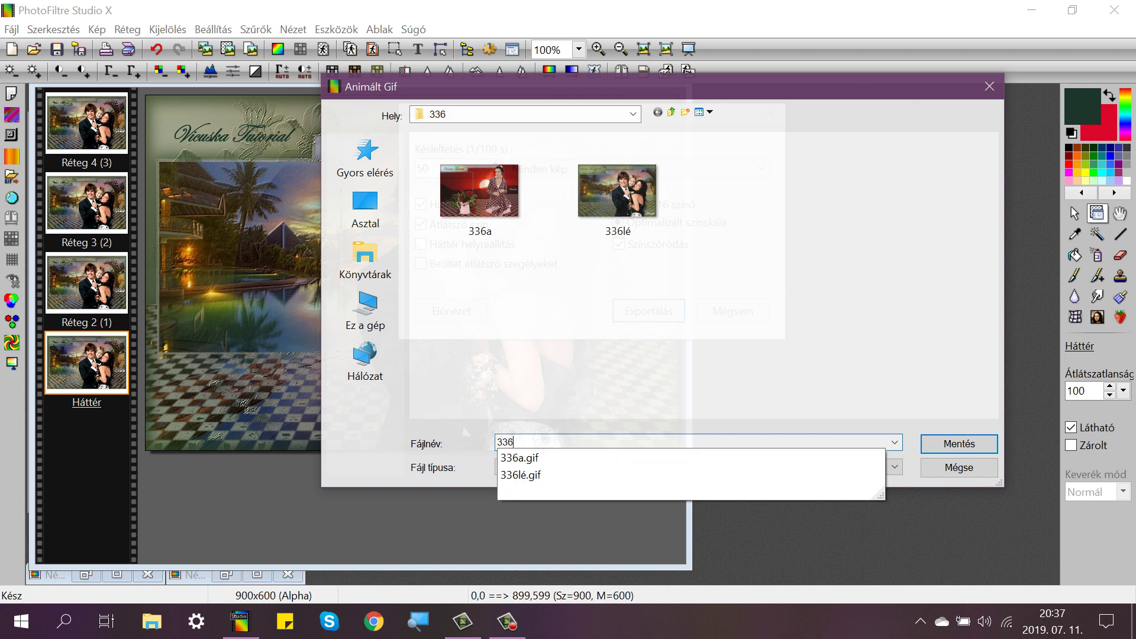
{"action": "type", "text": "g"}
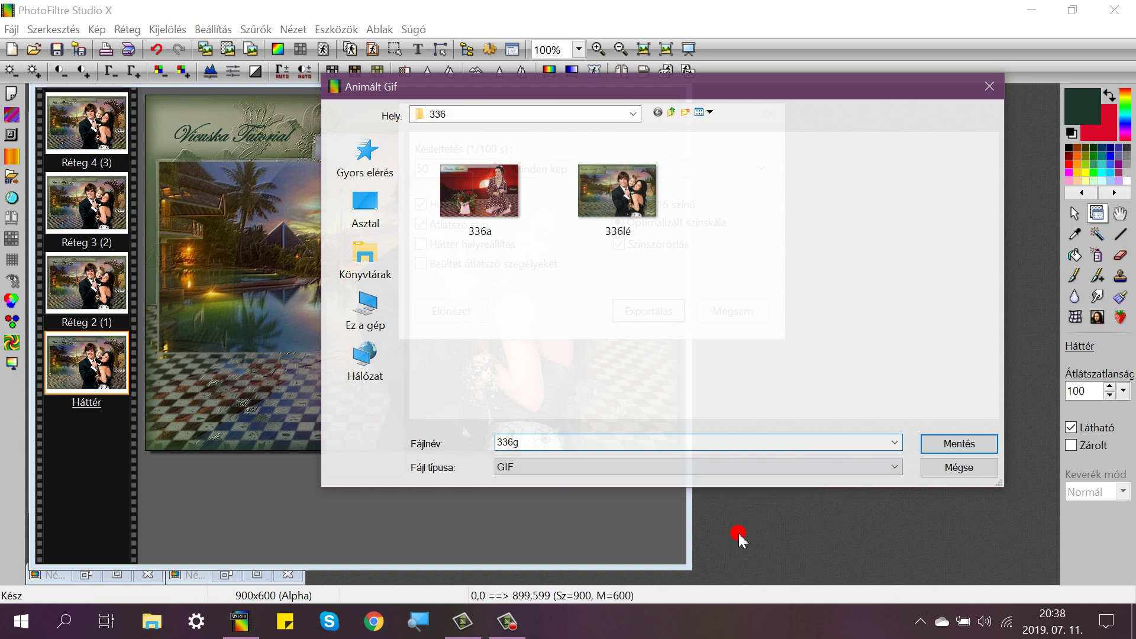
{"action": "left_click", "coordinate": [958, 445]}
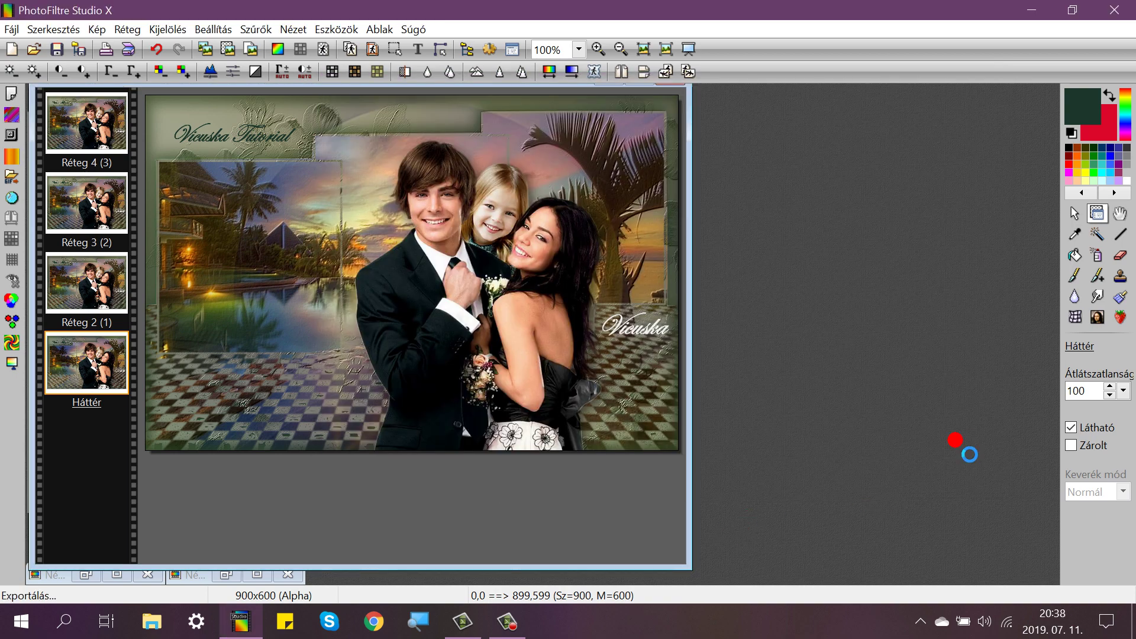
Minimise PhotoFiltre to reach the Windows desktop and open the leckés folder.
{"action": "left_click", "coordinate": [1034, 12]}
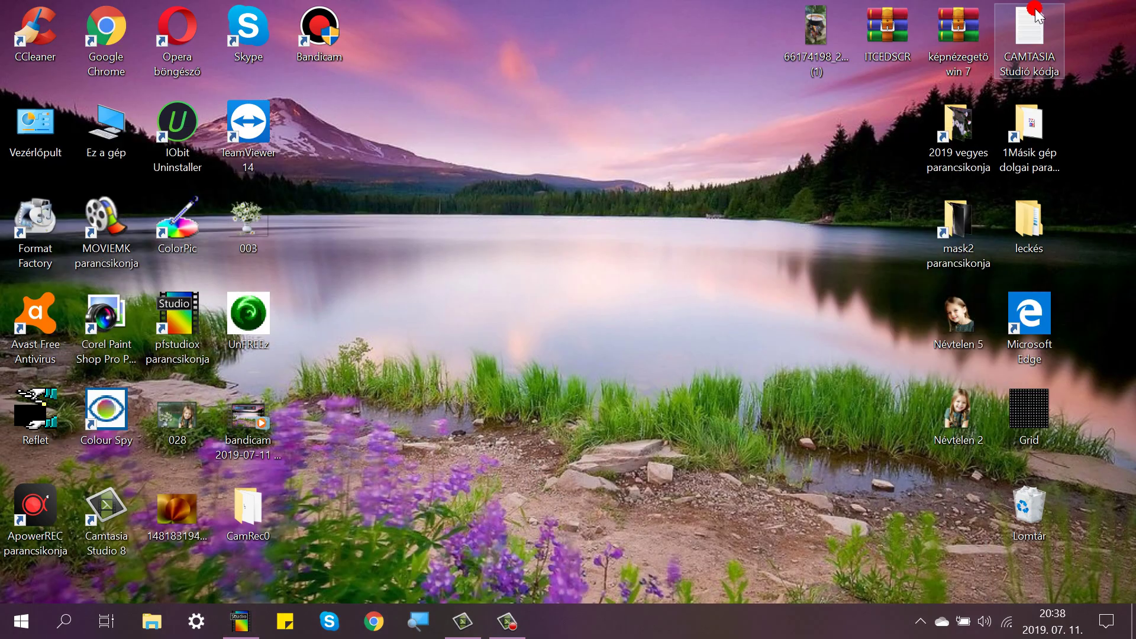
{"action": "left_click", "coordinate": [961, 145]}
{"action": "left_click", "coordinate": [1034, 220]}
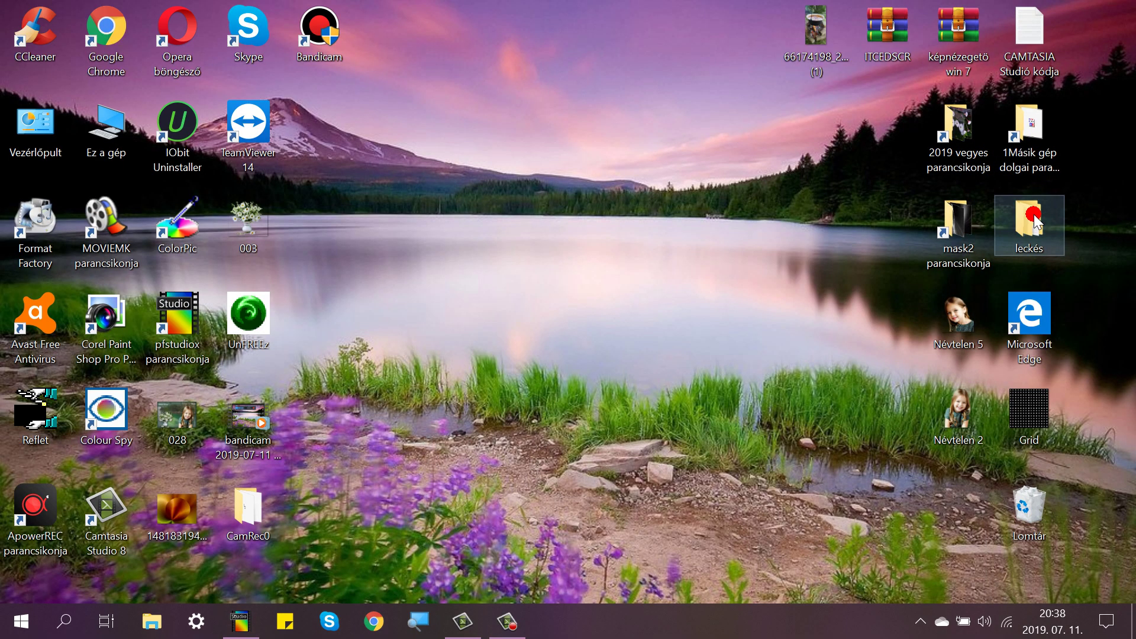
{"action": "double_click", "coordinate": [1034, 220]}
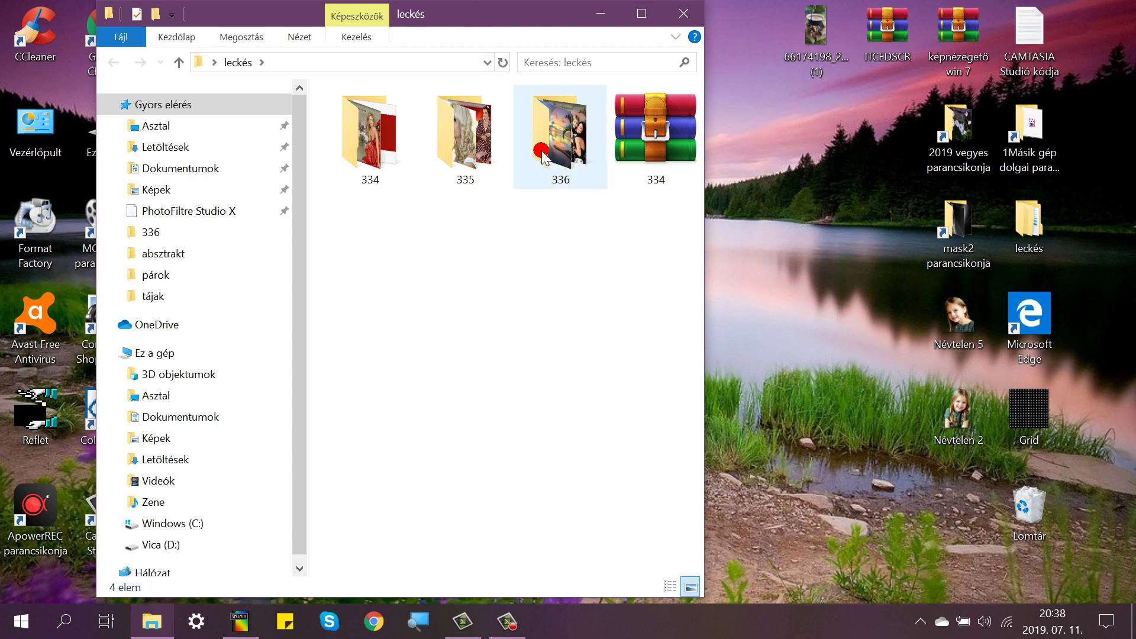
Open the exported 336g GIF from the 336 folder to check it, then close it and return to PhotoFiltre Studio X.
{"action": "double_click", "coordinate": [555, 151]}
{"action": "double_click", "coordinate": [641, 13]}
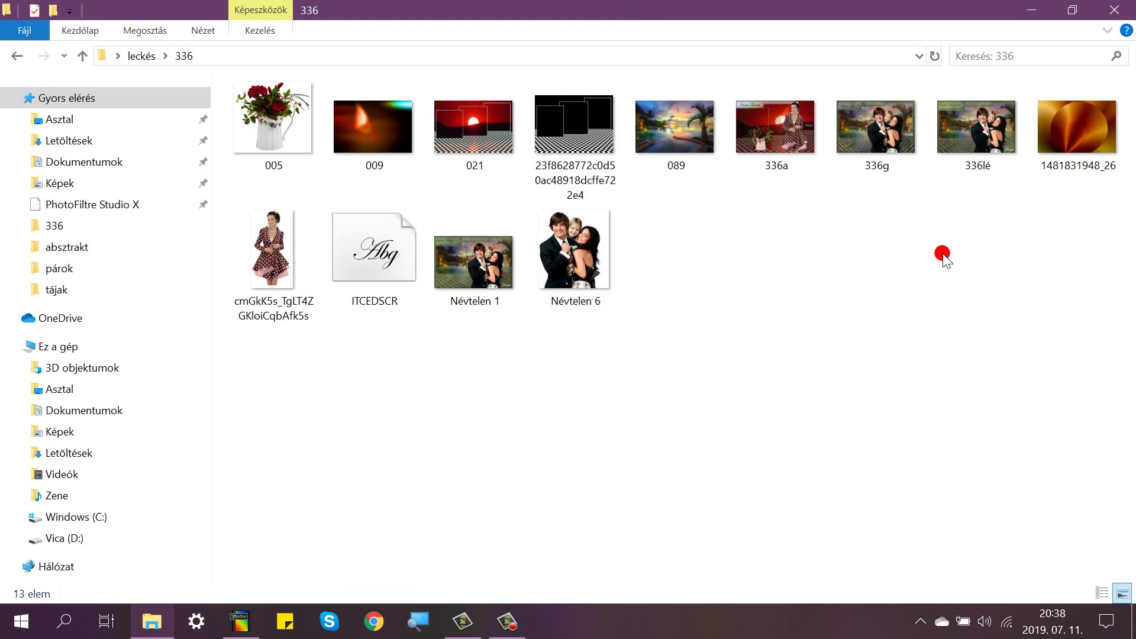
{"action": "mouse_move", "coordinate": [992, 125]}
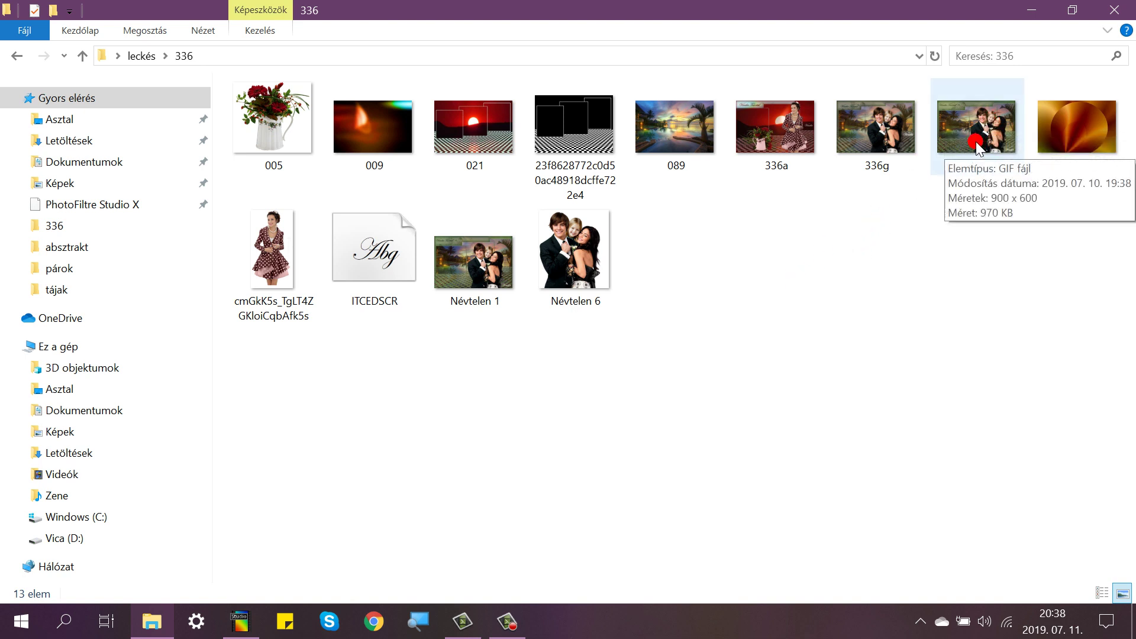
{"action": "left_click", "coordinate": [882, 133]}
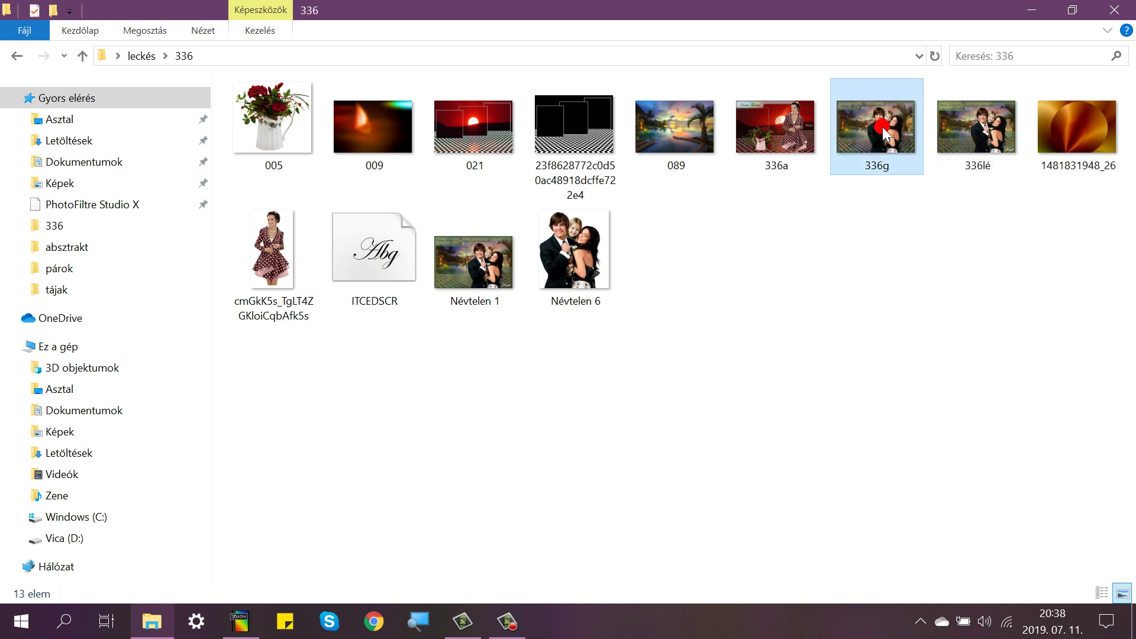
{"action": "double_click", "coordinate": [883, 133]}
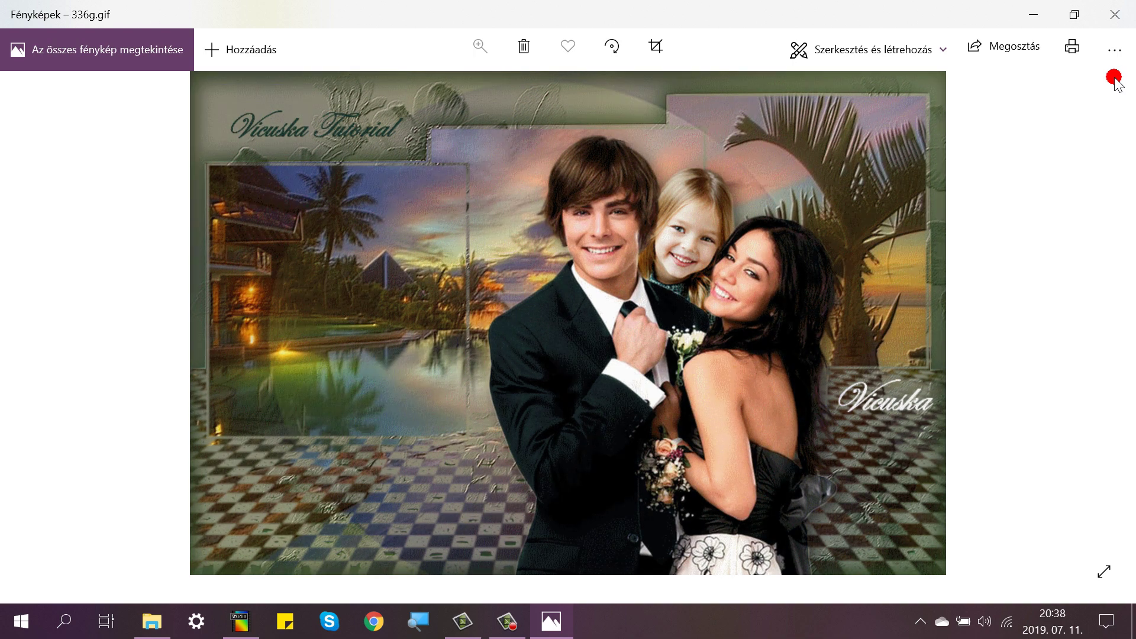
{"action": "left_click", "coordinate": [1114, 15]}
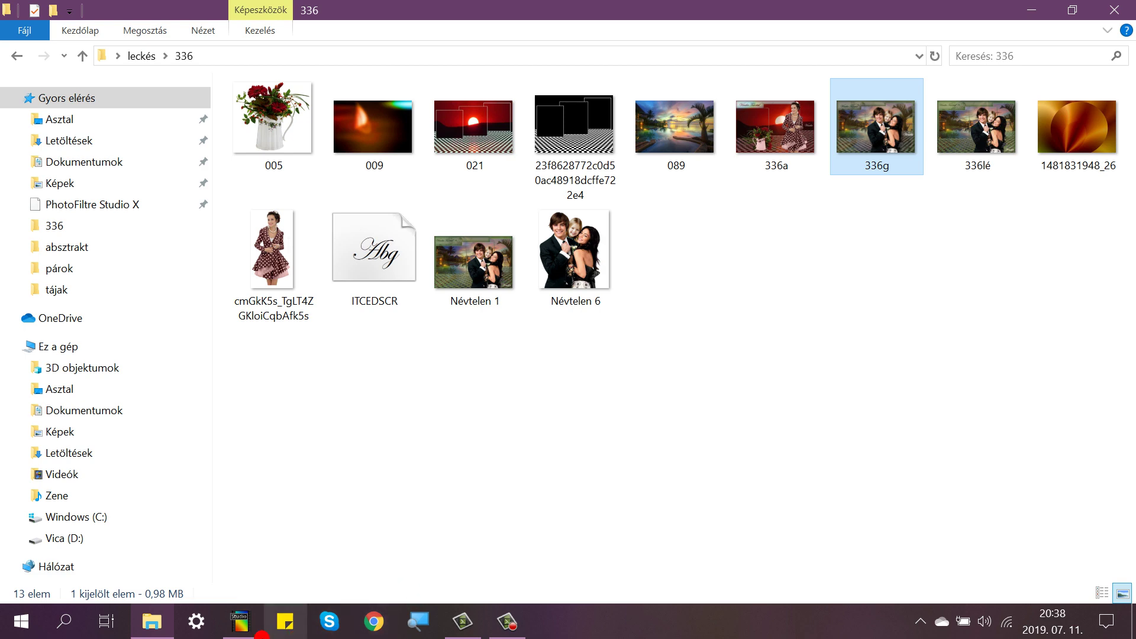
{"action": "left_click", "coordinate": [242, 622]}
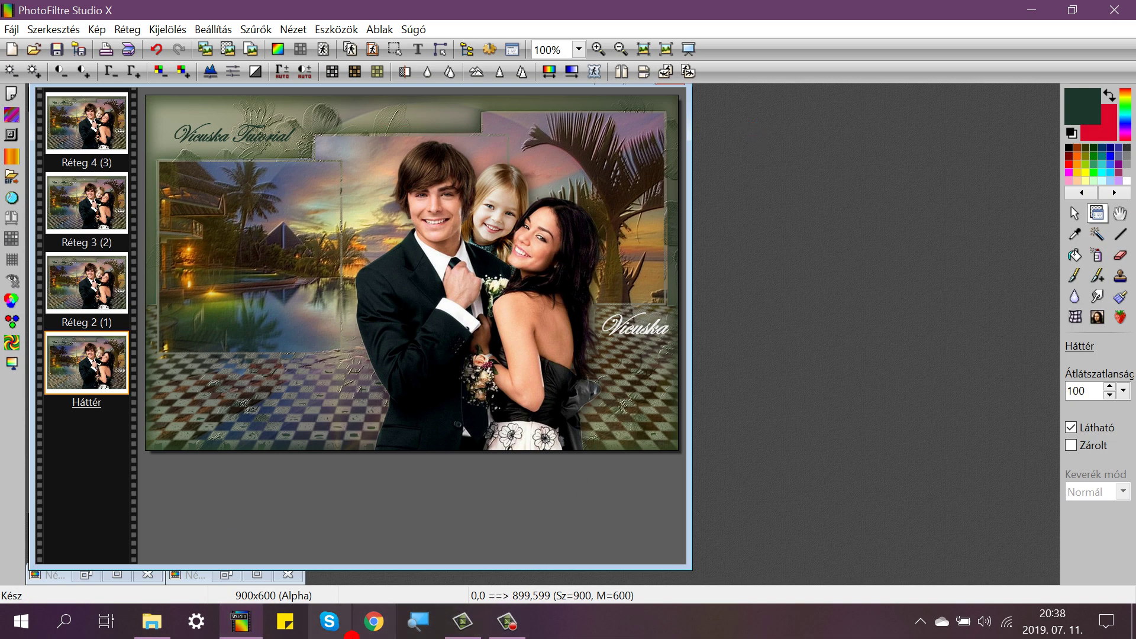
{"action": "left_click", "coordinate": [473, 629]}
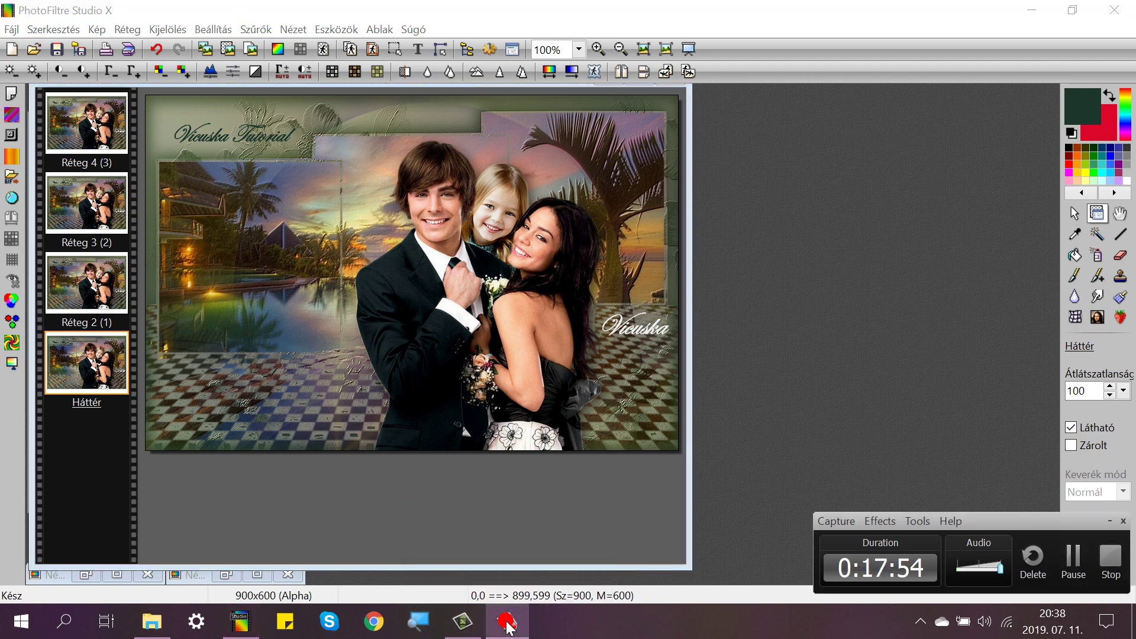
{"action": "left_click", "coordinate": [834, 522]}
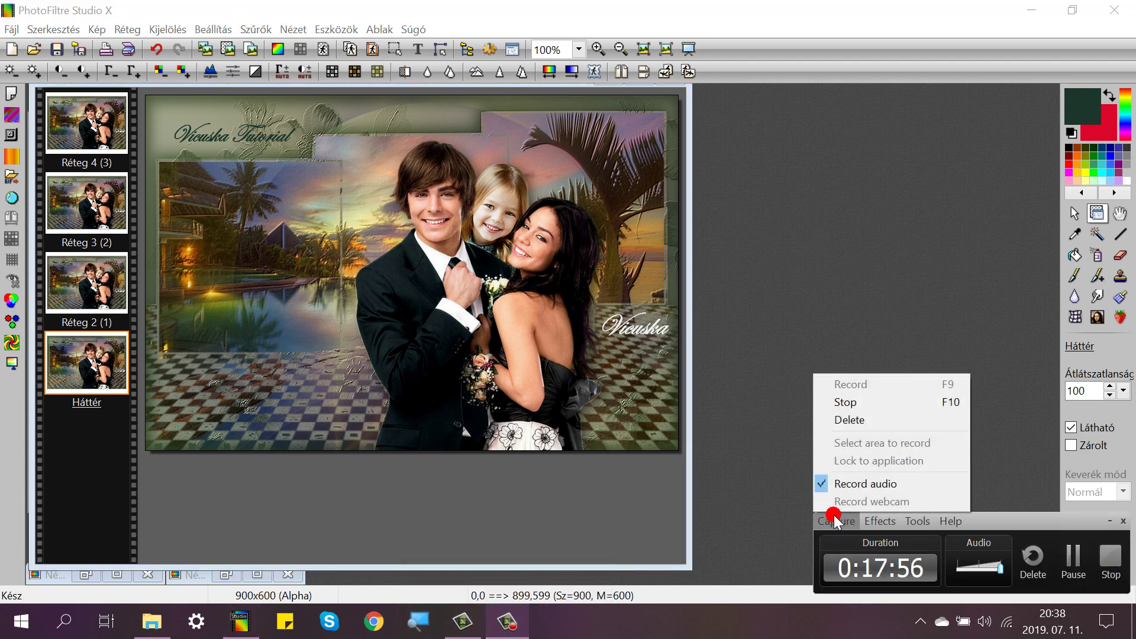